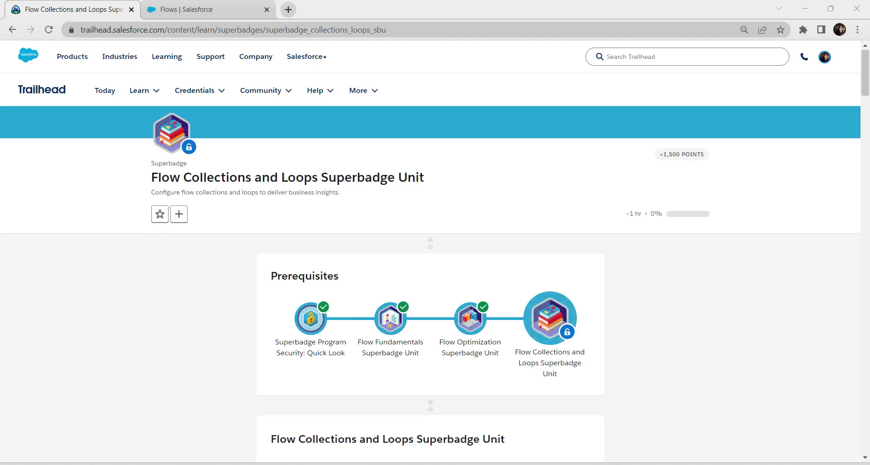
# Step: Read through the Flow Collections and Loops superbadge page, from its prerequisites to the first challenge
pyautogui.scroll(-6, 430, 253)
pyautogui.scroll(-10, 430, 267)
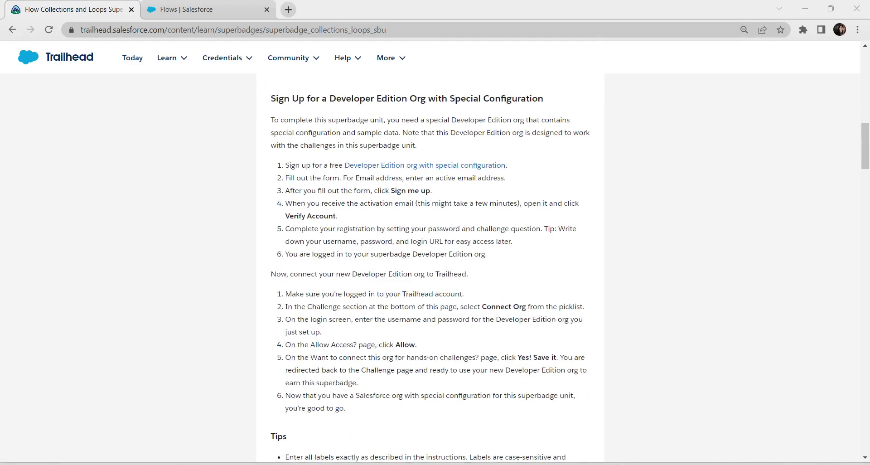
pyautogui.scroll(-12, 430, 267)
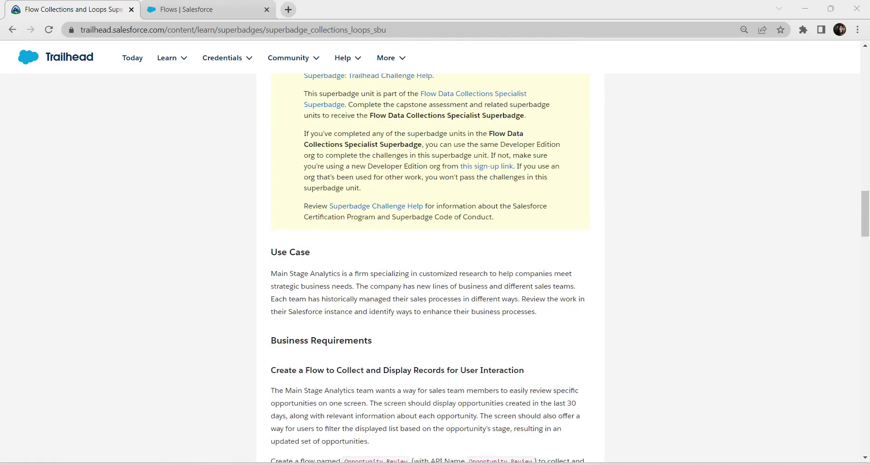
pyautogui.scroll(-15, 430, 267)
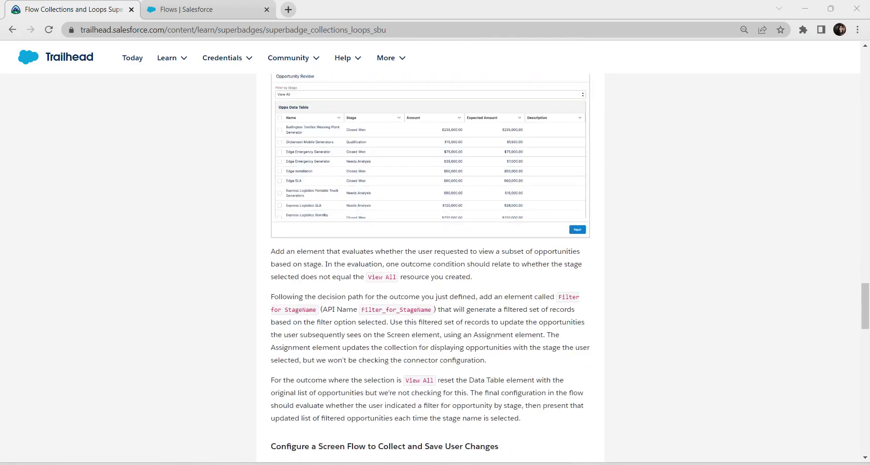
pyautogui.scroll(-11, 430, 267)
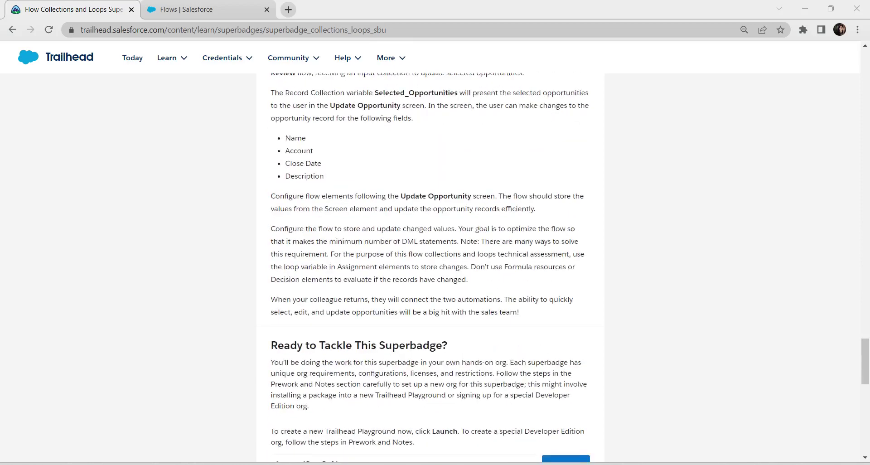
pyautogui.scroll(-4, 430, 267)
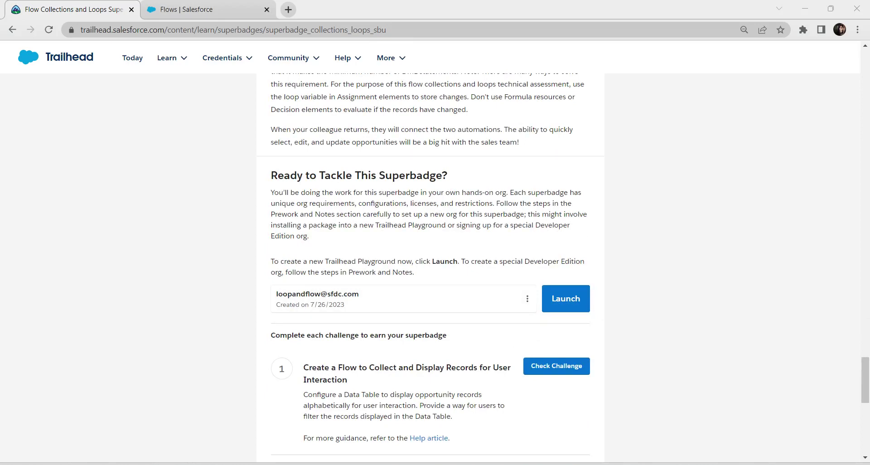
# Step: Switch to the Salesforce Flows setup page and create a new Screen Flow
pyautogui.click(199, 9)
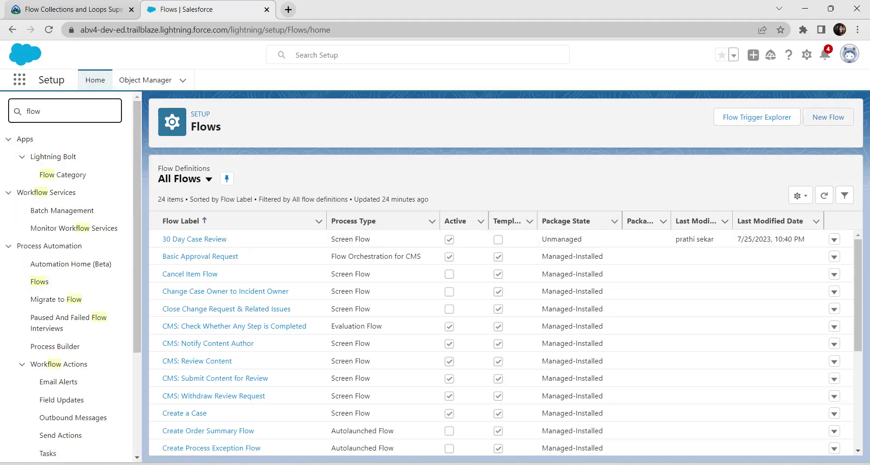
pyautogui.click(827, 117)
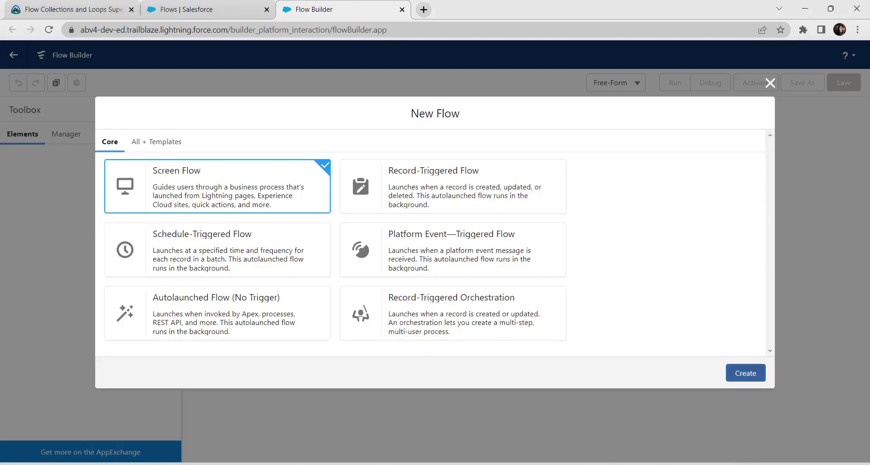
pyautogui.click(745, 373)
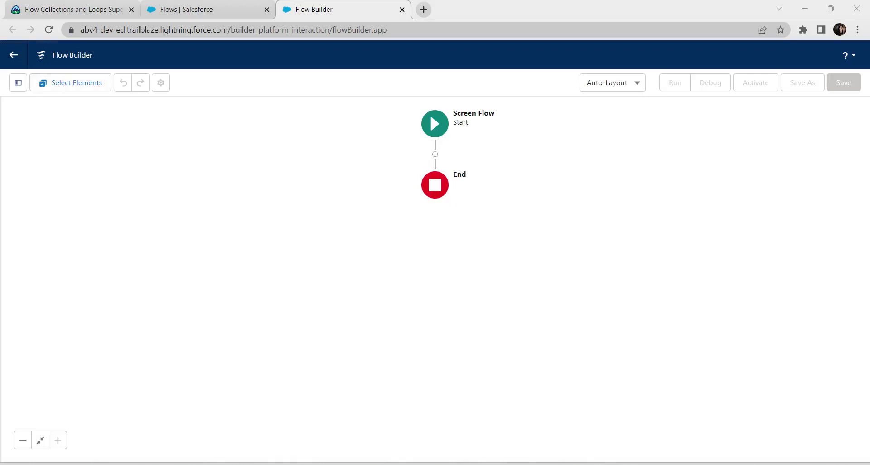
# Step: Start a new flow resource with Formula as its resource type
pyautogui.click(18, 82)
pyautogui.click(39, 185)
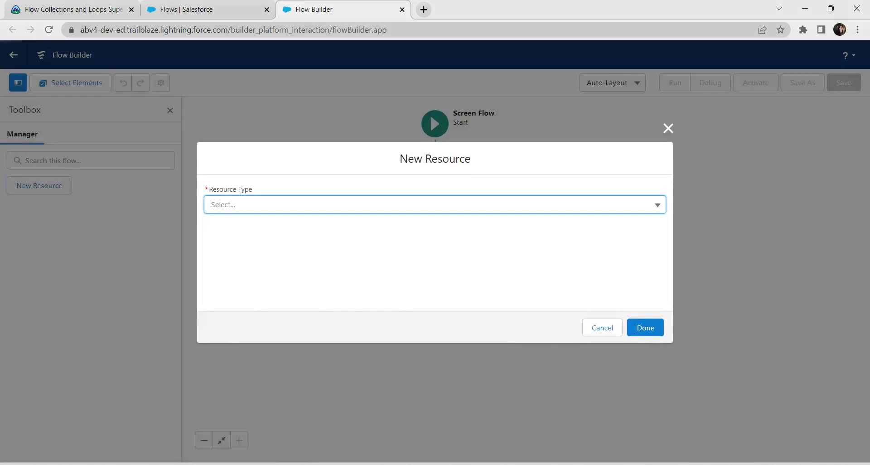
pyautogui.click(434, 204)
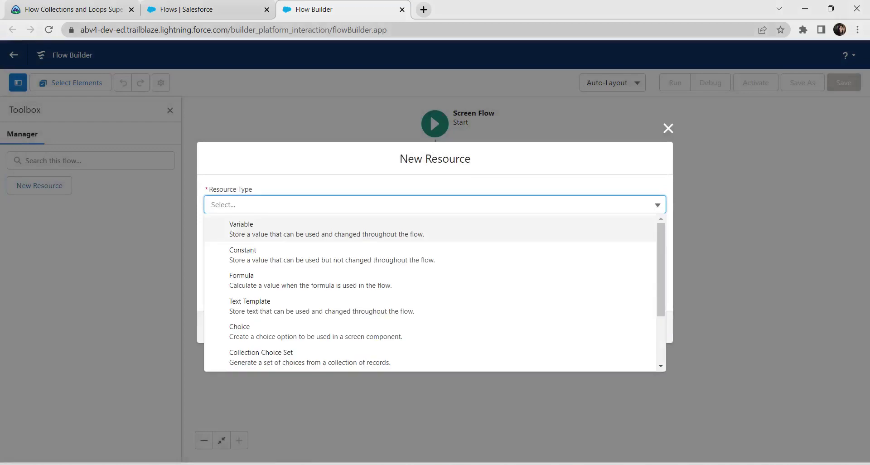
pyautogui.click(241, 280)
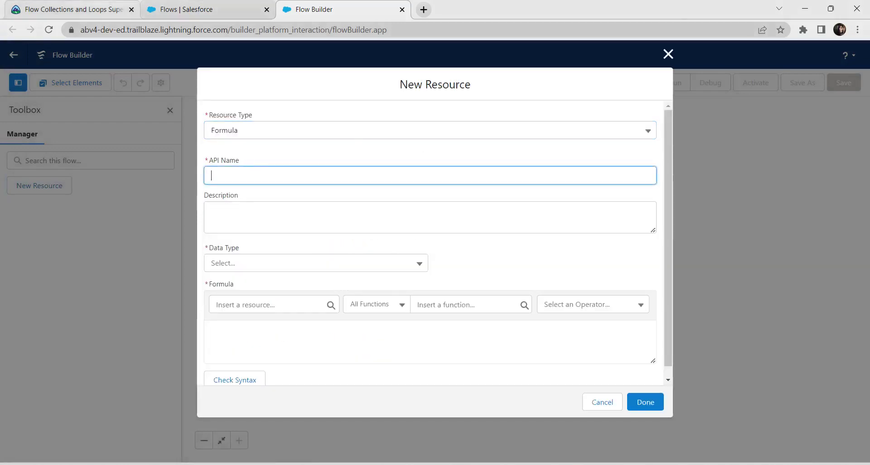
# Step: Copy Today_Minus_30 from the Trailhead business requirements into the new formula resource's API name
pyautogui.click(72, 9)
pyautogui.scroll(14, 431, 265)
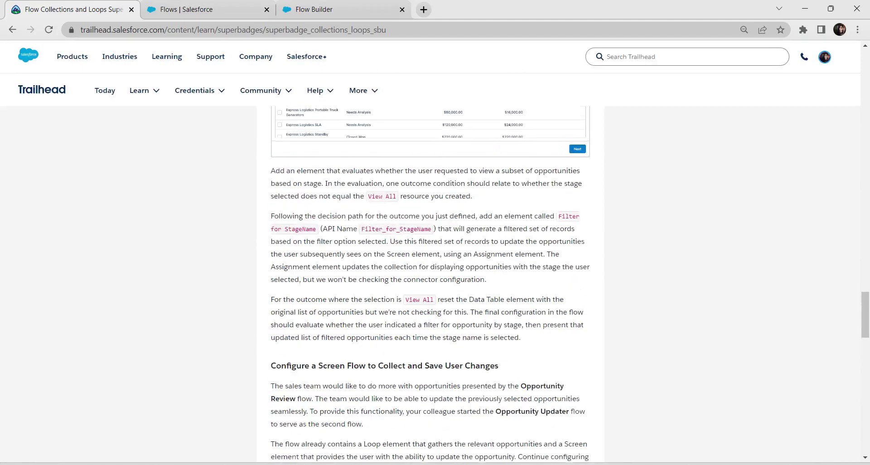
pyautogui.scroll(18, 431, 264)
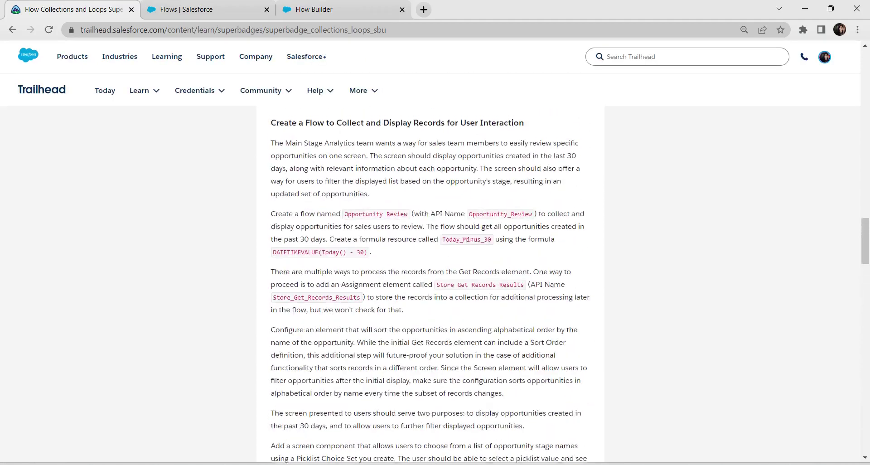
pyautogui.scroll(-3, 431, 264)
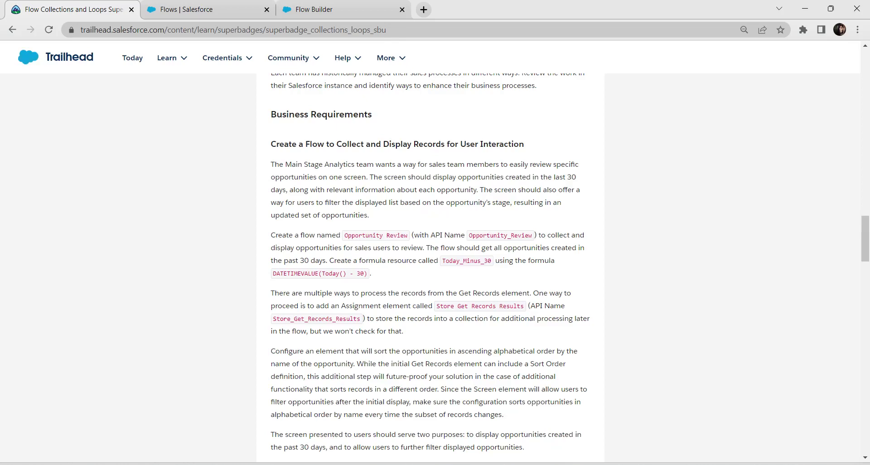
pyautogui.moveTo(442, 260); pyautogui.dragTo(492, 260)
pyautogui.hotkey('ctrl', 'c')
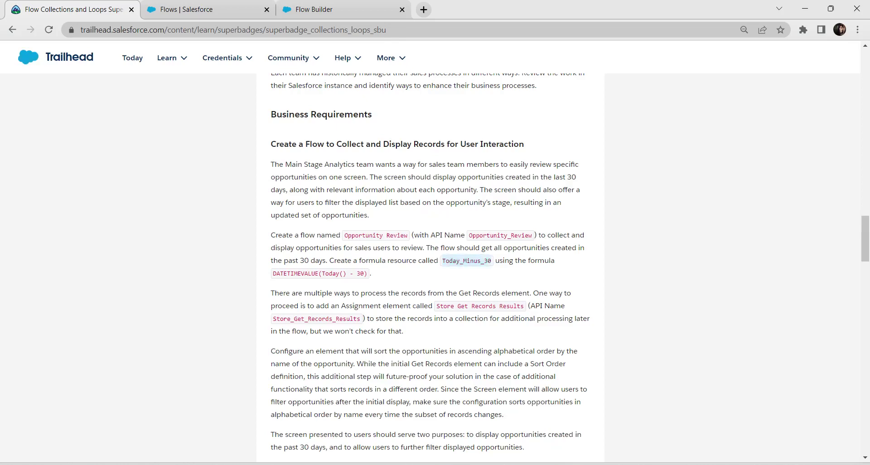
pyautogui.click(344, 9)
pyautogui.hotkey('ctrl', 'v')
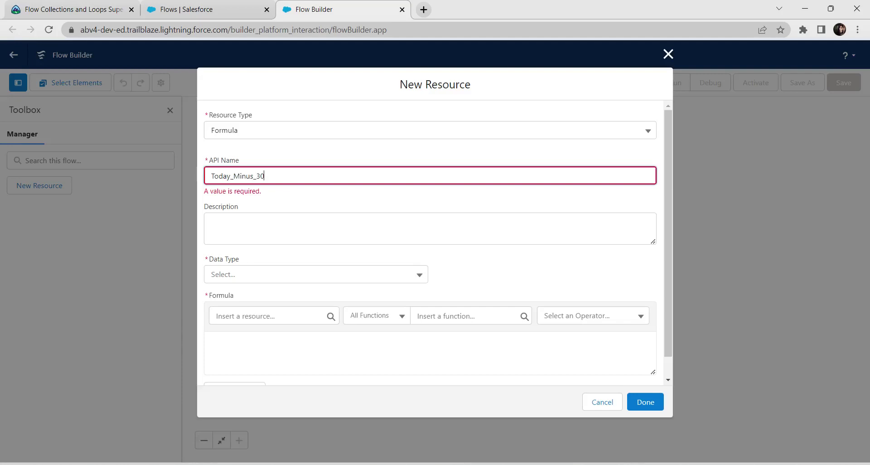
# Step: Copy the expression DATETIMEVALUE(Today() - 30) from the Trailhead requirements into the resource's formula
pyautogui.click(429, 224)
pyautogui.click(430, 342)
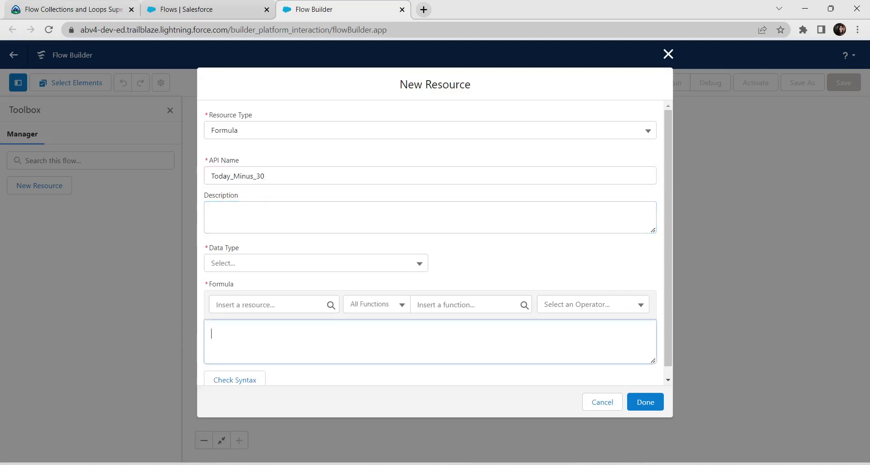
pyautogui.click(68, 9)
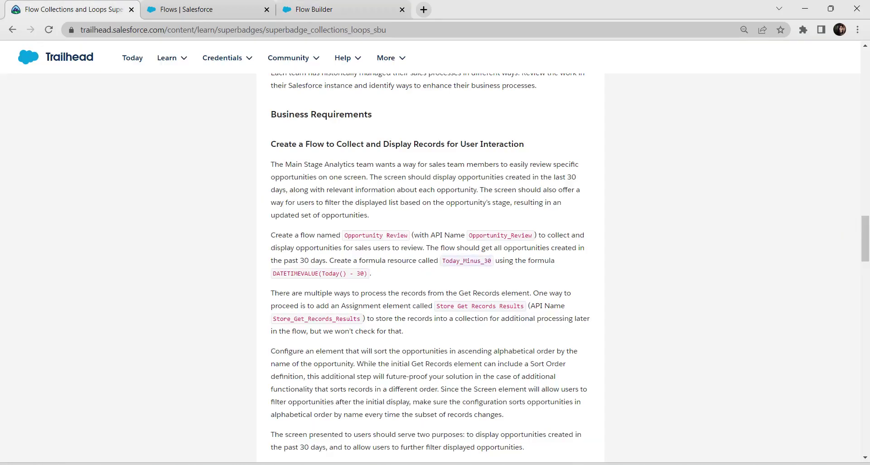
pyautogui.moveTo(272, 273); pyautogui.dragTo(367, 276)
pyautogui.hotkey('ctrl', 'c')
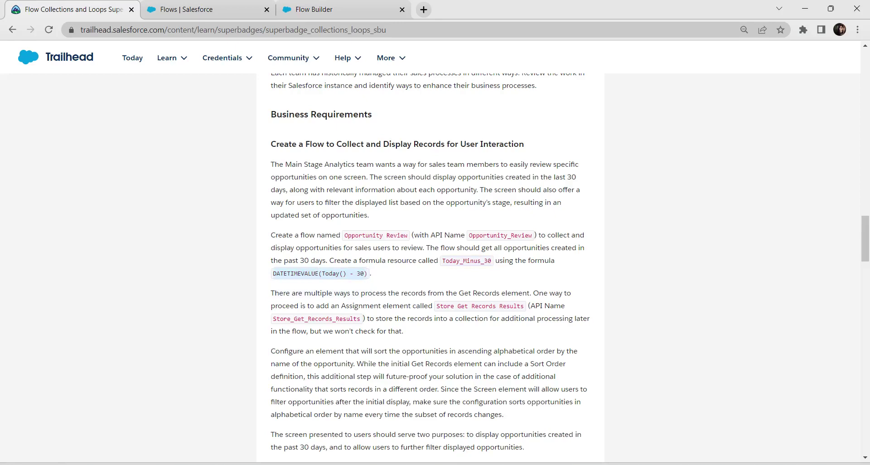
pyautogui.click(314, 9)
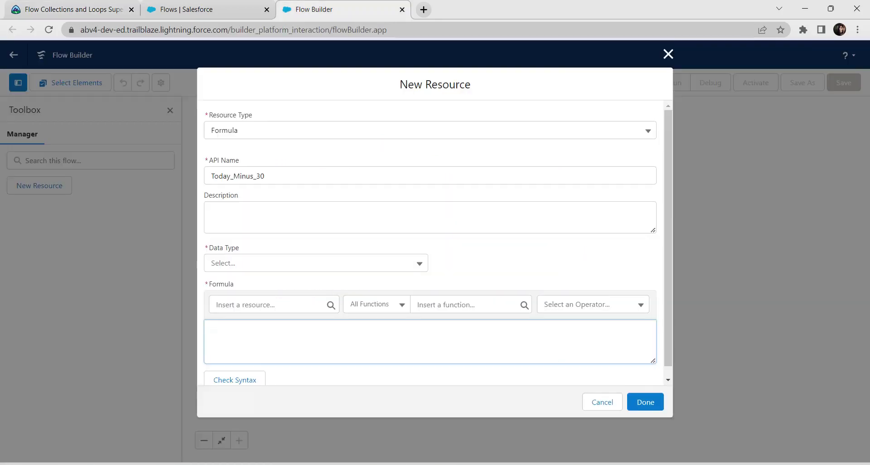
pyautogui.hotkey('ctrl', 'v')
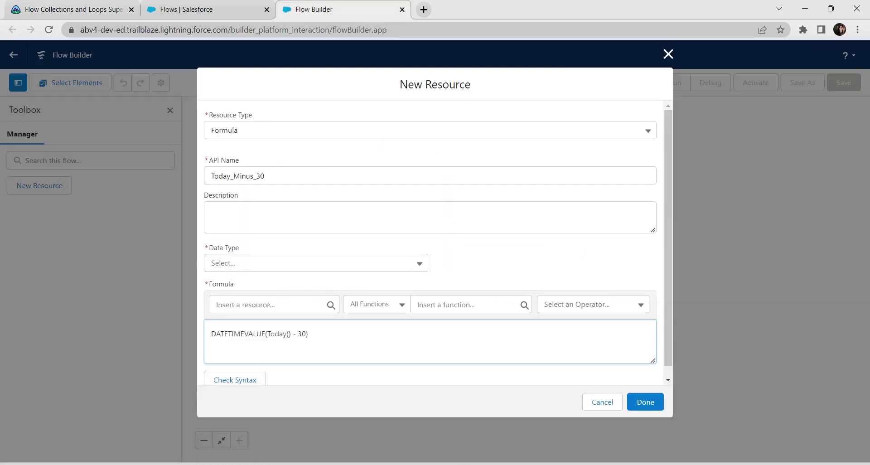
# Step: Set the formula resource's data type to Date/Time, check its syntax and save the resource
pyautogui.click(316, 262)
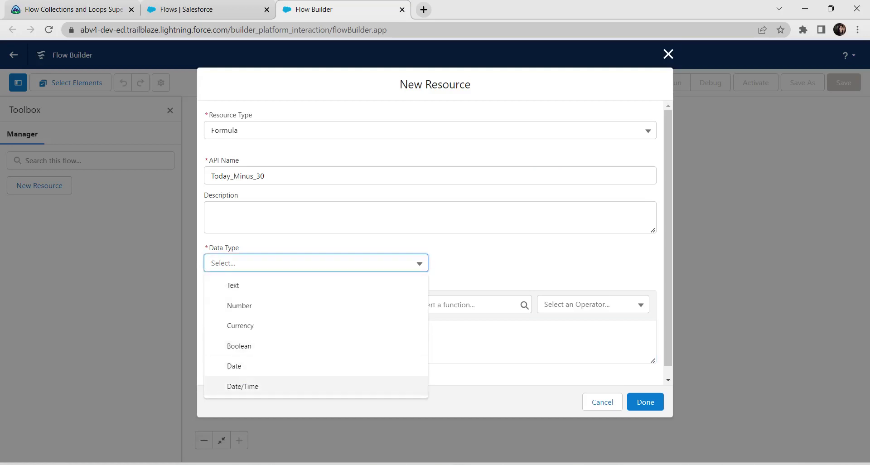
pyautogui.click(242, 386)
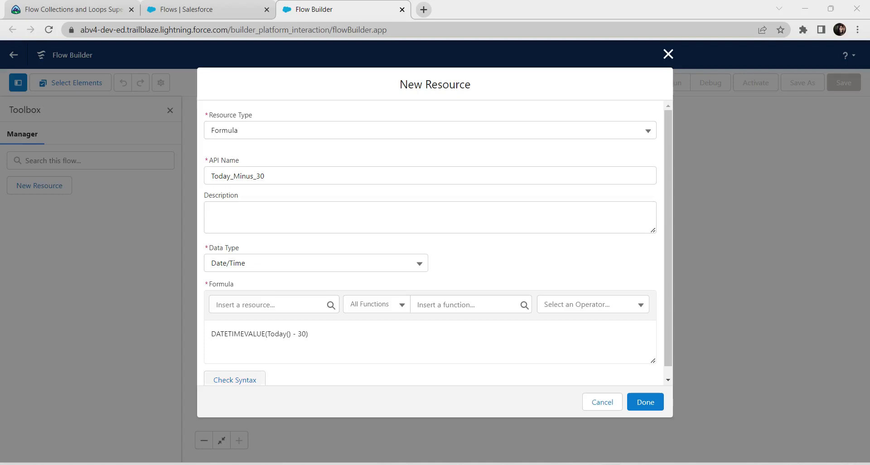
pyautogui.click(235, 380)
pyautogui.scroll(-1, 430, 243)
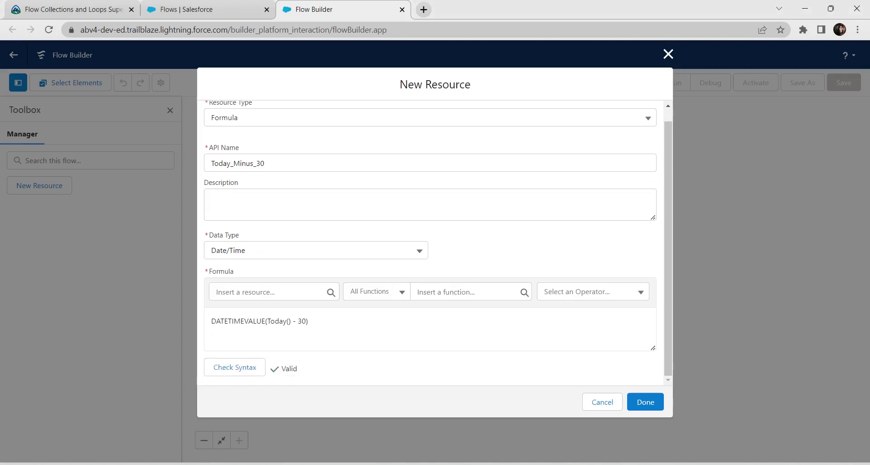
pyautogui.click(645, 401)
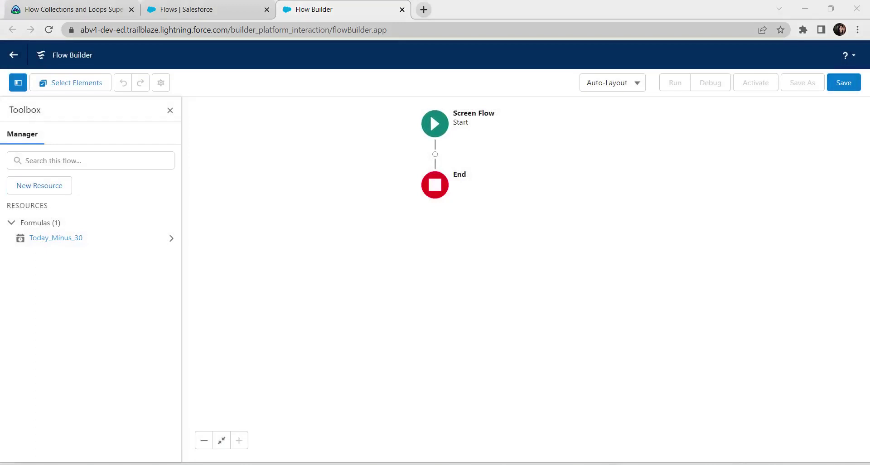
# Step: Add a Get Records element between Start and End, labelled Get Opp with the API name Get_Opp
pyautogui.click(435, 154)
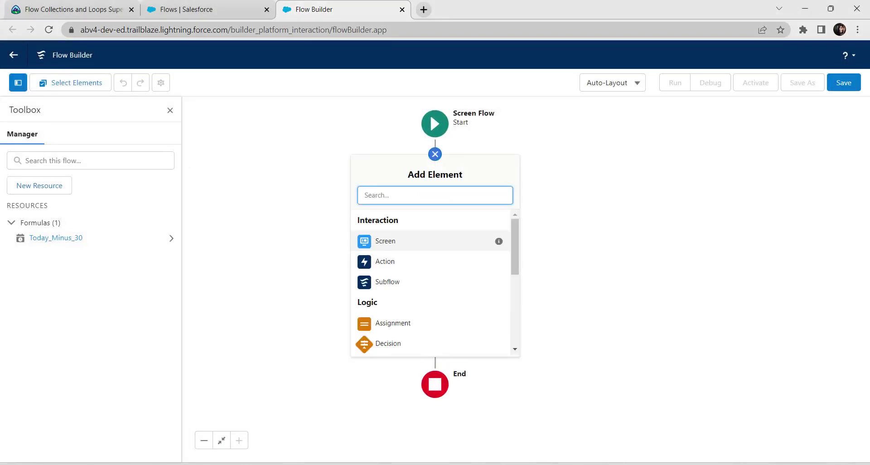
pyautogui.write('get')
pyautogui.press('Return')
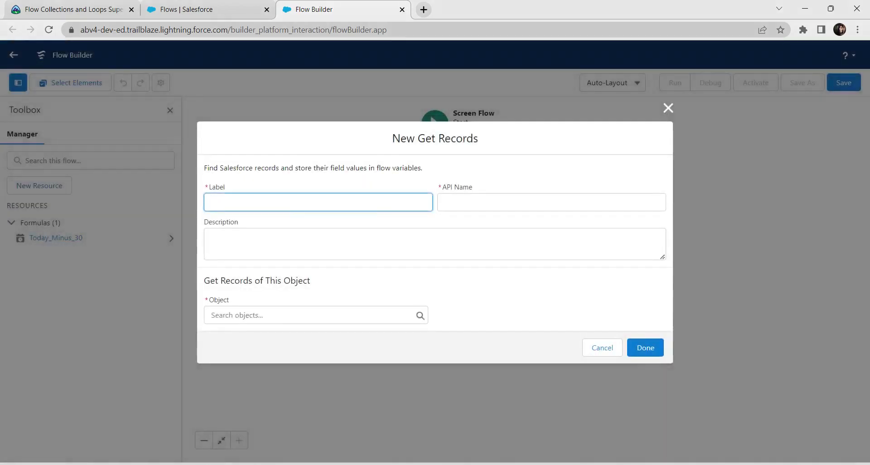
pyautogui.write('Get Opp')
pyautogui.press('Tab')
pyautogui.press('Tab')
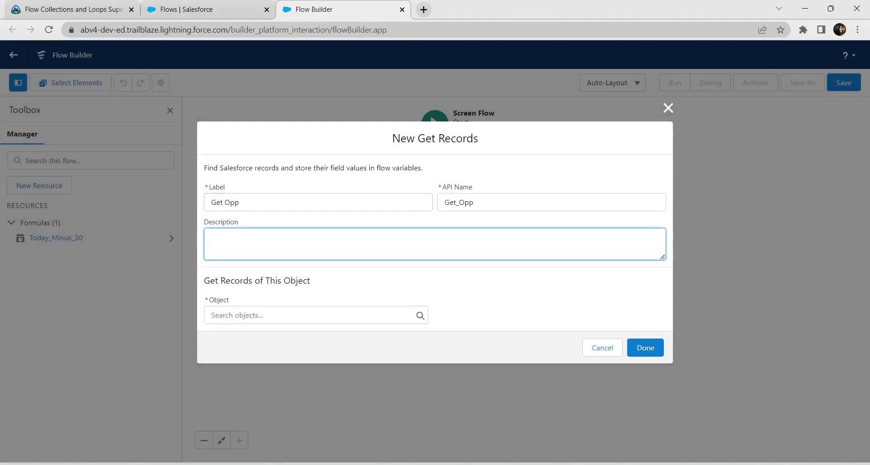
# Step: Choose Opportunity as the object whose records the Get Opp element retrieves
pyautogui.press('Tab')
pyautogui.write('oppo')
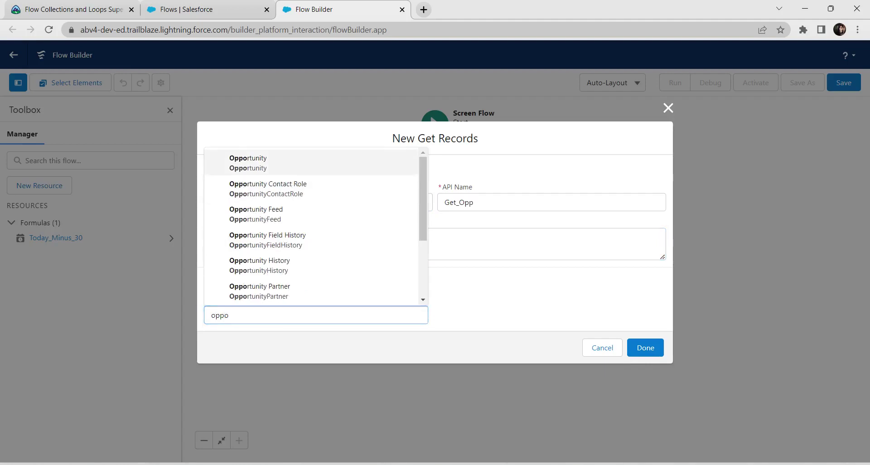
pyautogui.press('Return')
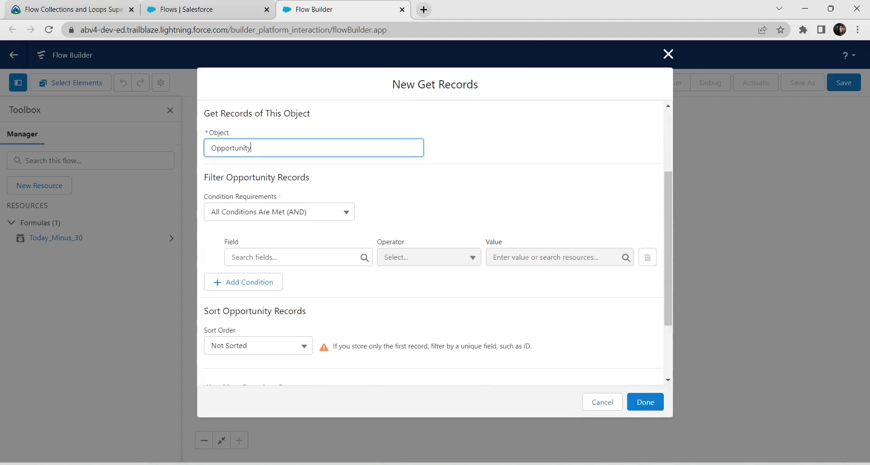
pyautogui.hotkey('alt', 'Tab')
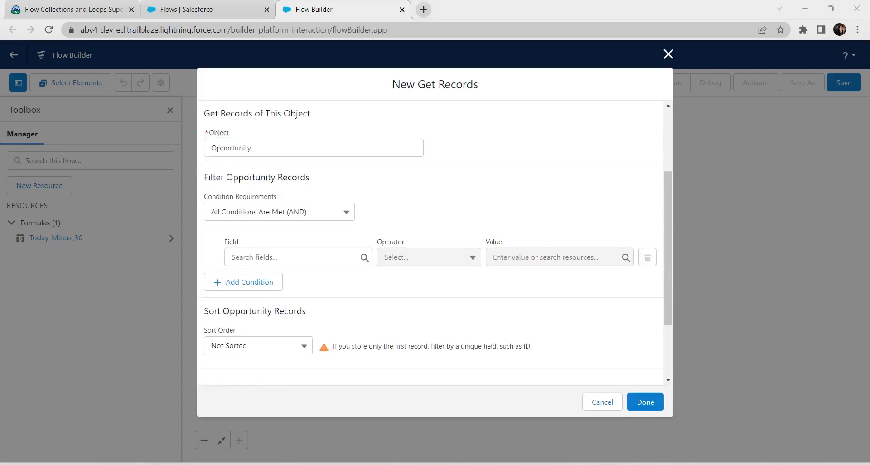
# Step: Filter the retrieved opportunities to those whose CreatedDate is Greater Than or Equal to the Today_Minus_30 formula
pyautogui.click(290, 257)
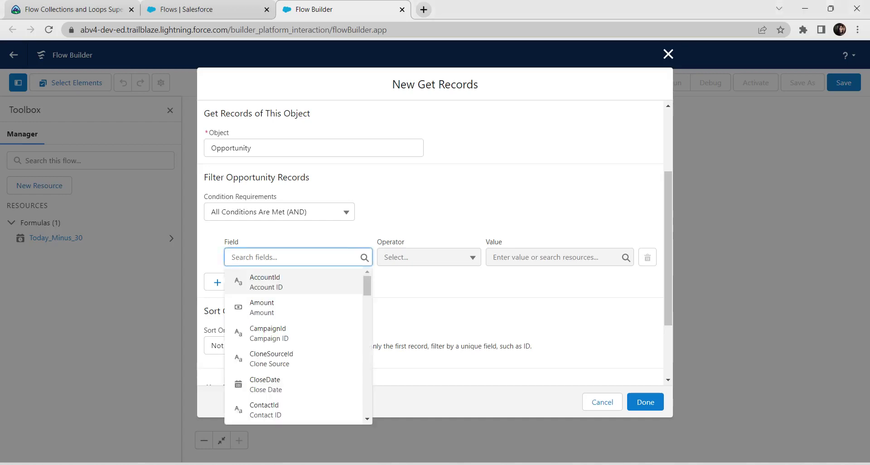
pyautogui.write('cre')
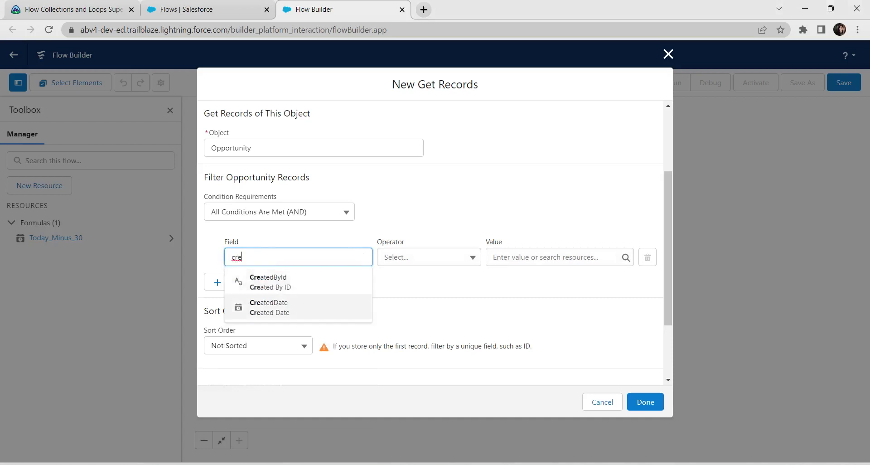
pyautogui.click(269, 307)
pyautogui.click(426, 257)
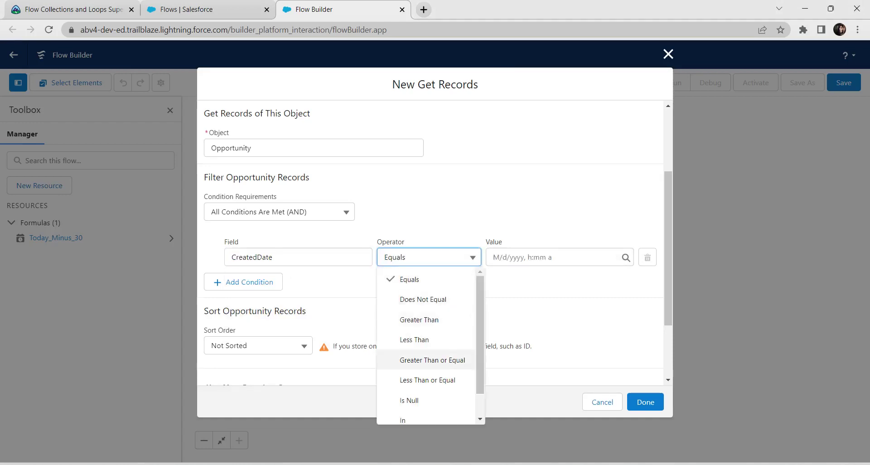
pyautogui.click(432, 360)
pyautogui.click(547, 256)
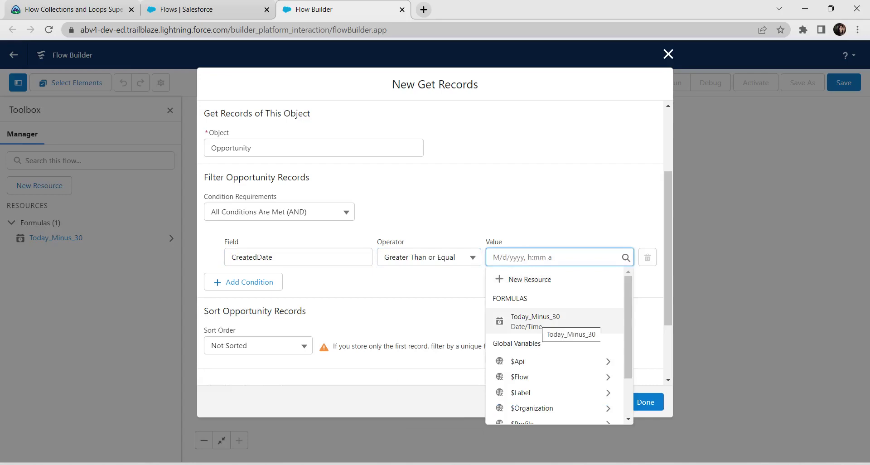
pyautogui.click(535, 320)
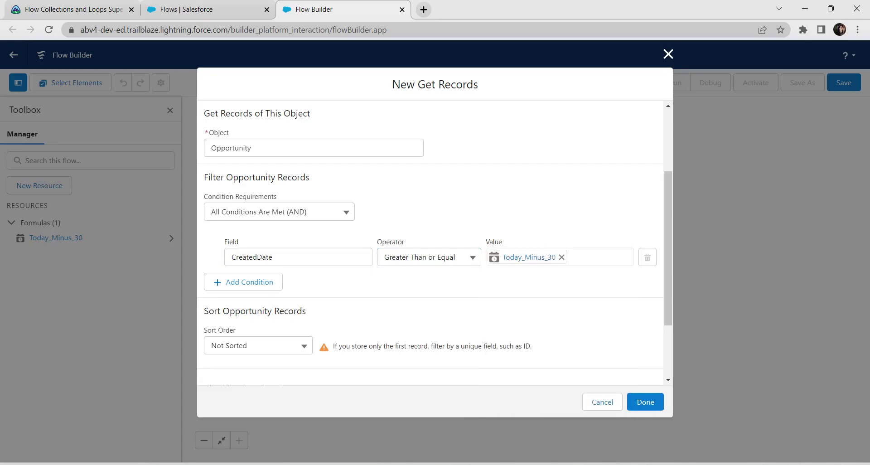
# Step: Sort the opportunities by Name in ascending order, store all records and finish the Get Records element
pyautogui.scroll(-3, 430, 243)
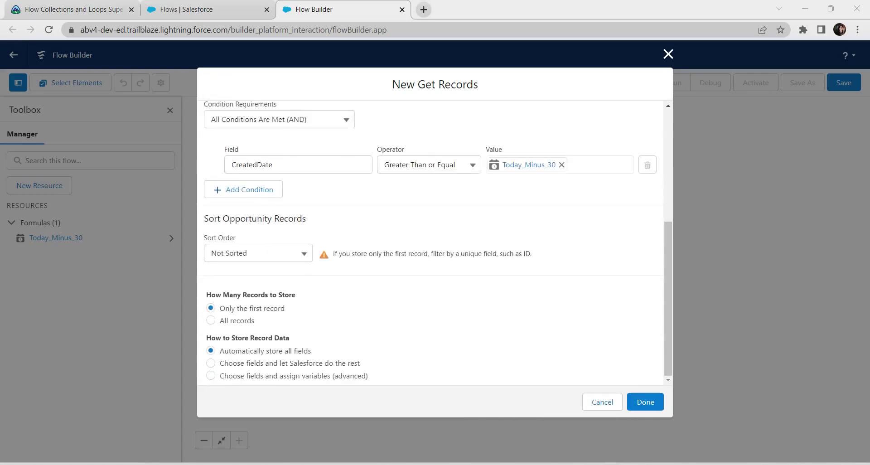
pyautogui.click(257, 253)
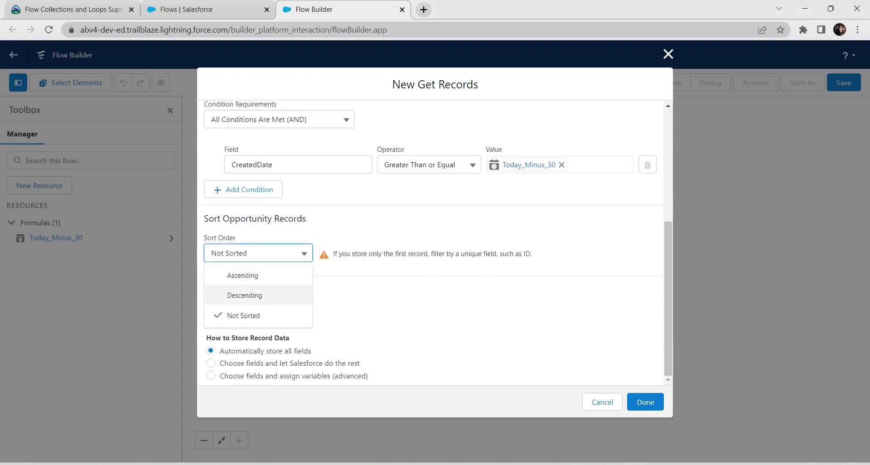
pyautogui.click(243, 275)
pyautogui.click(382, 254)
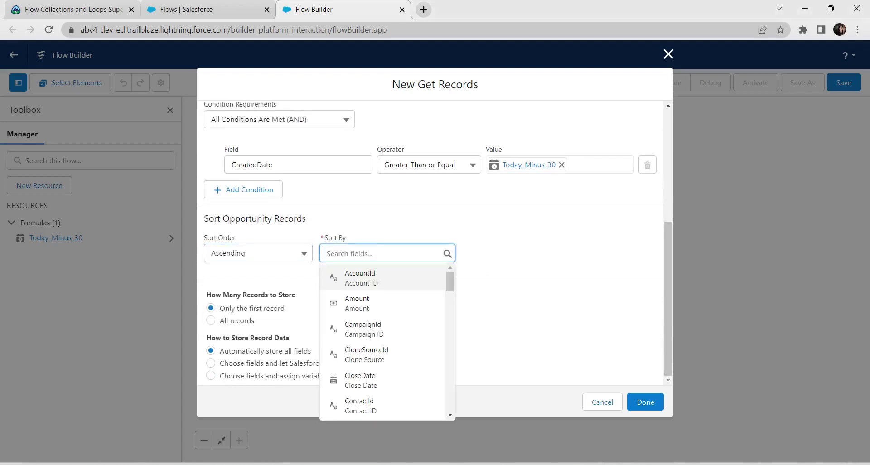
pyautogui.write('nam')
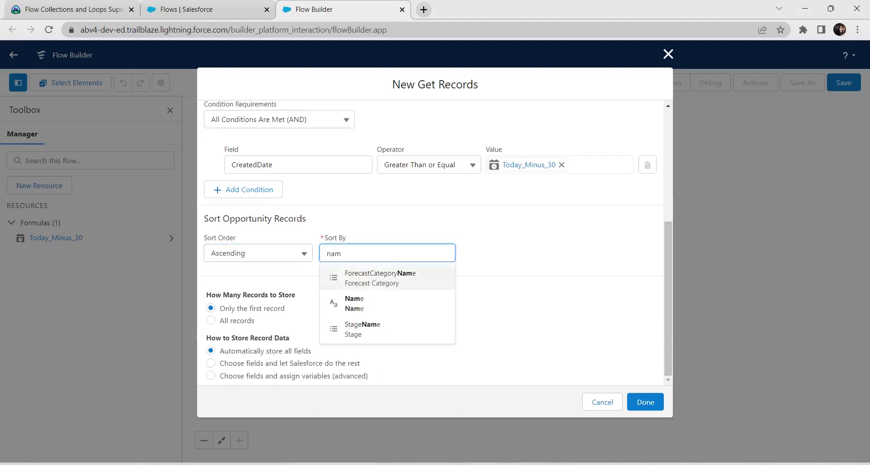
pyautogui.press('Return')
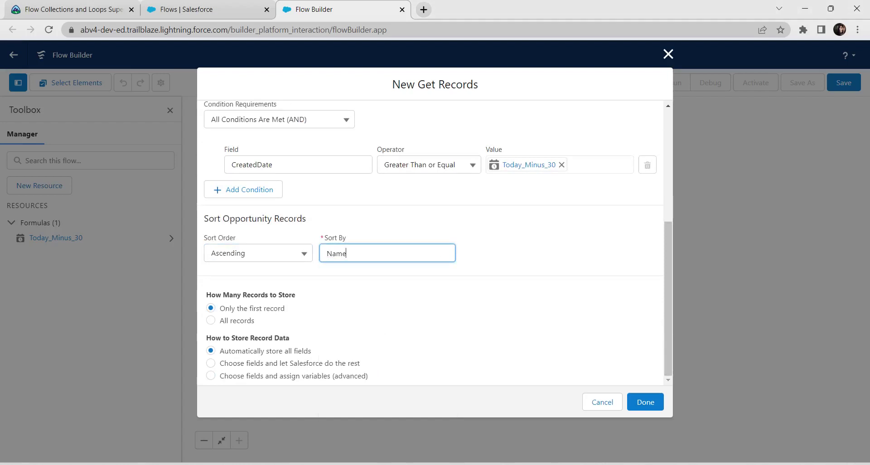
pyautogui.click(211, 320)
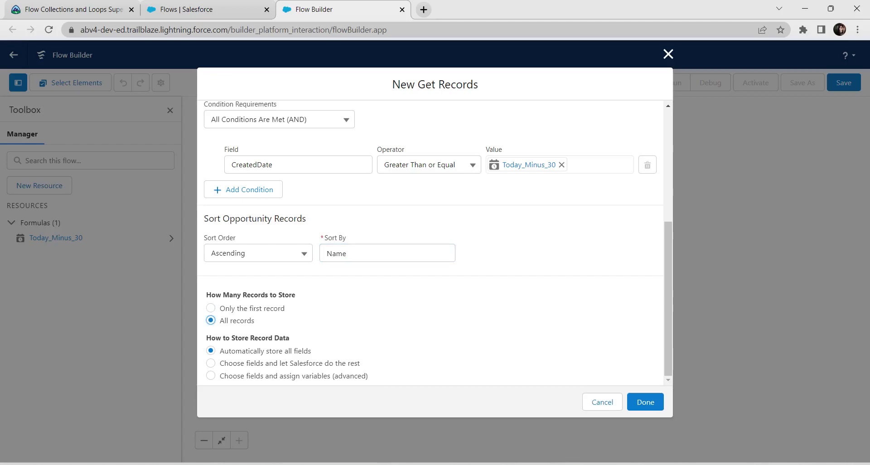
pyautogui.click(644, 402)
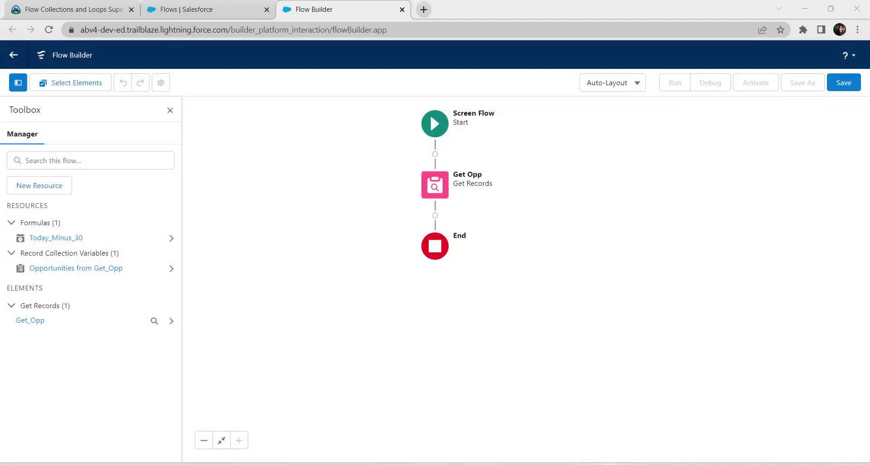
# Step: Switch the flow canvas to Free-Form layout and place a new Assignment element below the Get Opp element
pyautogui.click(612, 83)
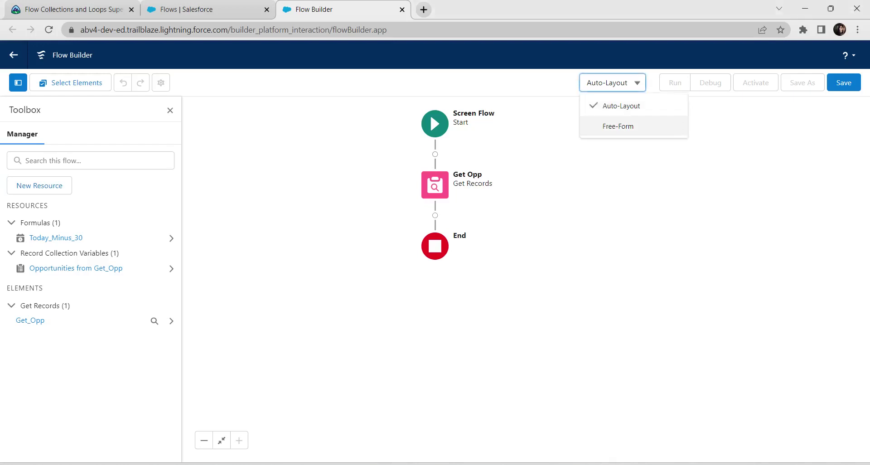
pyautogui.click(617, 124)
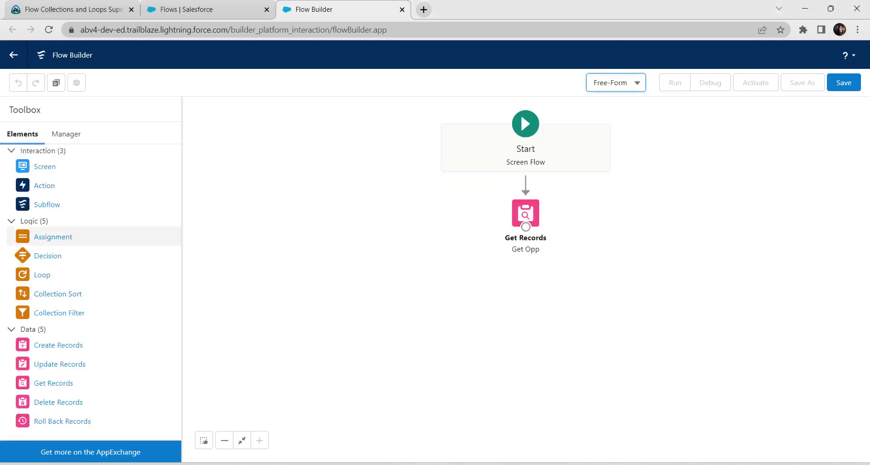
pyautogui.moveTo(53, 236); pyautogui.dragTo(440, 259)
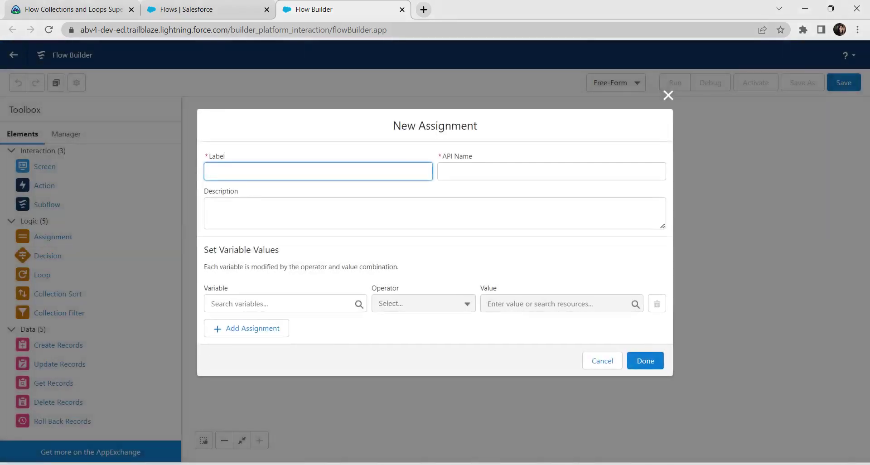
# Step: Label the assignment Store Get Records Results, copying the name from the Trailhead requirements, with API name Store_Get_Records_Results
pyautogui.hotkey('alt', 'Tab')
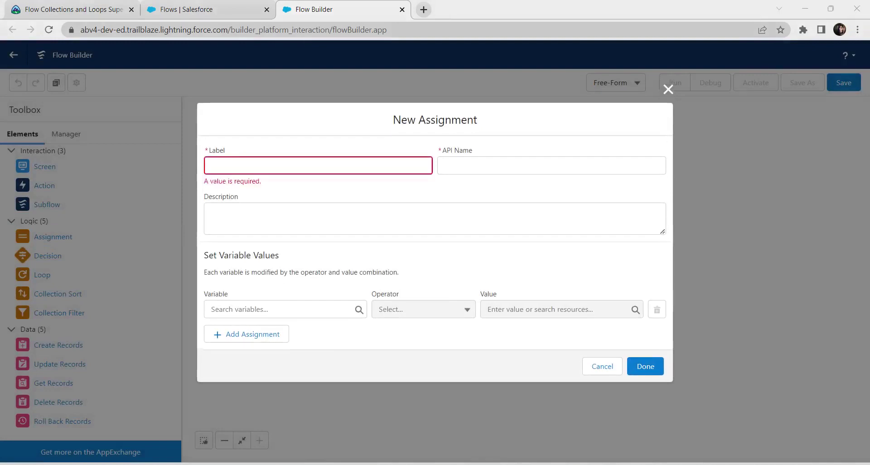
pyautogui.click(101, 13)
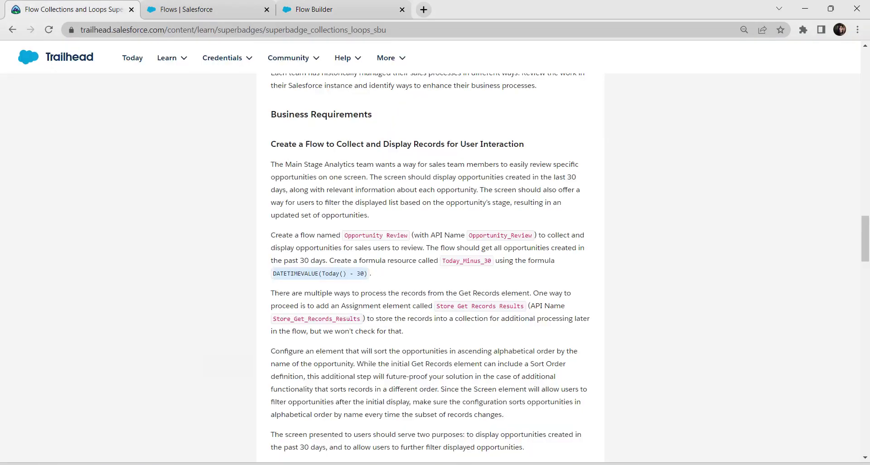
pyautogui.click(436, 307)
pyautogui.moveTo(436, 306); pyautogui.dragTo(520, 306)
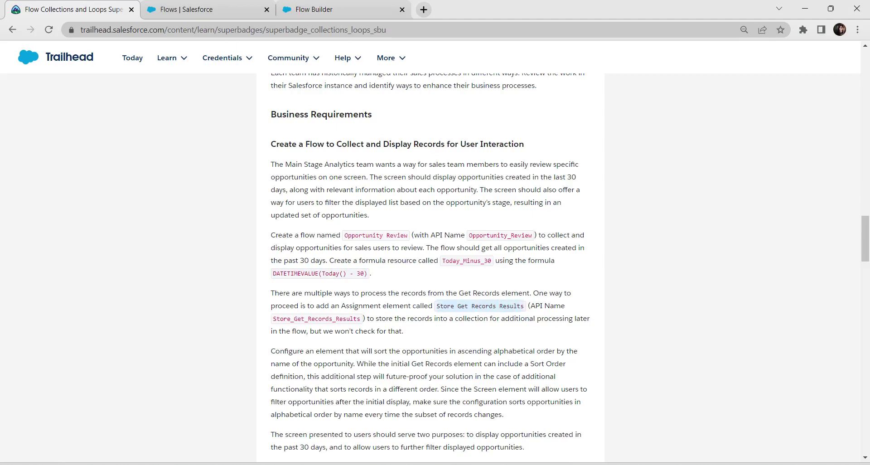
pyautogui.hotkey('ctrl', '3')
pyautogui.write('Store Get Records Results')
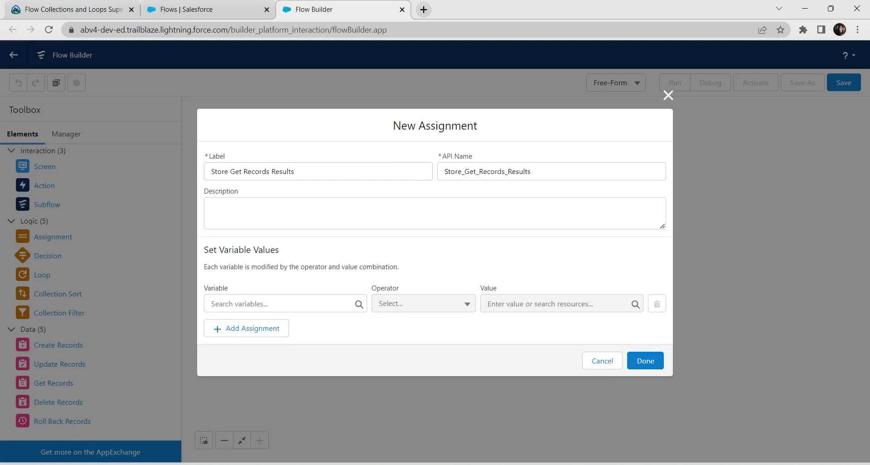
# Step: Create a new Variable resource for the assignment's variable with the API name opportunityRecords
pyautogui.click(284, 303)
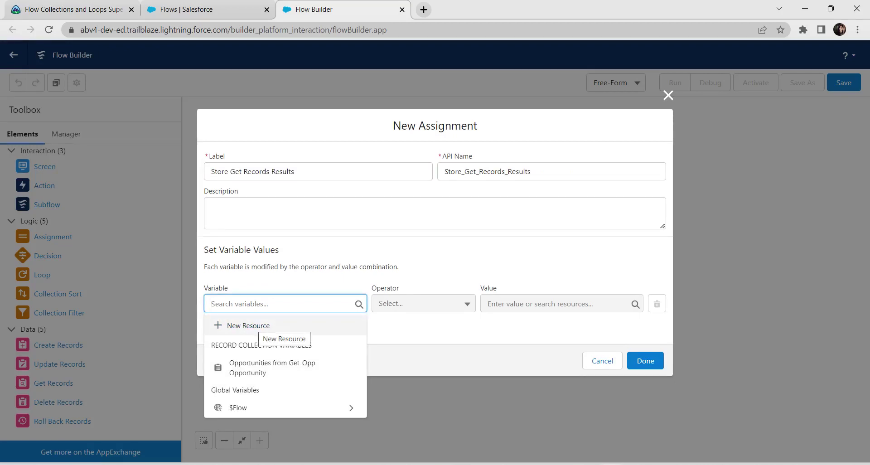
pyautogui.click(249, 325)
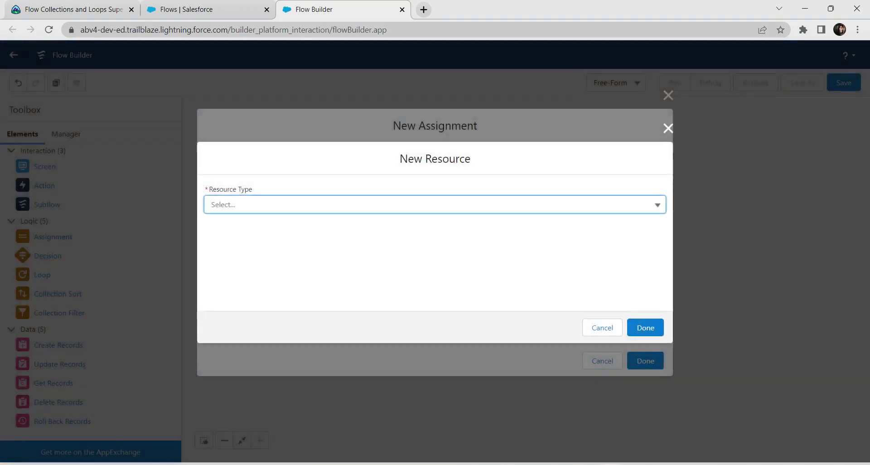
pyautogui.click(317, 204)
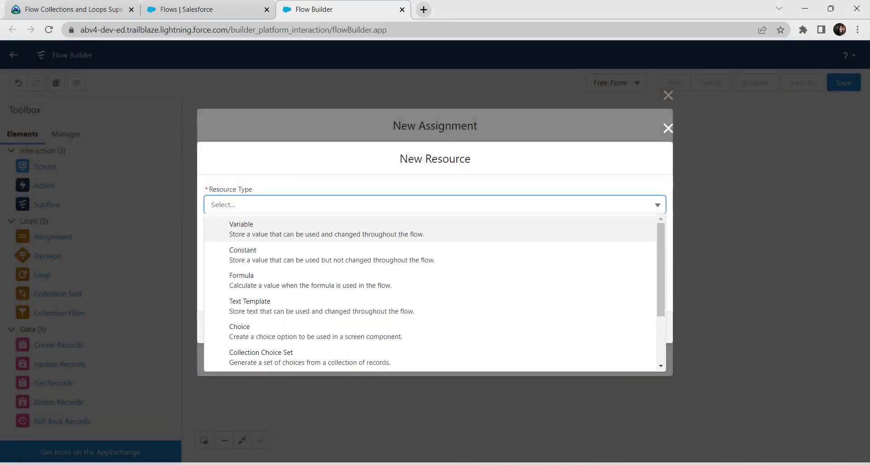
pyautogui.click(242, 230)
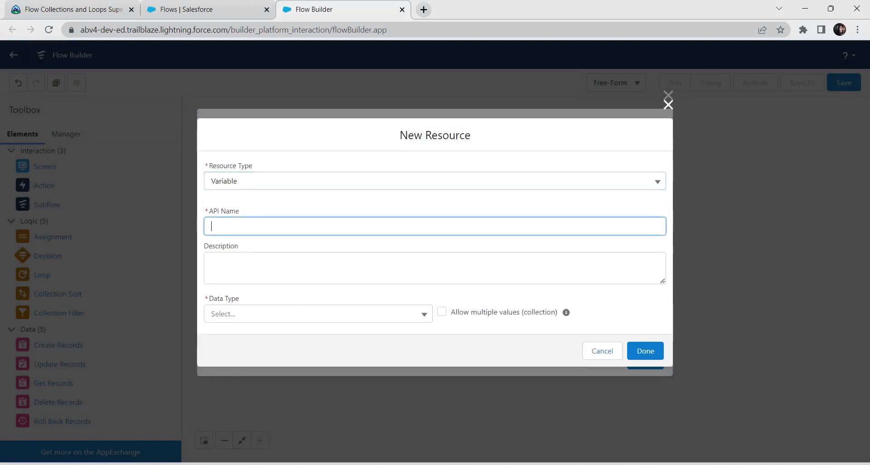
pyautogui.write('opportunityReco')
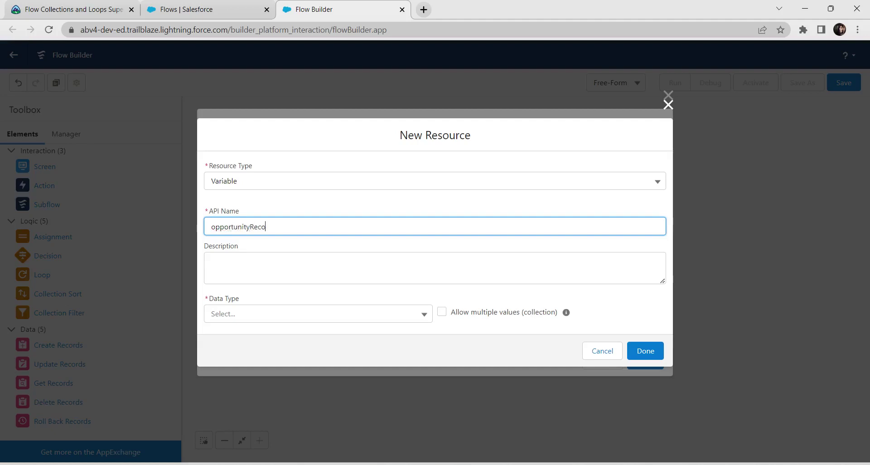
pyautogui.write('rds')
# Step: Set the variable's data type to Record, allow multiple values, choose Opportunity as its object and save the resource
pyautogui.click(318, 313)
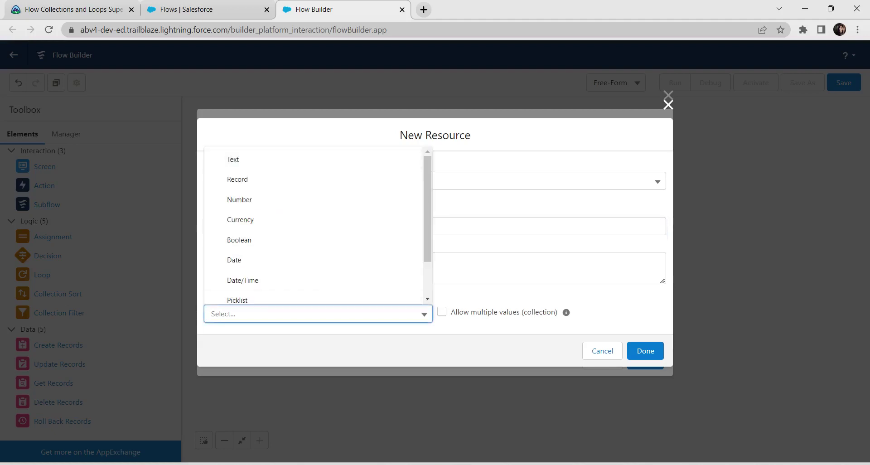
pyautogui.press('Escape')
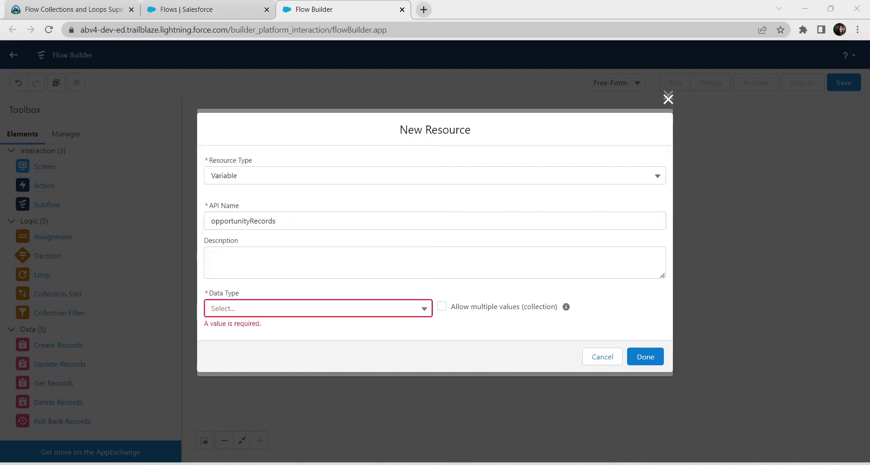
pyautogui.click(318, 309)
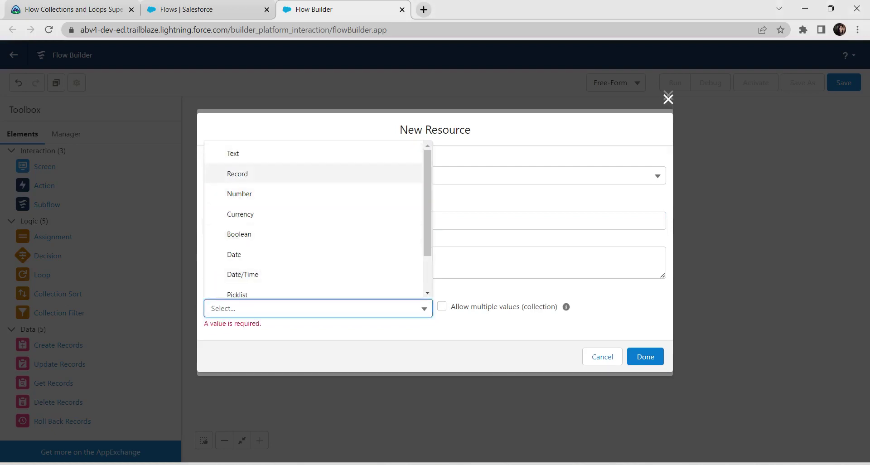
pyautogui.press('Return')
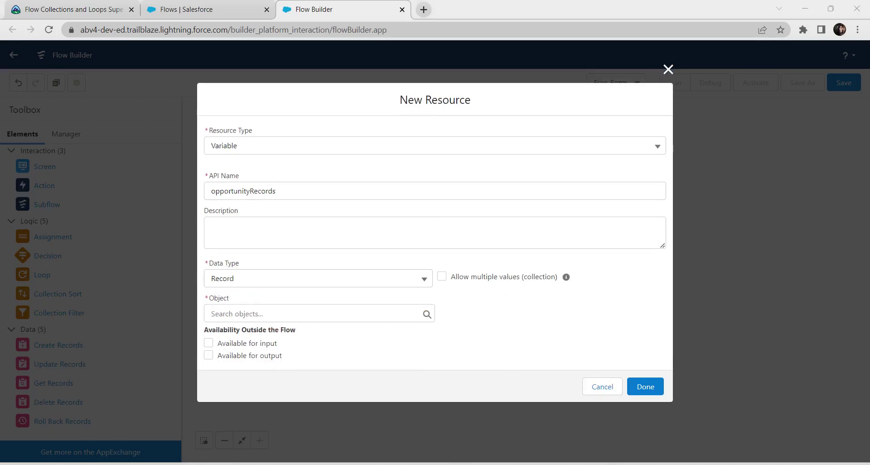
pyautogui.click(441, 276)
pyautogui.click(644, 386)
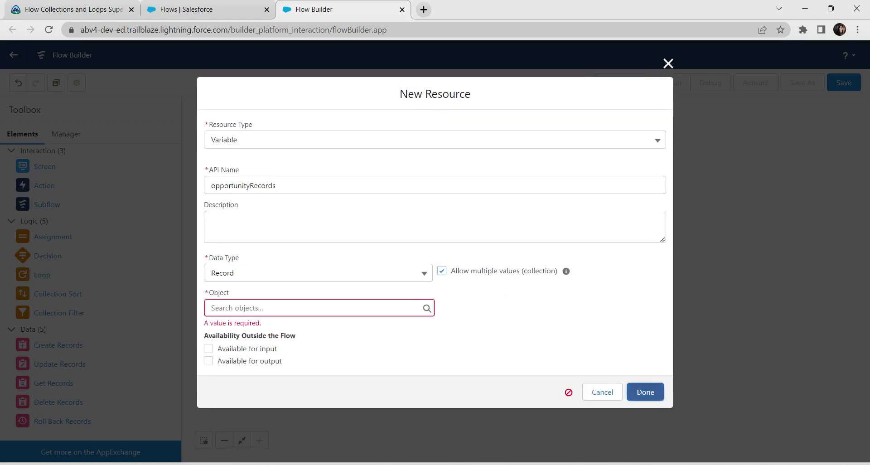
pyautogui.click(319, 308)
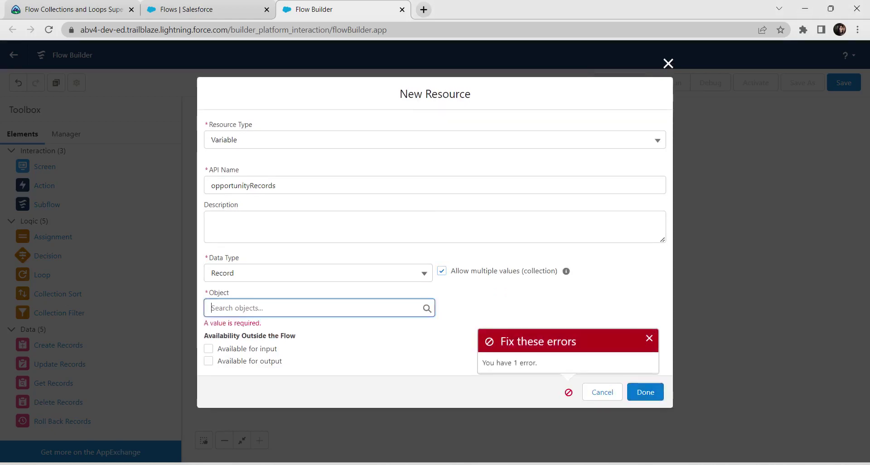
pyautogui.write('opp')
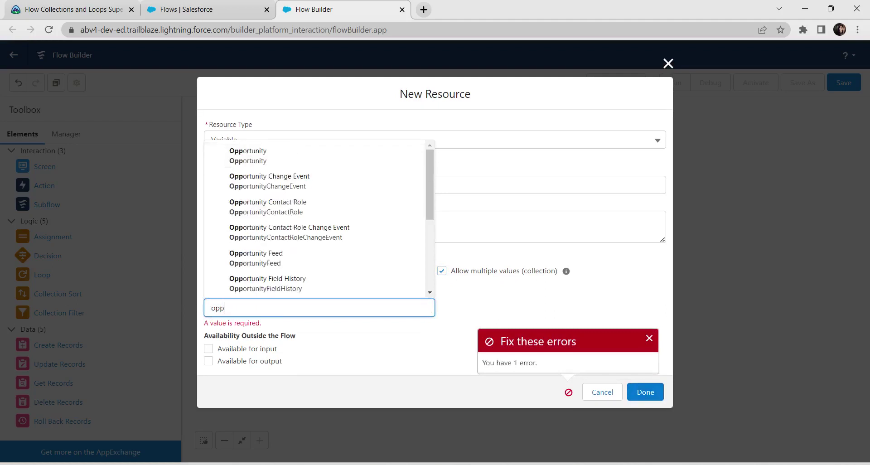
pyautogui.click(248, 155)
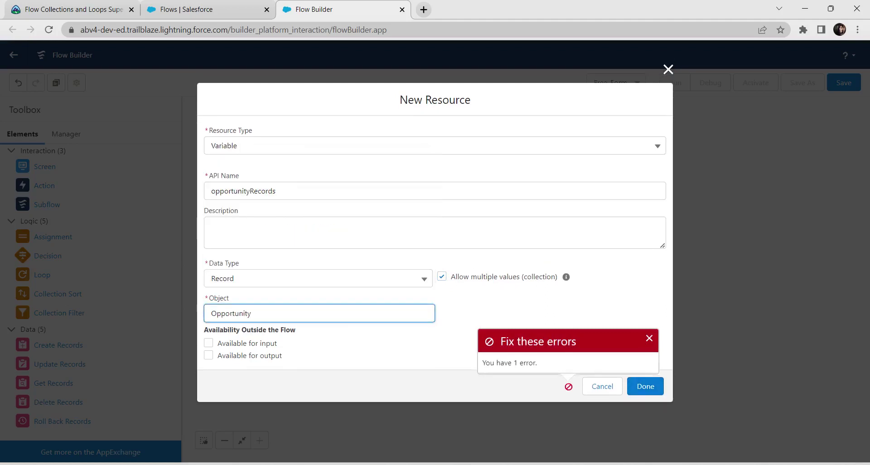
pyautogui.click(645, 385)
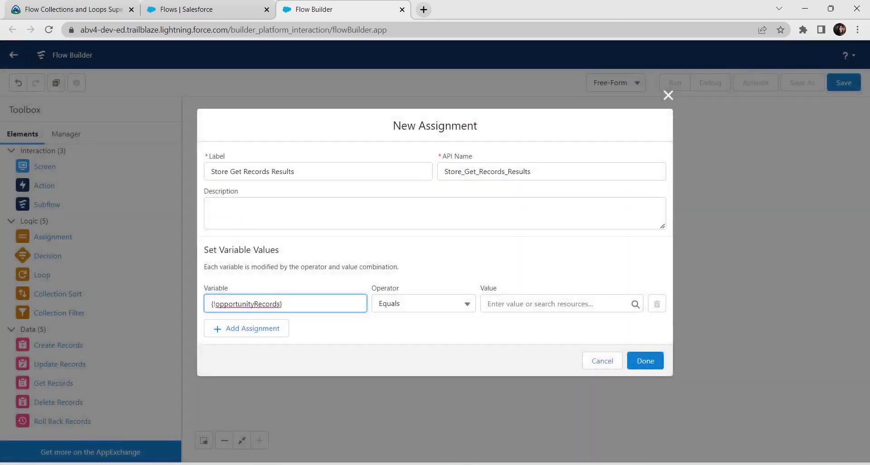
# Step: Assign the opportunities from Get_Opp to opportunityRecords, finish the assignment, and connect Get Opp to it
pyautogui.click(557, 303)
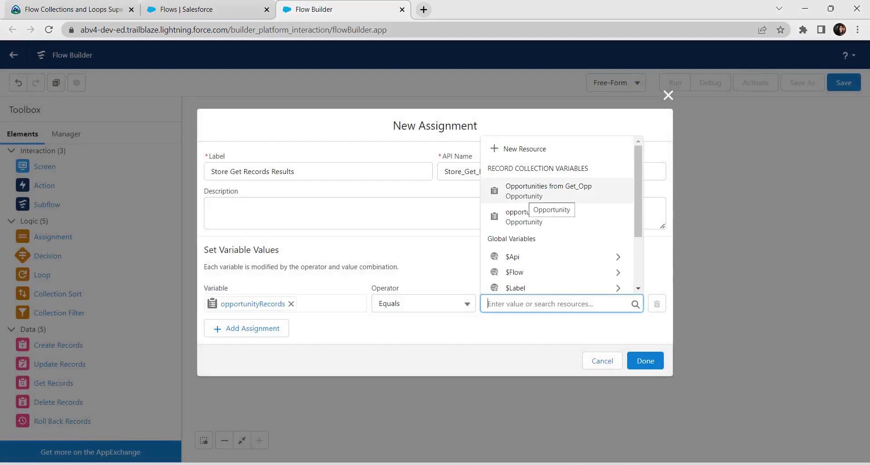
pyautogui.click(529, 195)
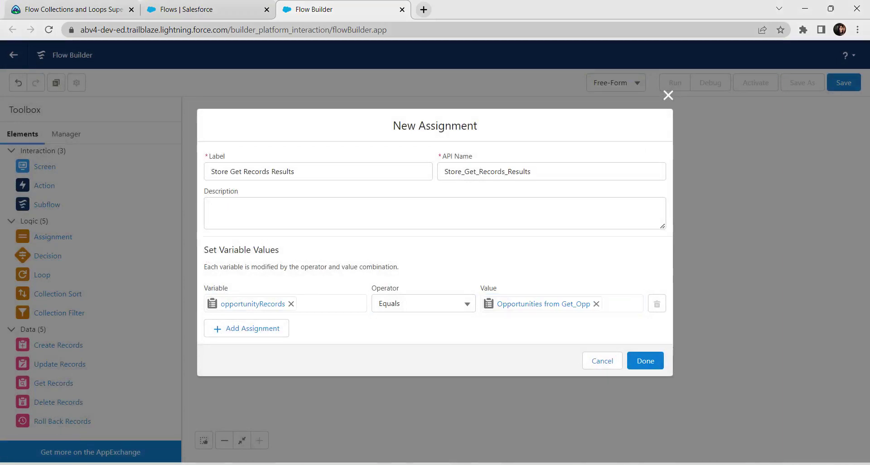
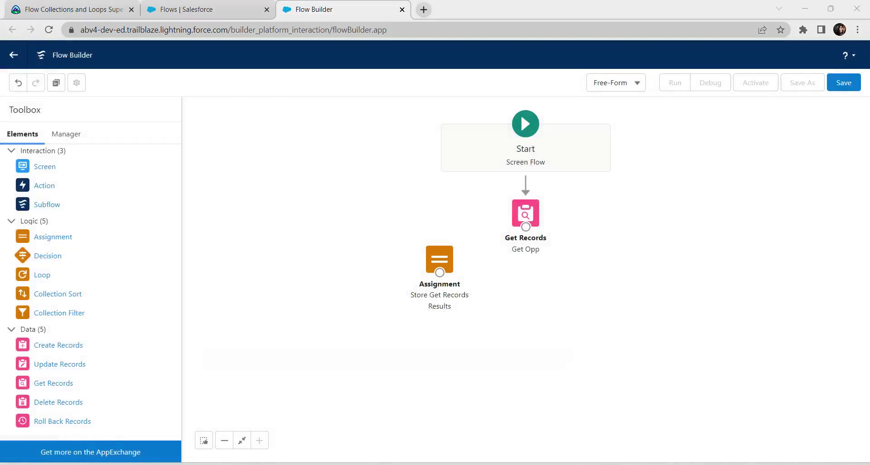
pyautogui.moveTo(525, 226); pyautogui.dragTo(442, 265)
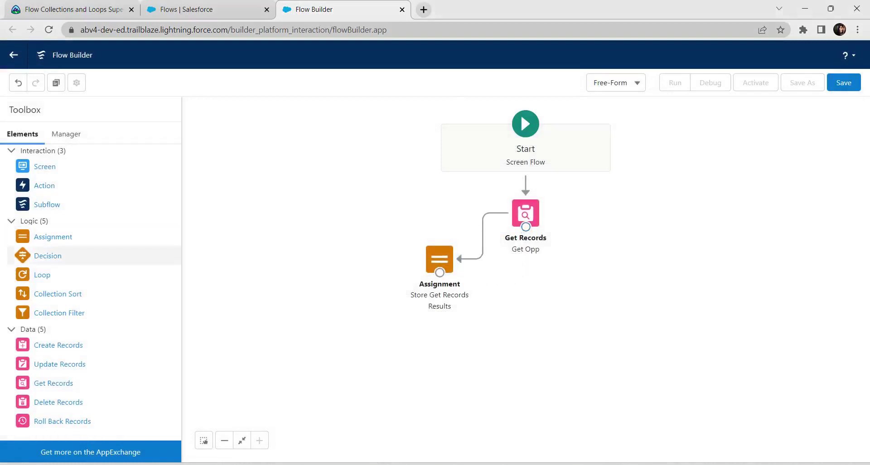
# Step: Place a Collection Sort element on the canvas beside the assignment and label it Sort Opp with API name Sort_Opp
pyautogui.moveTo(58, 294); pyautogui.dragTo(592, 290)
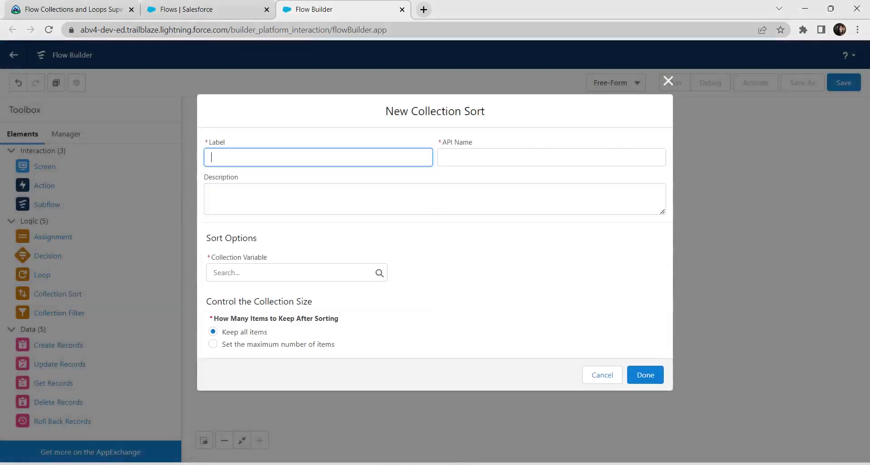
pyautogui.write('sort Opp')
pyautogui.press('BackSpace')
pyautogui.write('S')
# Step: Choose opportunityRecords, not the Get_Opp results, as the collection variable for the sort
pyautogui.click(290, 272)
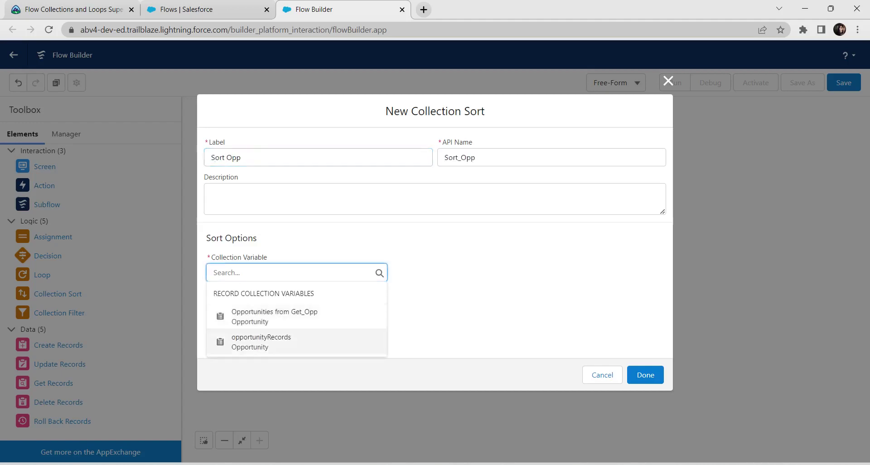
pyautogui.click(274, 316)
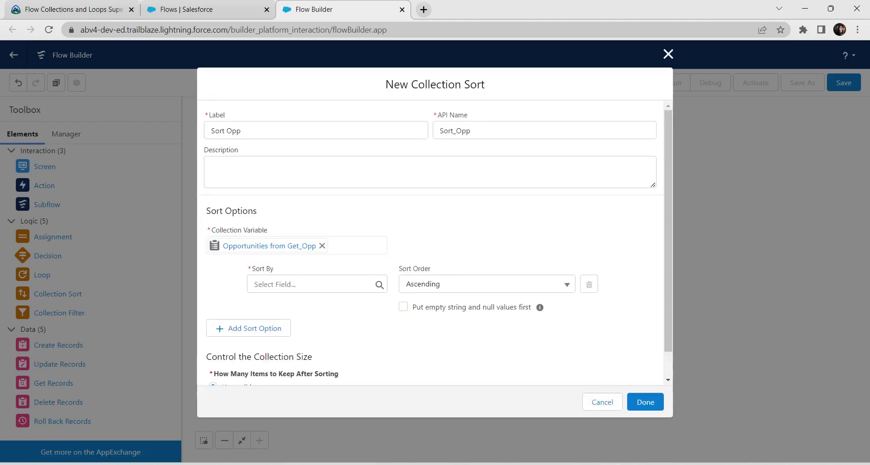
pyautogui.click(322, 246)
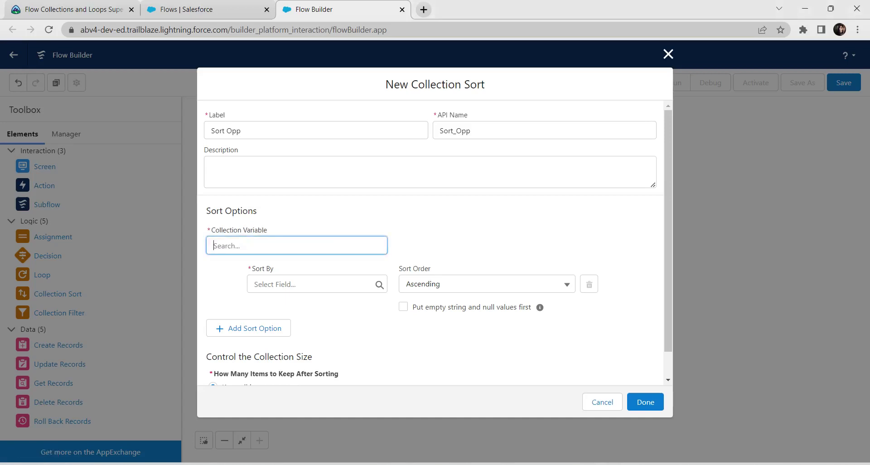
pyautogui.click(271, 314)
# Step: Finish the sort by Name in ascending order and connect the Store Get Records Results assignment to Sort Opp
pyautogui.click(308, 284)
pyautogui.click(458, 345)
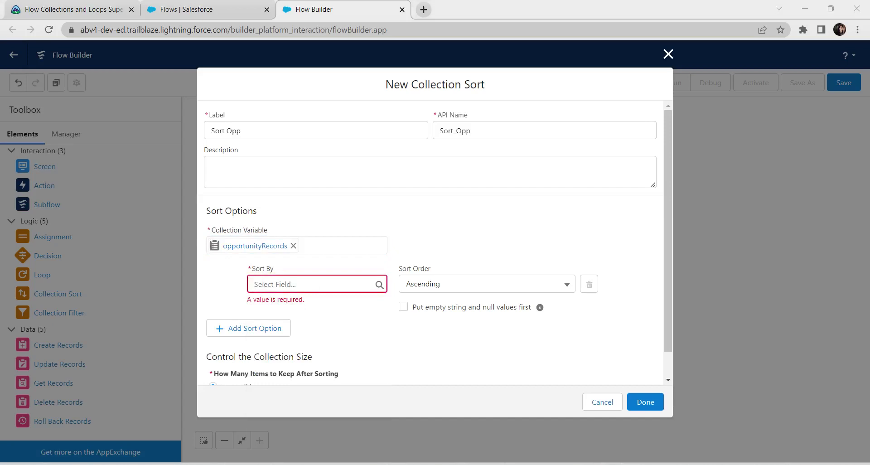
pyautogui.click(308, 284)
pyautogui.write('nam')
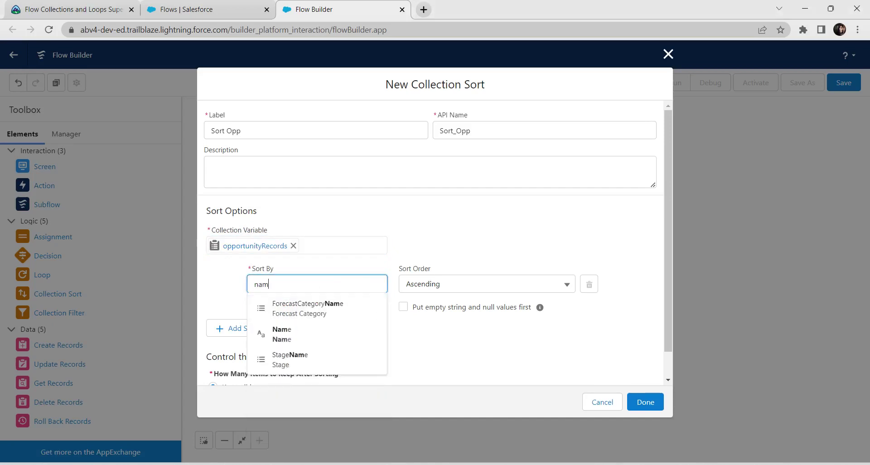
pyautogui.click(282, 334)
pyautogui.click(485, 283)
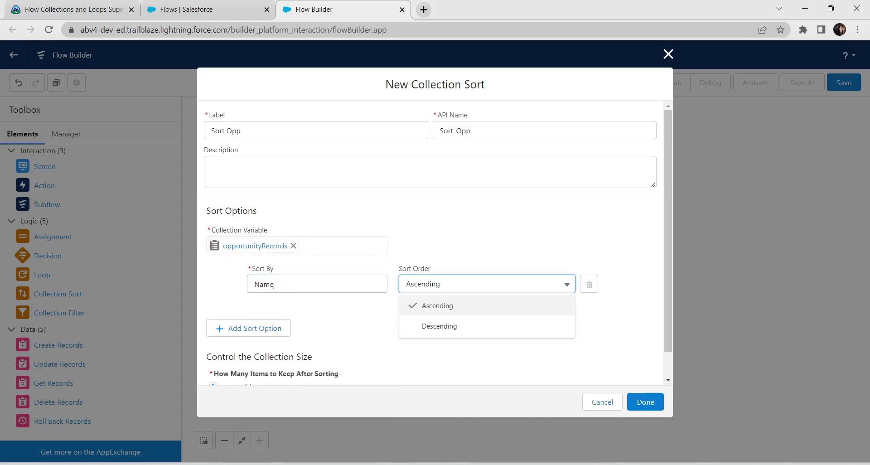
pyautogui.click(437, 306)
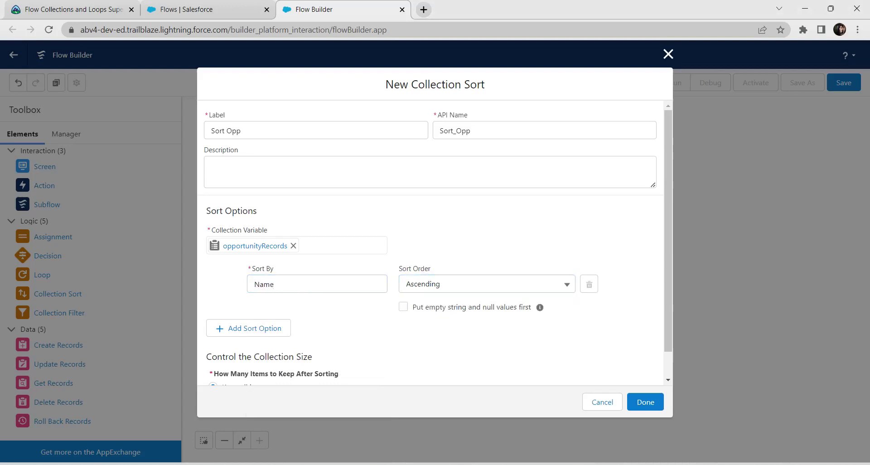
pyautogui.click(645, 402)
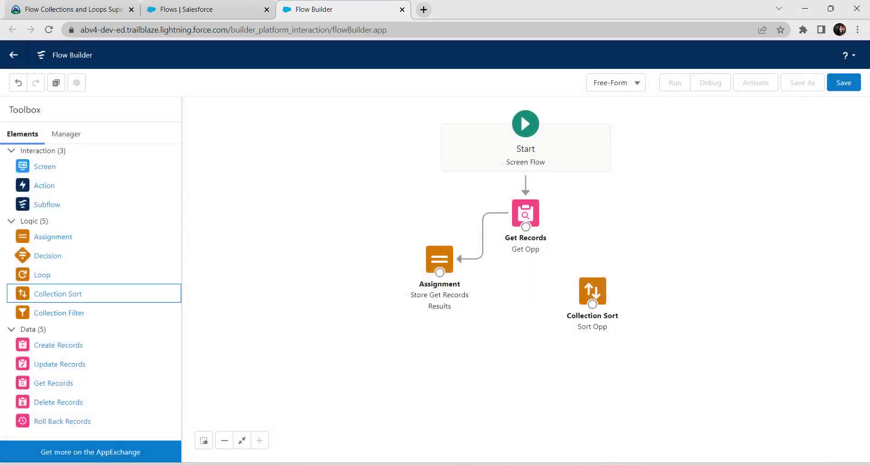
pyautogui.moveTo(439, 271); pyautogui.dragTo(597, 304)
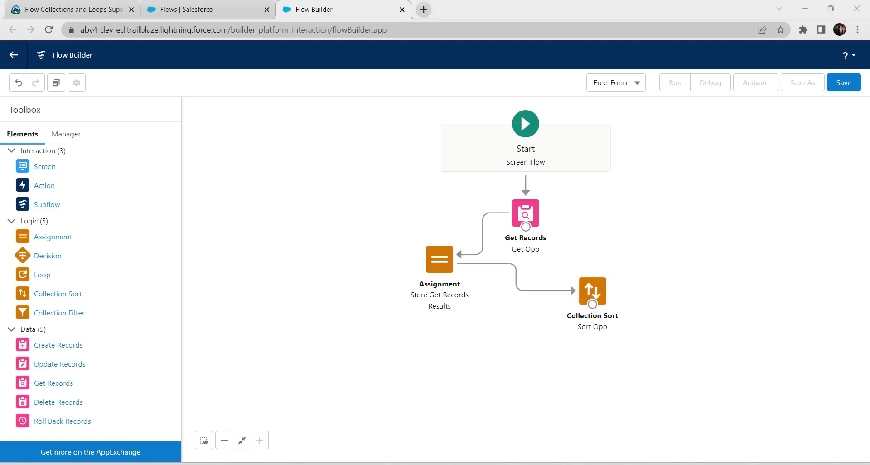
# Step: Place a Screen element on the flow canvas and label it Opp Screen with API name Opp_Screen
pyautogui.click(44, 166)
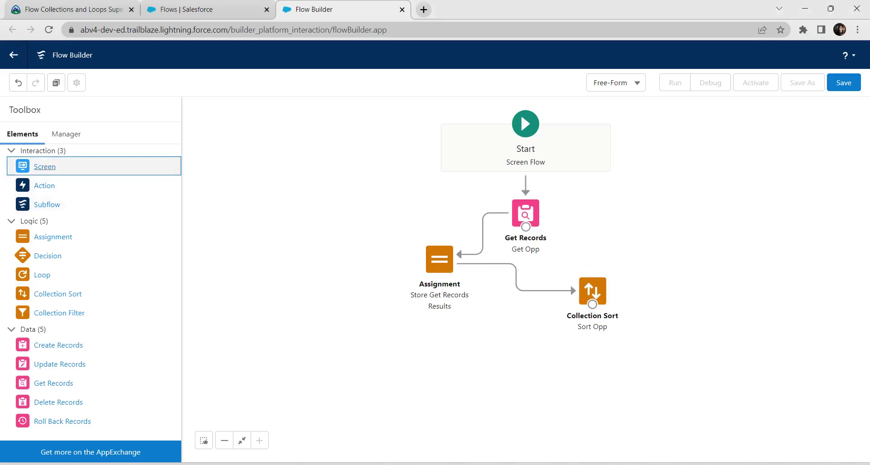
pyautogui.moveTo(45, 166); pyautogui.dragTo(337, 181)
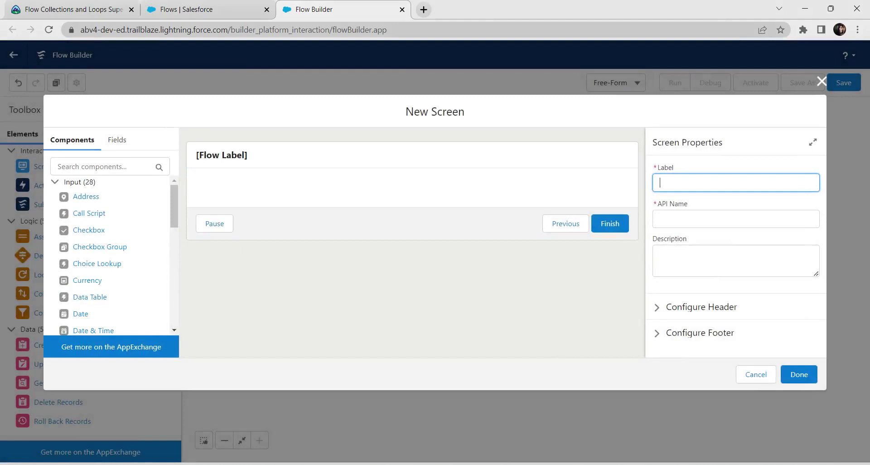
pyautogui.click(411, 158)
pyautogui.click(736, 182)
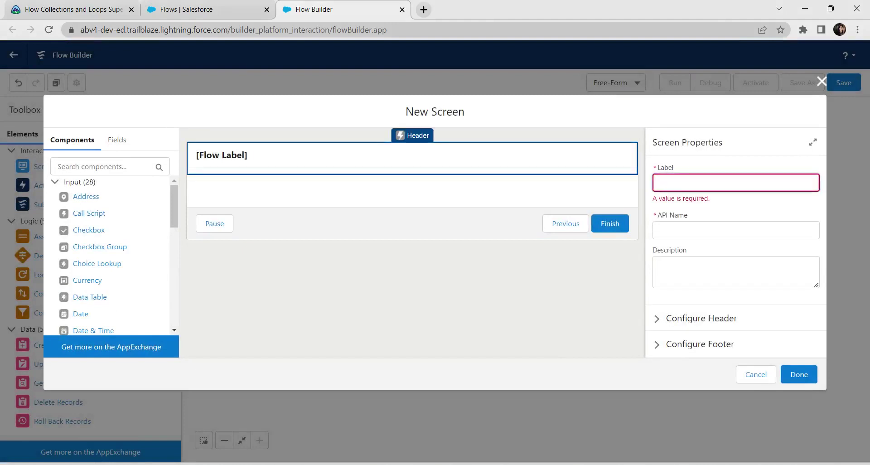
pyautogui.write('Opp Screen')
pyautogui.click(736, 272)
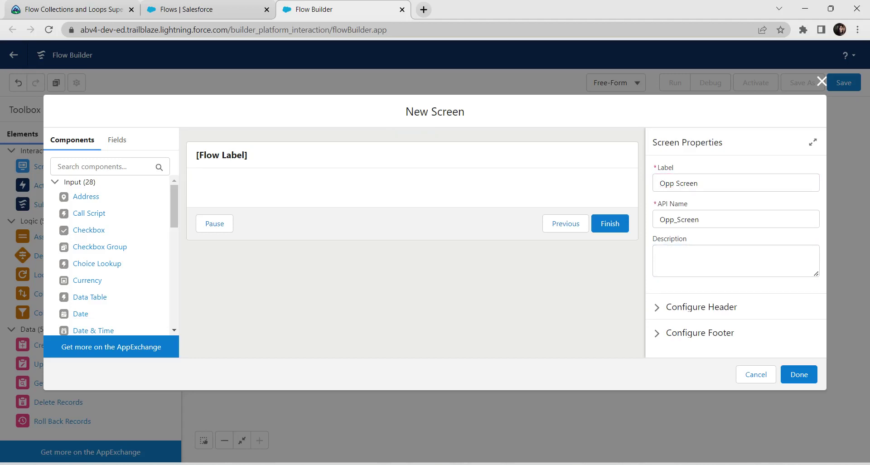
# Step: Find the Picklist input component and add it to the Opp Screen layout
pyautogui.click(110, 167)
pyautogui.write('pic')
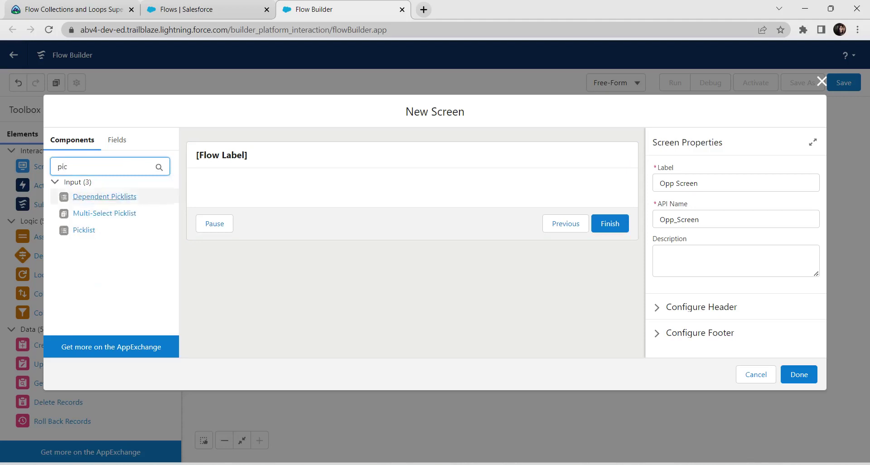
pyautogui.click(84, 230)
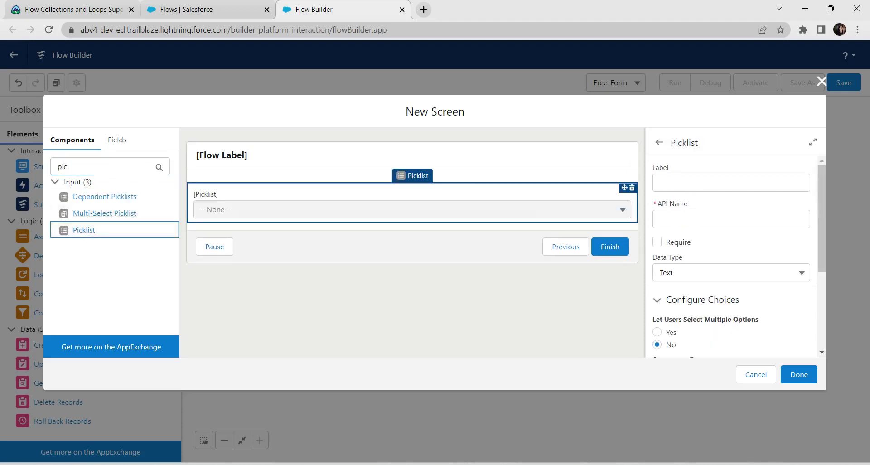
# Step: Give the picklist component the API name stageList, checking the spelling and capitalisation against the requirements
pyautogui.hotkey('alt', 'Tab')
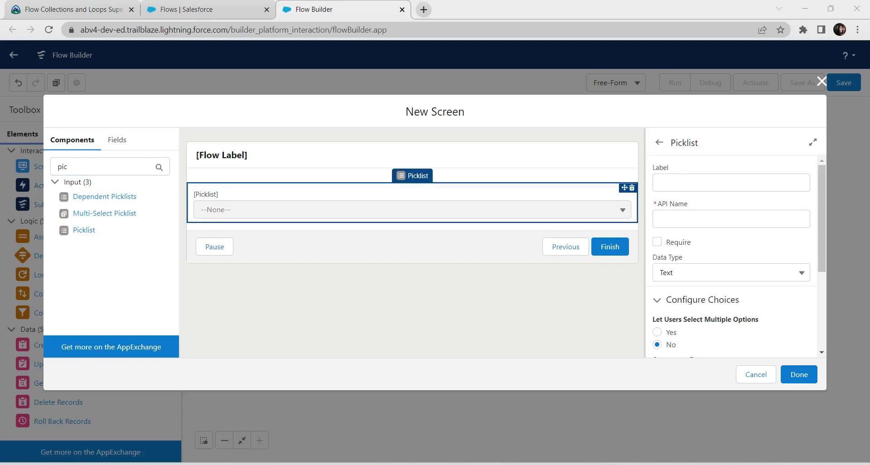
pyautogui.click(730, 219)
pyautogui.write('stgelist')
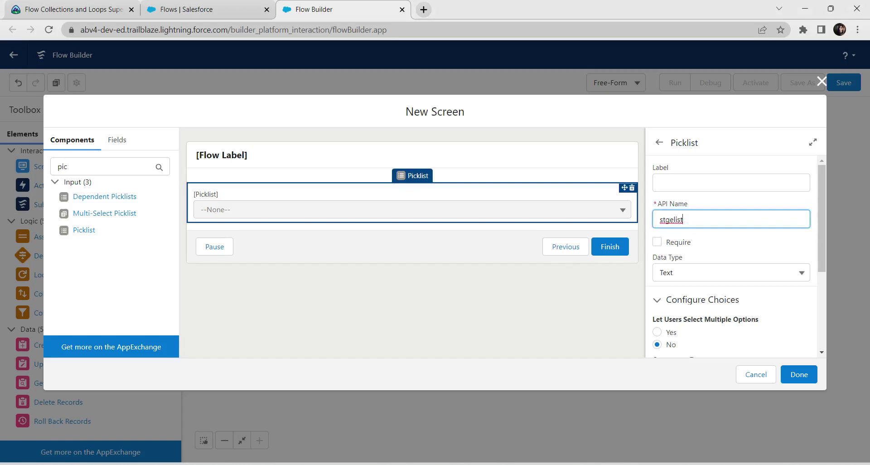
pyautogui.click(665, 219)
pyautogui.write('a')
pyautogui.hotkey('alt', 'Tab')
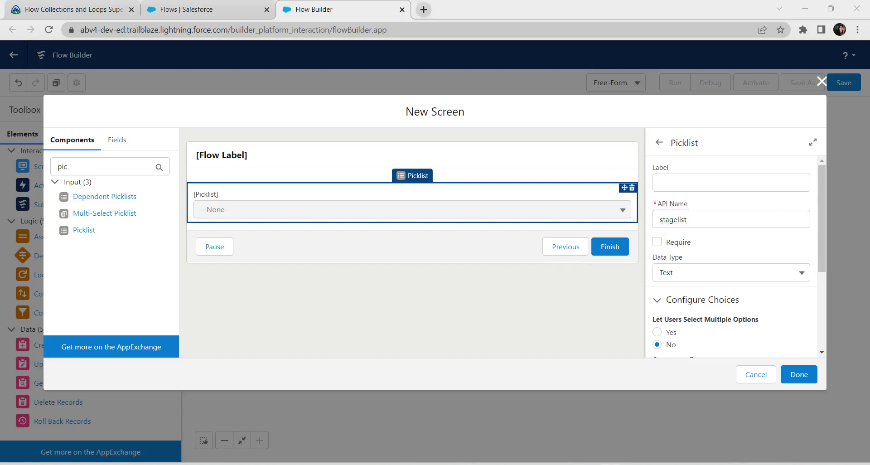
pyautogui.click(679, 219)
pyautogui.press('BackSpace')
pyautogui.write('L')
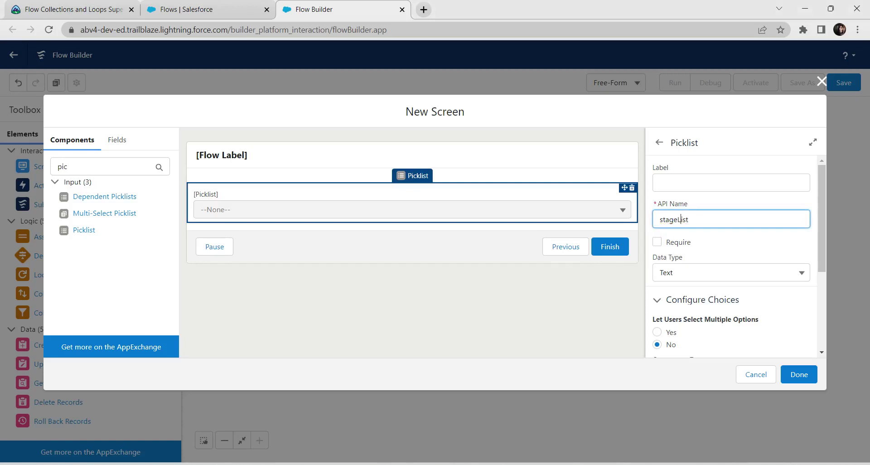
# Step: Create a new choice resource for the picklist's choice, of type Picklist Choice Set, with the API name stageNames
pyautogui.scroll(-3, 731, 254)
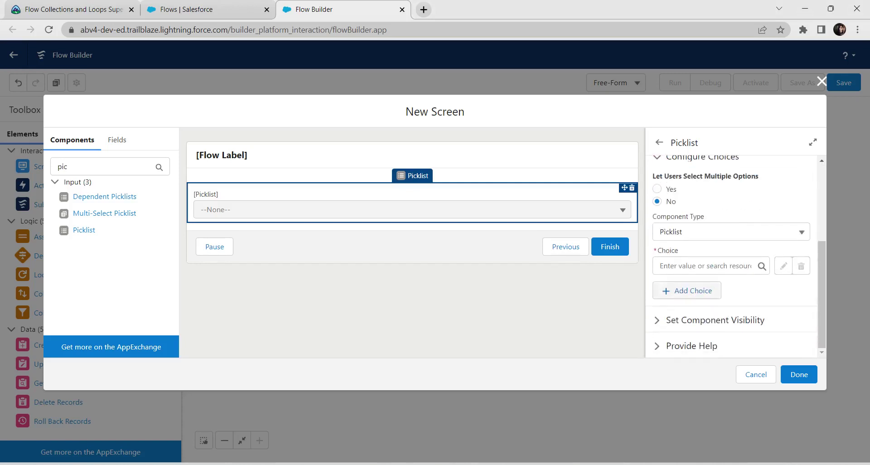
pyautogui.click(686, 290)
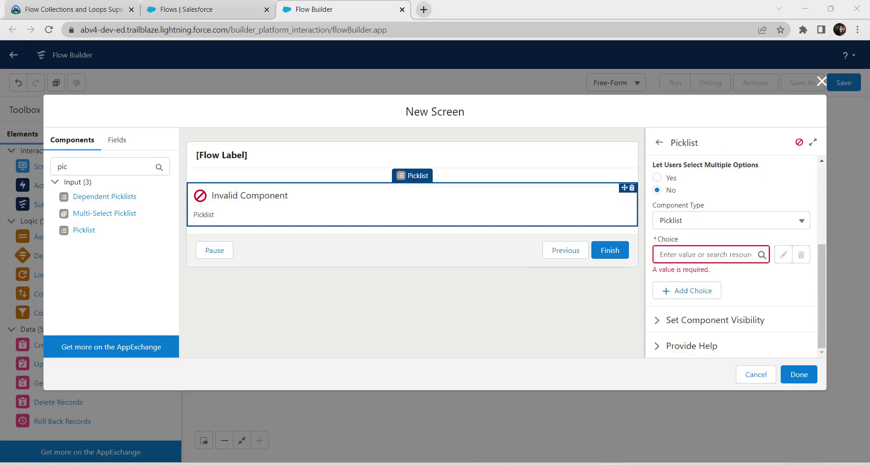
pyautogui.click(705, 255)
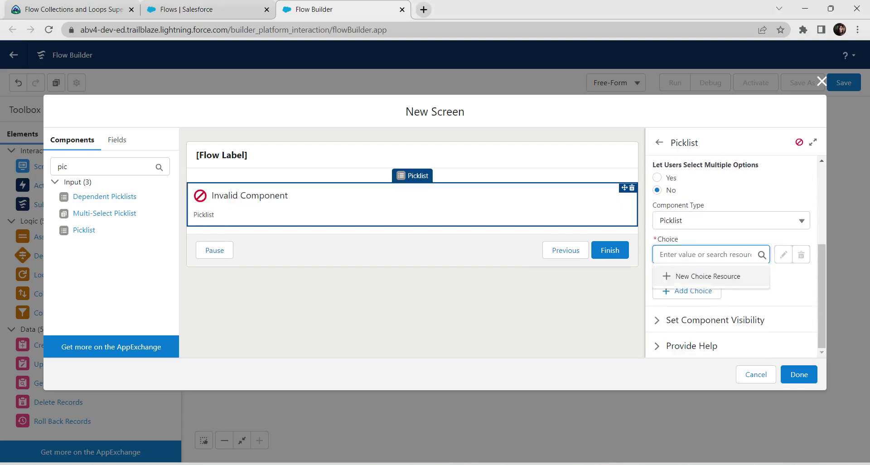
pyautogui.click(708, 276)
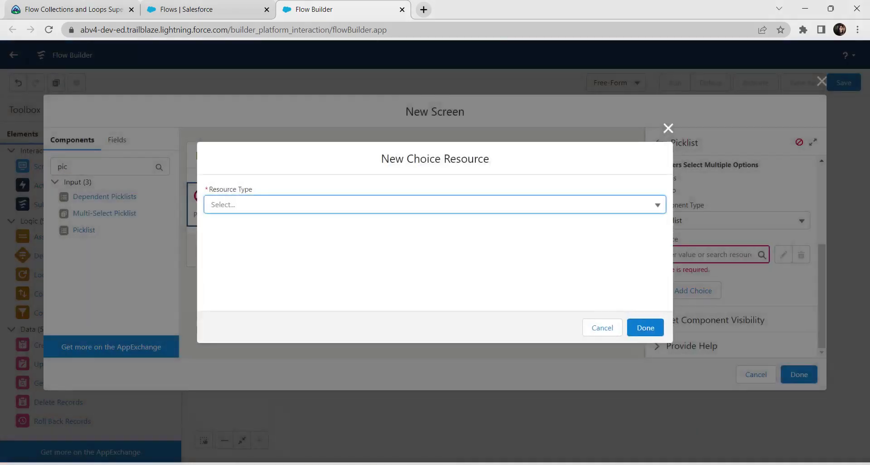
pyautogui.click(435, 205)
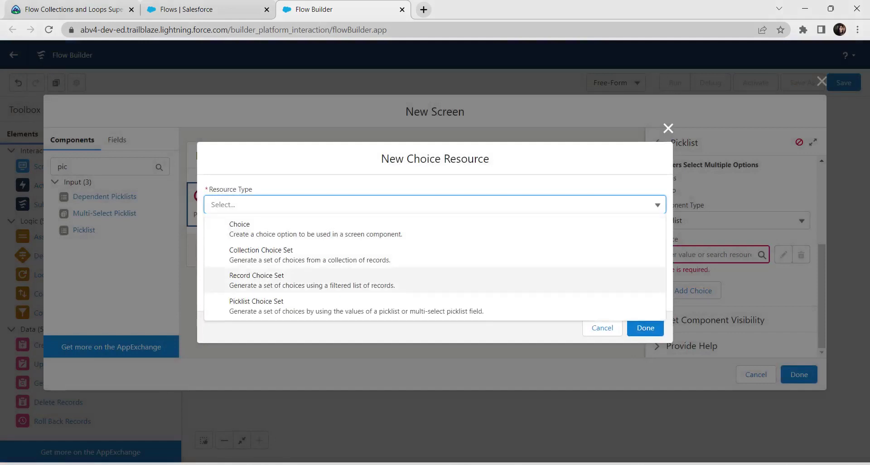
pyautogui.click(356, 306)
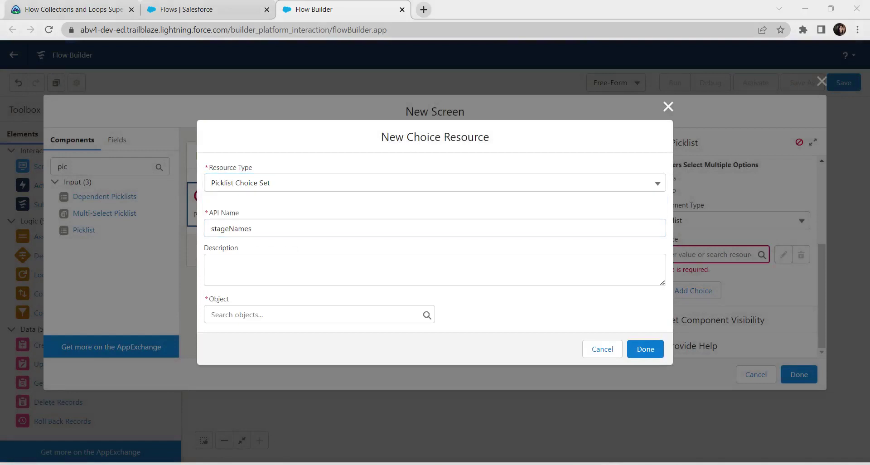
pyautogui.click(435, 228)
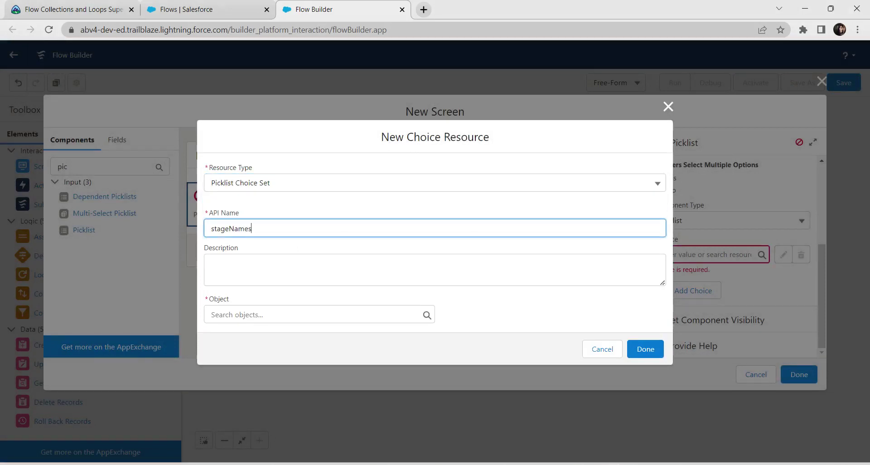
# Step: Base the stageNames choice set on the Opportunity object with the data type Picklist
pyautogui.click(319, 314)
pyautogui.write('oppo')
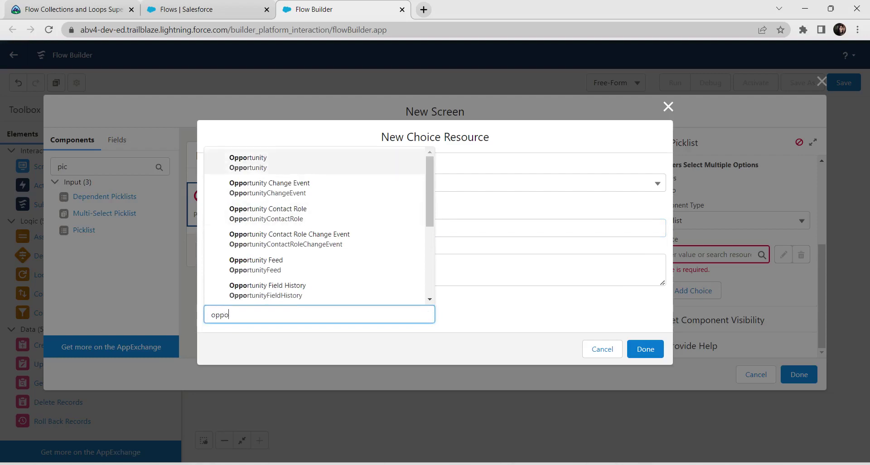
pyautogui.click(248, 163)
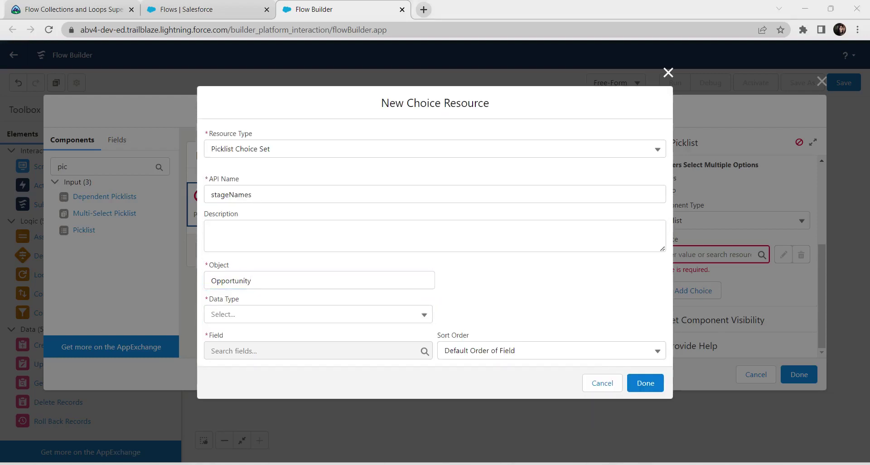
pyautogui.click(318, 313)
pyautogui.click(254, 336)
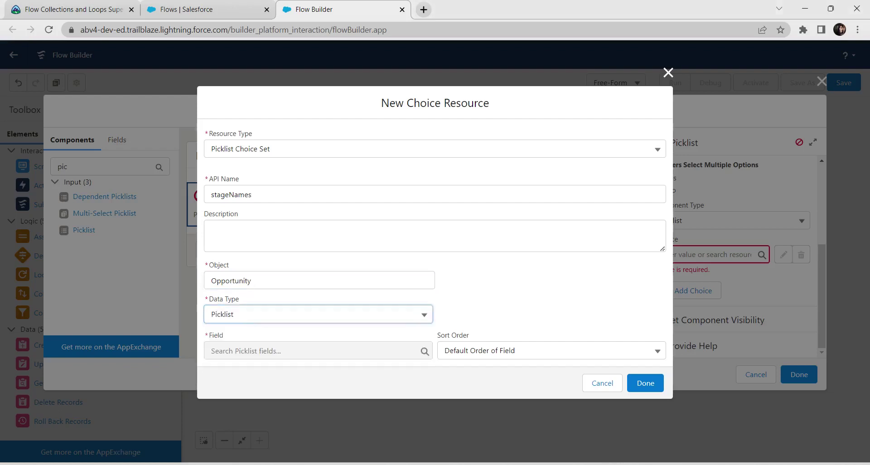
# Step: Select StageName as the choice set's field and finish creating the resource
pyautogui.click(317, 351)
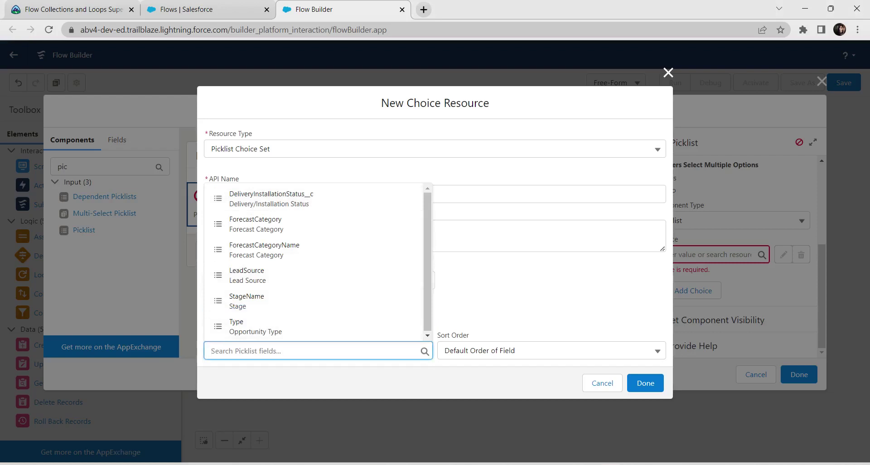
pyautogui.click(610, 463)
pyautogui.click(317, 345)
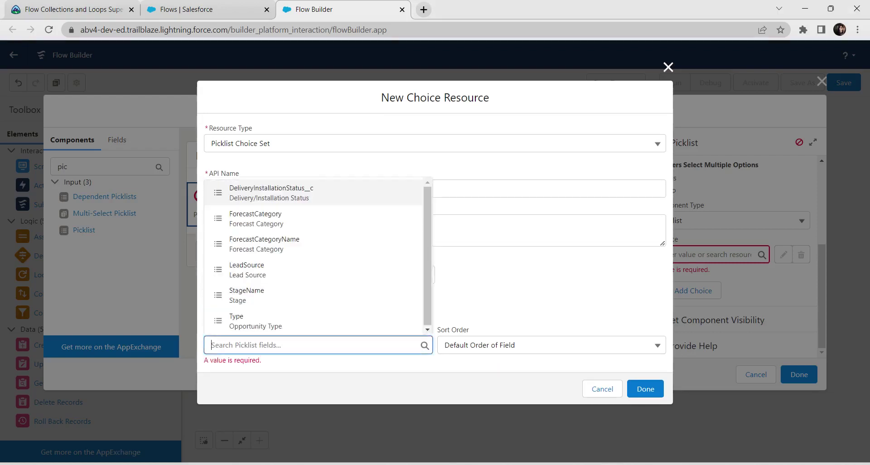
pyautogui.click(271, 295)
pyautogui.click(534, 297)
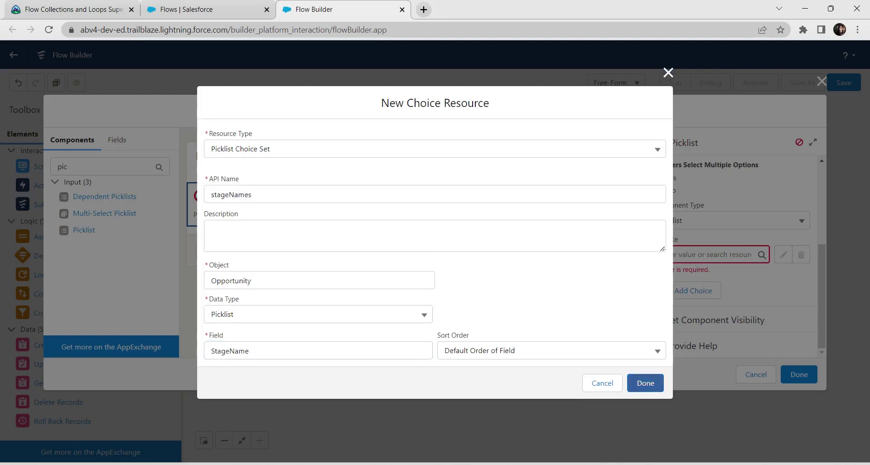
pyautogui.click(645, 383)
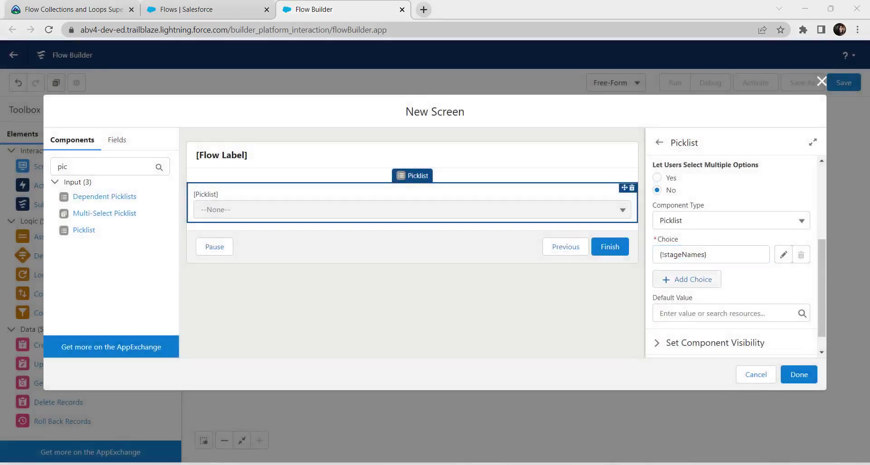
# Step: Add a second choice to the picklist as a new resource of type Choice with the API name ViewAll
pyautogui.click(687, 279)
pyautogui.click(705, 291)
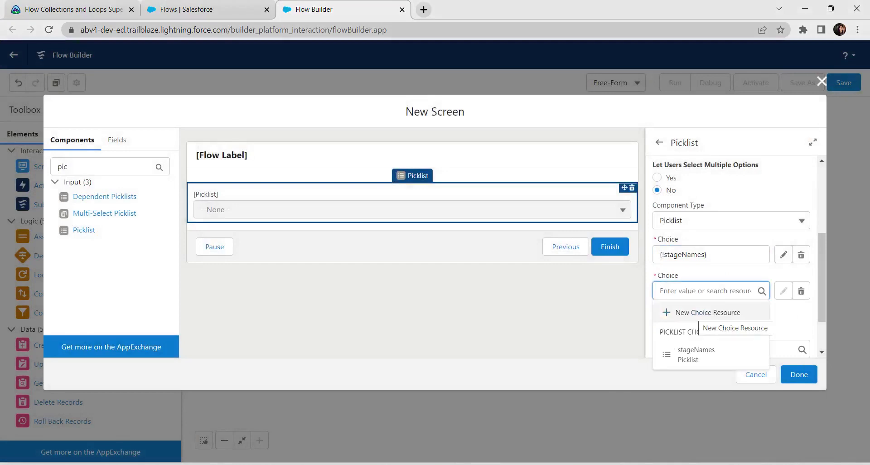
pyautogui.click(708, 312)
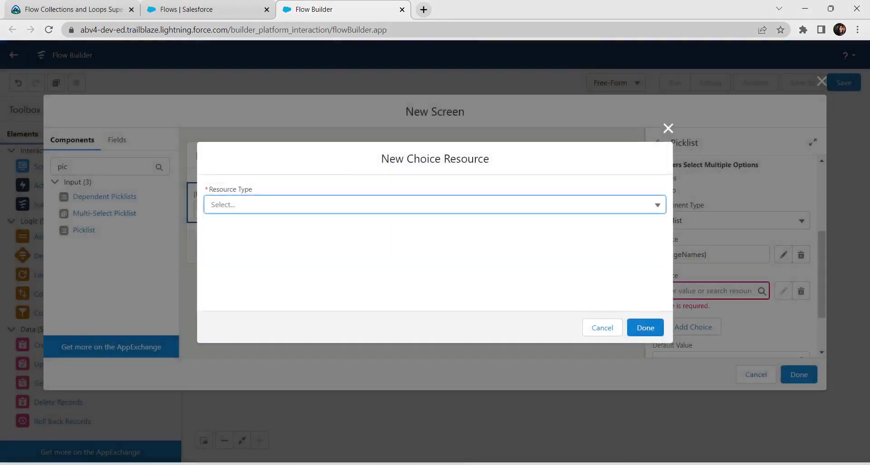
pyautogui.click(435, 205)
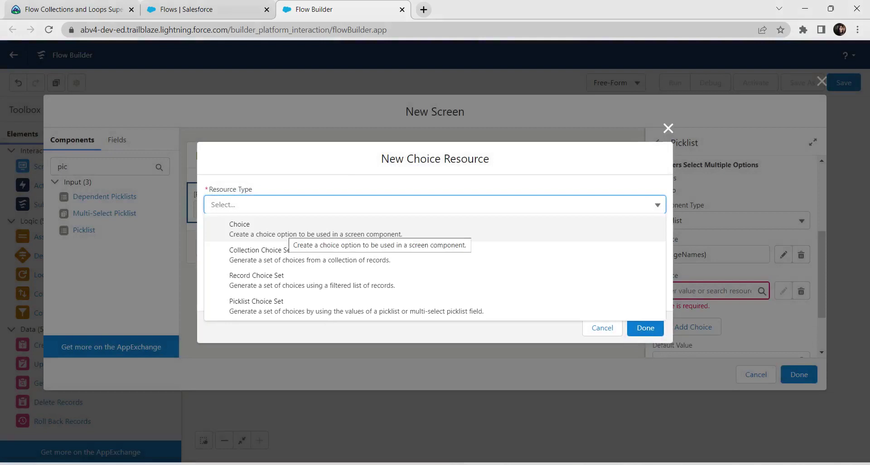
pyautogui.click(290, 230)
pyautogui.click(290, 175)
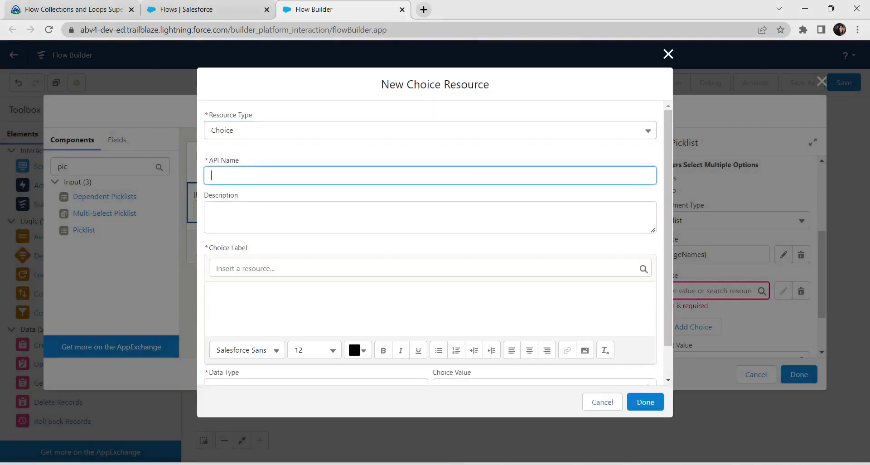
pyautogui.write('ViewAll')
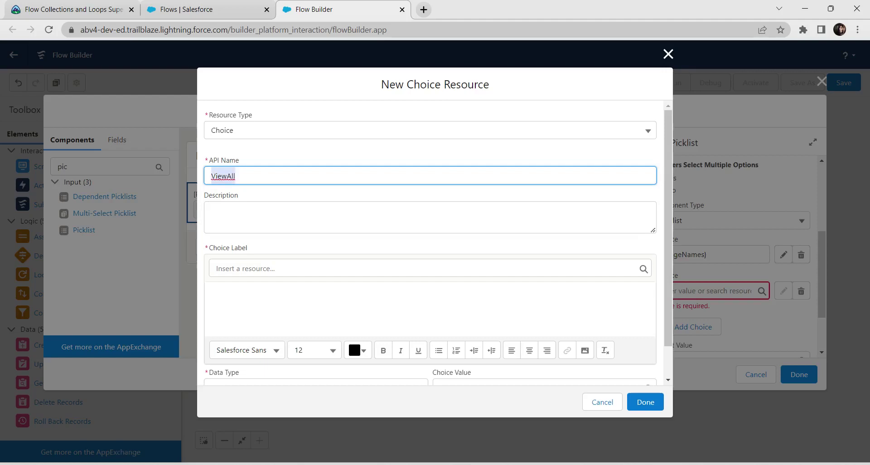
# Step: Give the new choice the label ViewAll and the choice value All, and finish creating the resource
pyautogui.click(235, 299)
pyautogui.write('ViewAll')
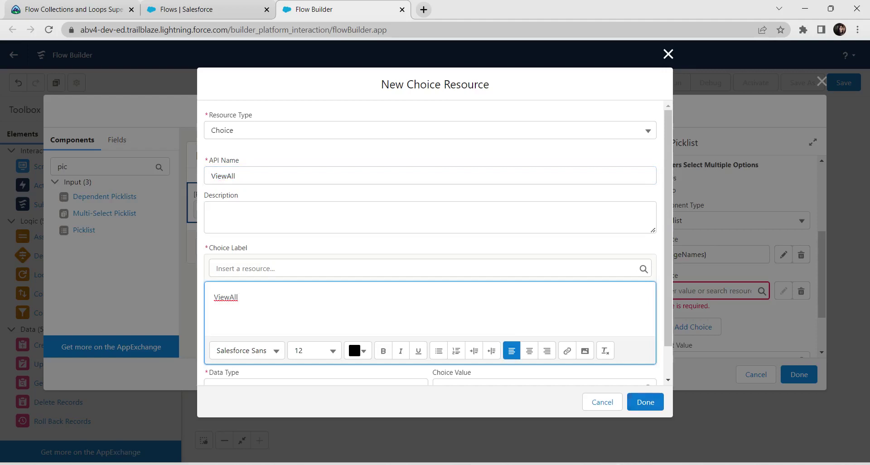
pyautogui.scroll(-1, 431, 242)
pyautogui.click(539, 353)
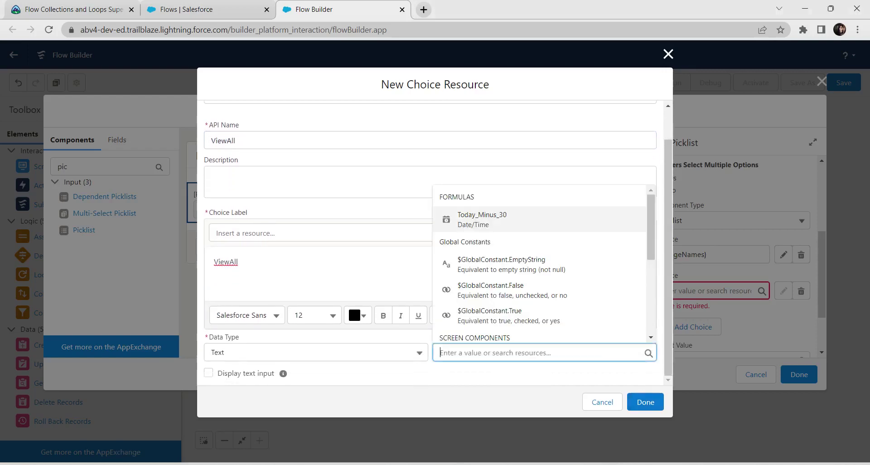
pyautogui.write('A')
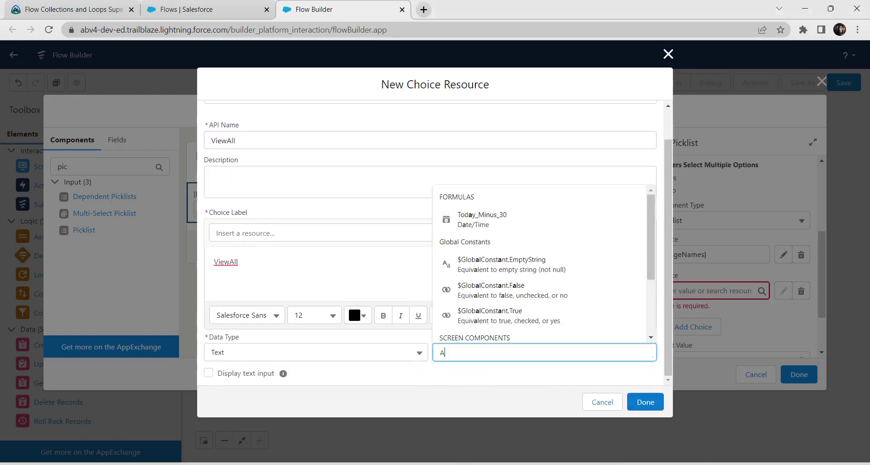
pyautogui.write('ll')
pyautogui.click(543, 275)
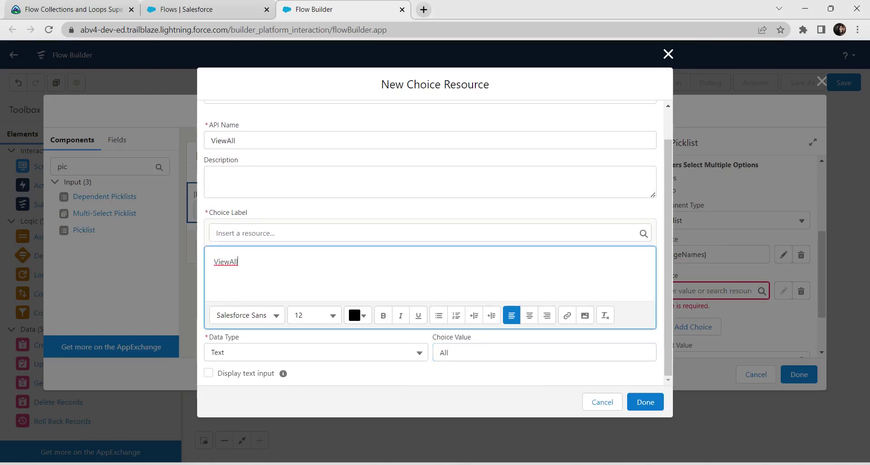
pyautogui.click(645, 402)
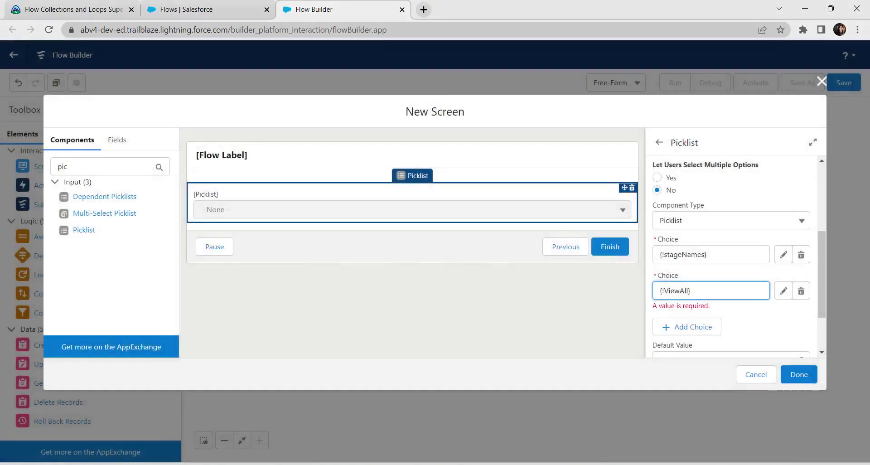
pyautogui.click(750, 327)
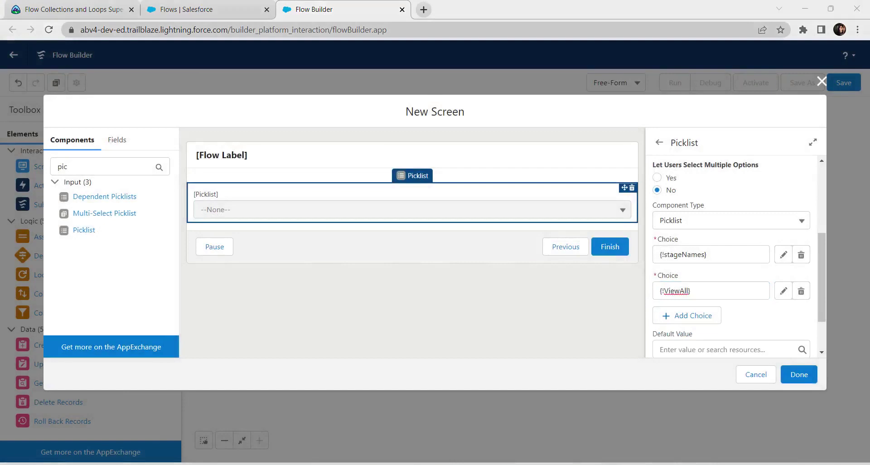
# Step: Set the picklist component's default value to the ViewAll choice
pyautogui.scroll(-1, 731, 302)
pyautogui.scroll(-1, 731, 295)
pyautogui.click(724, 290)
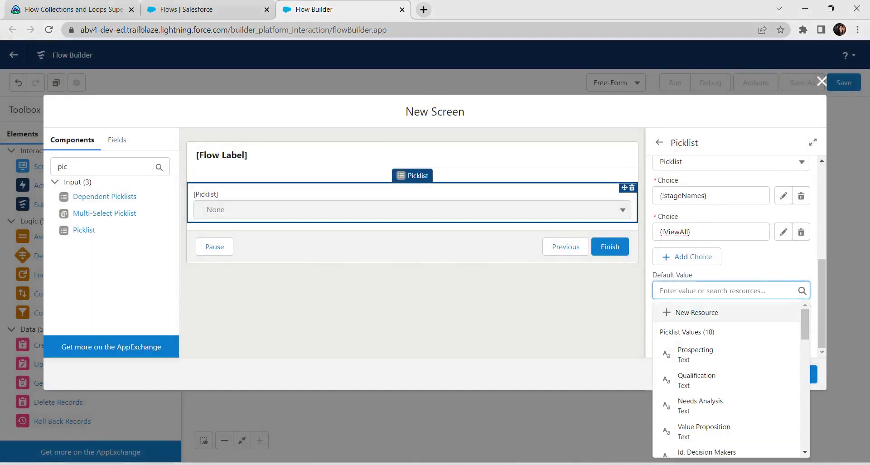
pyautogui.click(697, 312)
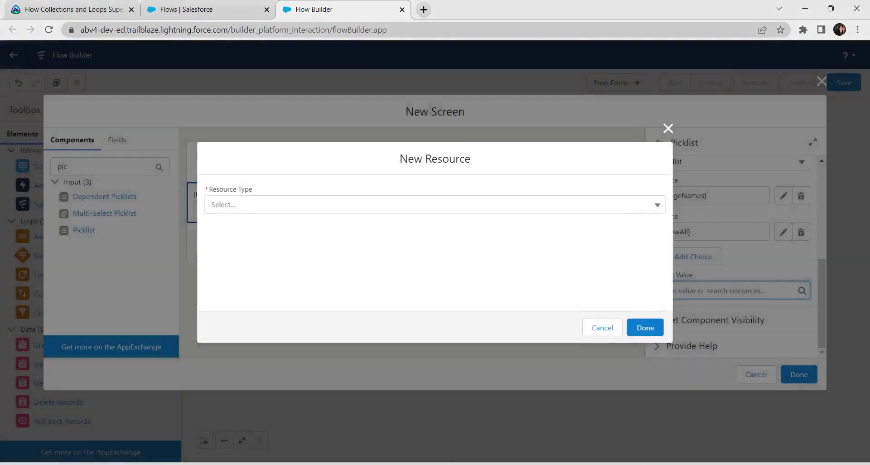
pyautogui.click(667, 129)
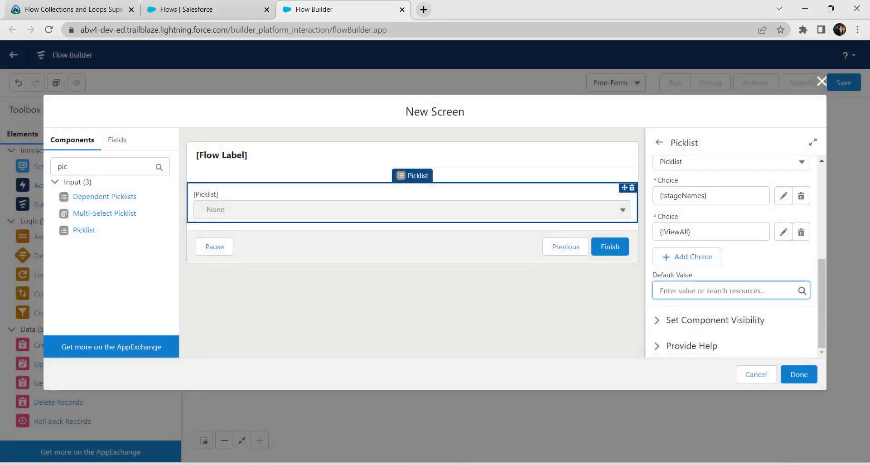
pyautogui.write('vi')
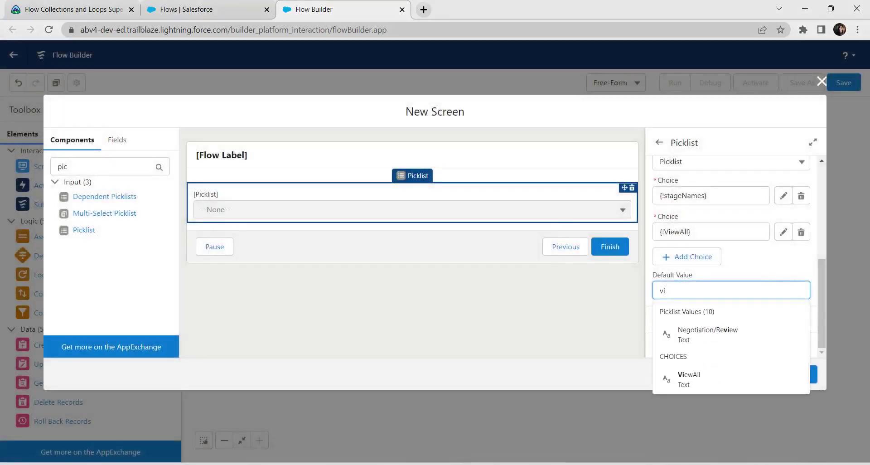
pyautogui.press('Down')
pyautogui.press('Down')
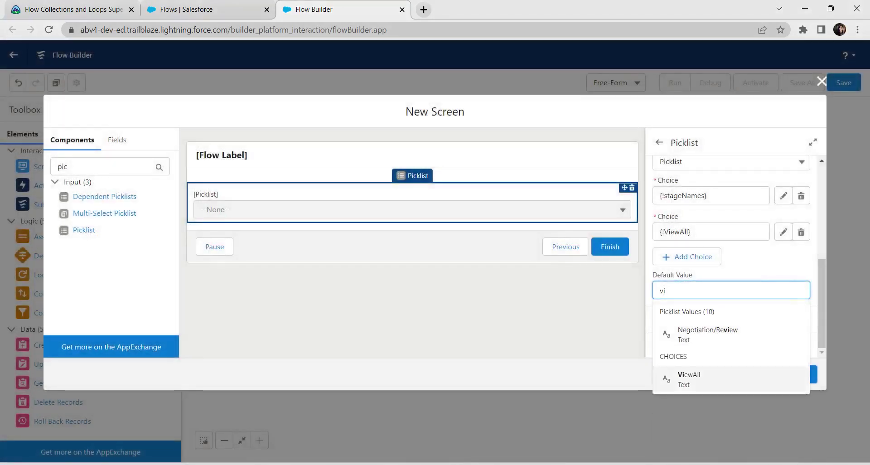
pyautogui.click(689, 379)
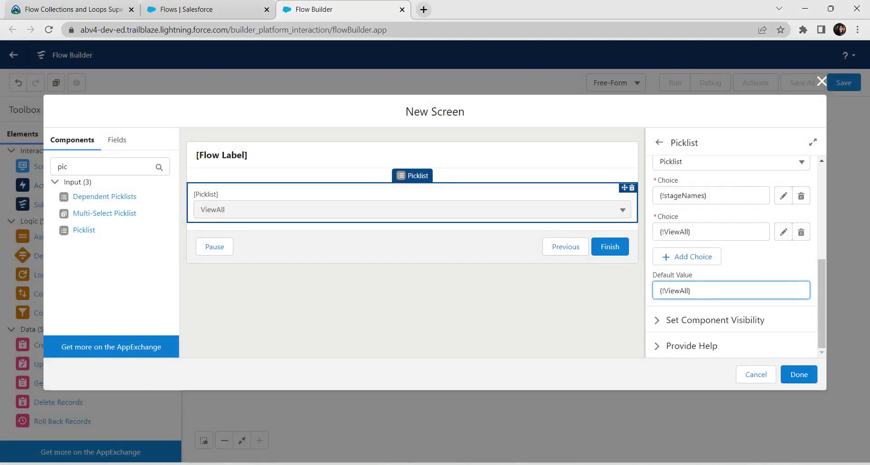
pyautogui.click(521, 309)
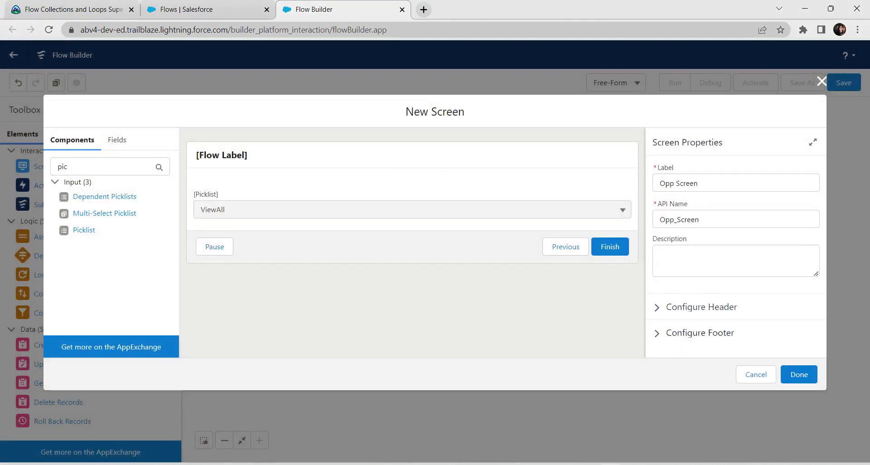
pyautogui.click(413, 202)
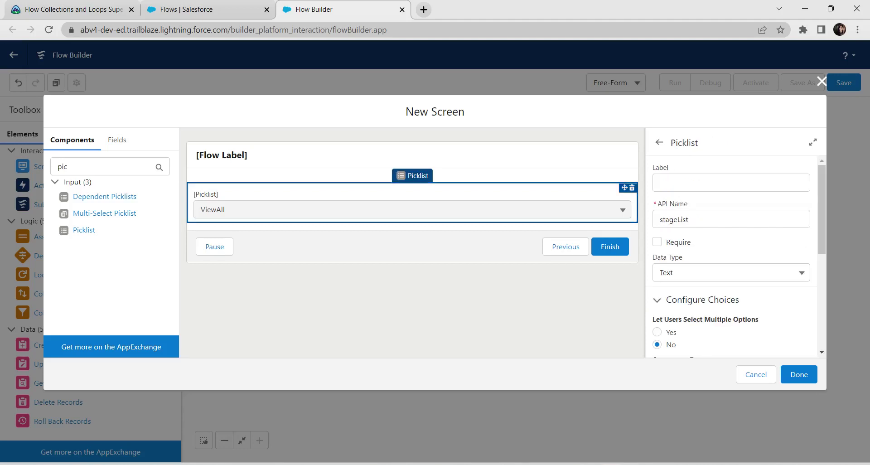
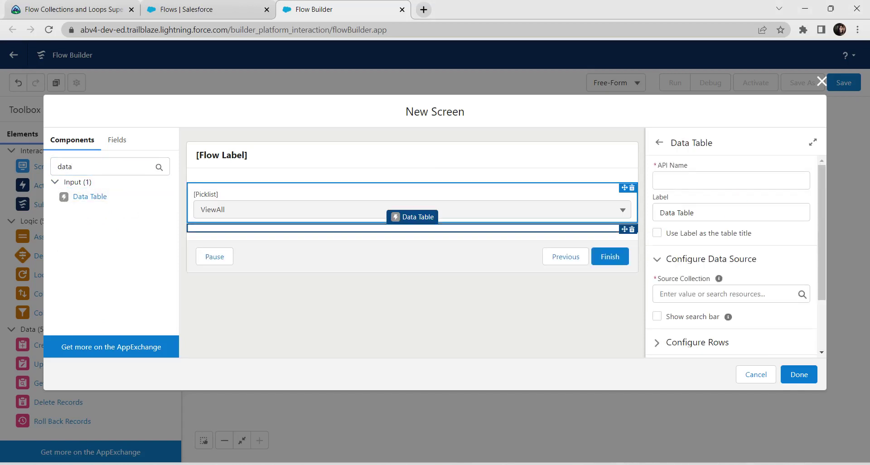
# Step: Give the data table component the API name oppRecords
pyautogui.click(731, 180)
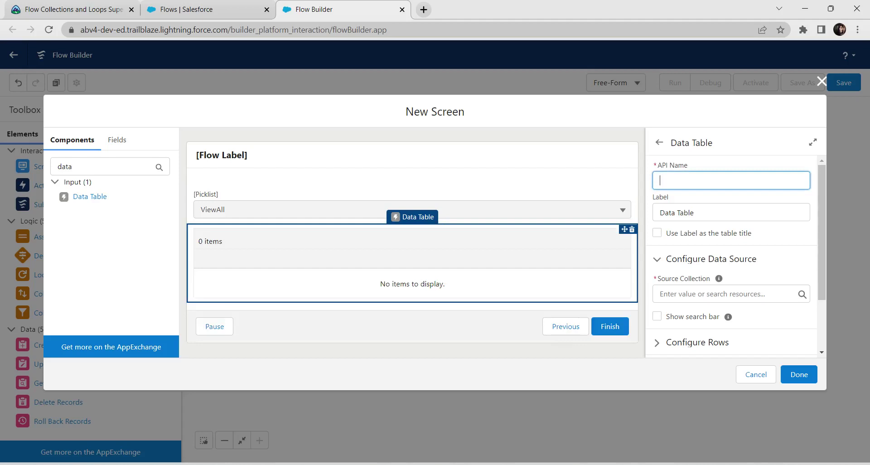
pyautogui.write('oppRecords')
pyautogui.click(720, 212)
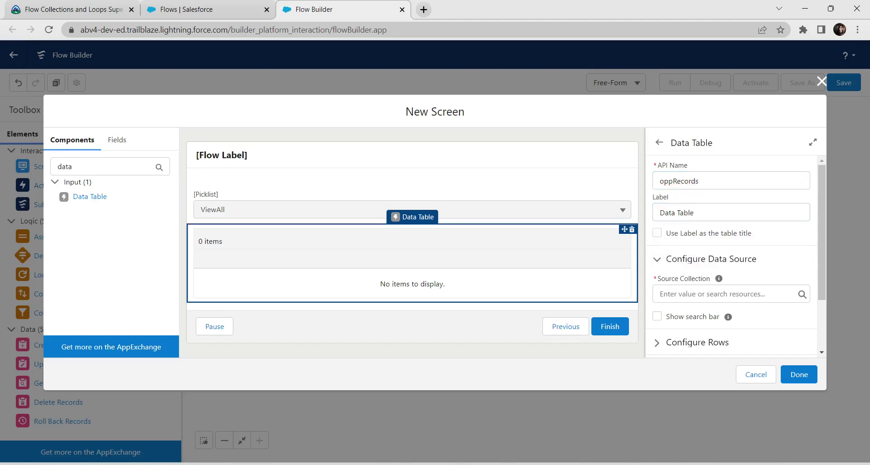
pyautogui.scroll(-3, 732, 254)
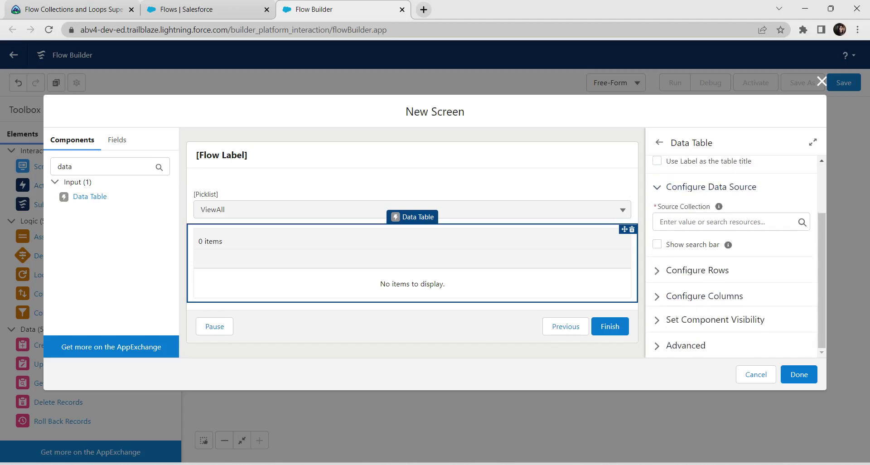
pyautogui.scroll(3, 732, 254)
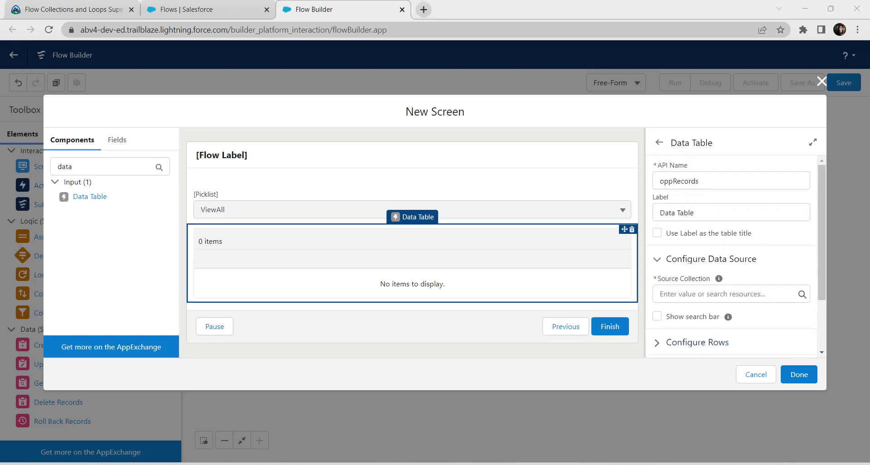
# Step: Change the data table's label to Opp Table and use the label as the table title
pyautogui.click(675, 212)
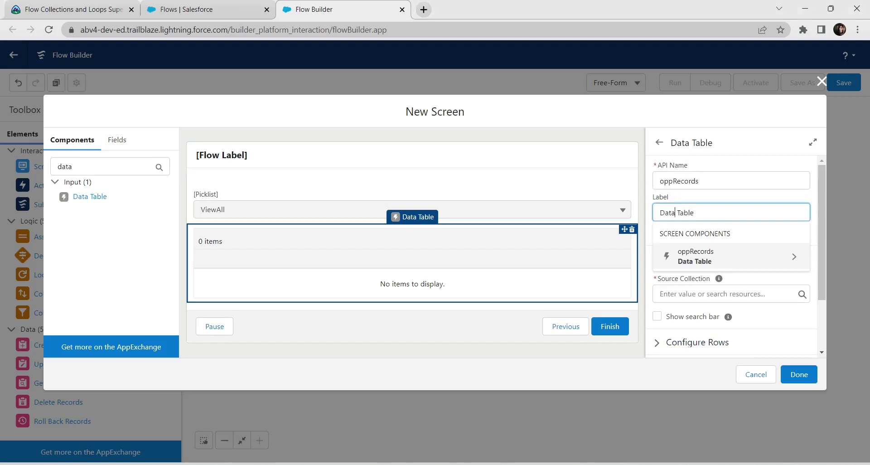
pyautogui.press('BackSpace')
pyautogui.press('BackSpace')
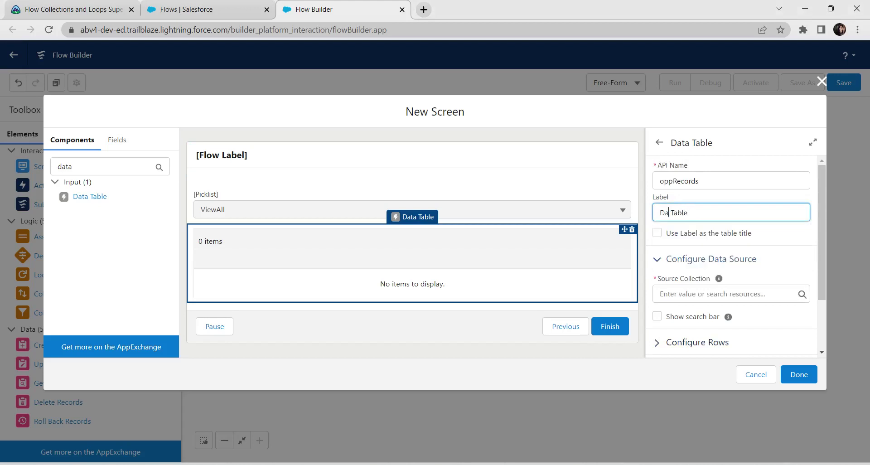
pyautogui.press('BackSpace')
pyautogui.press('BackSpace')
pyautogui.write('opp')
pyautogui.click(656, 233)
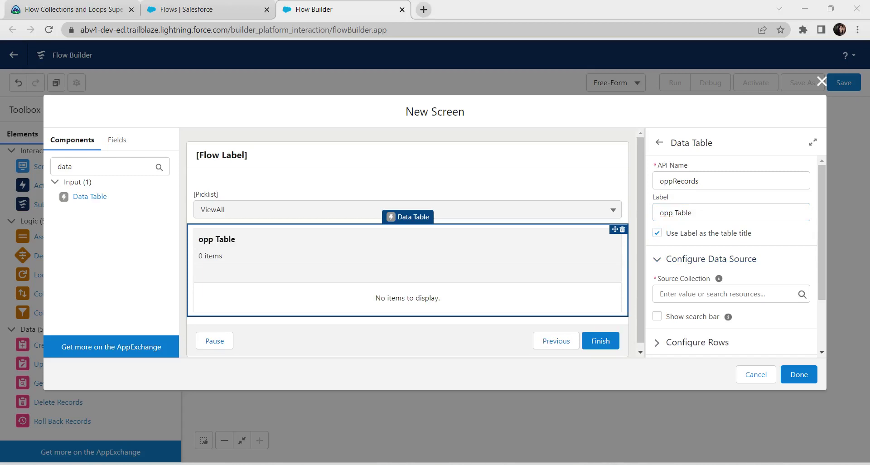
pyautogui.click(662, 212)
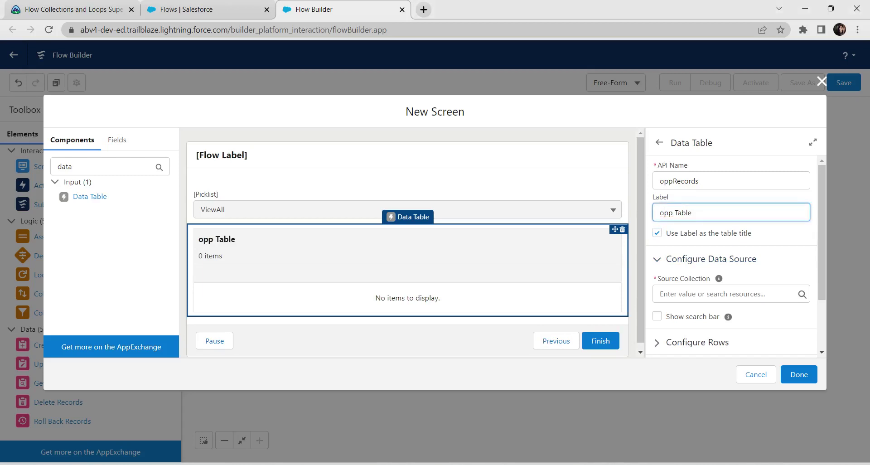
pyautogui.press('BackSpace')
pyautogui.write('O')
# Step: Set the data table's source collection to the opportunityRecords record collection variable
pyautogui.click(710, 259)
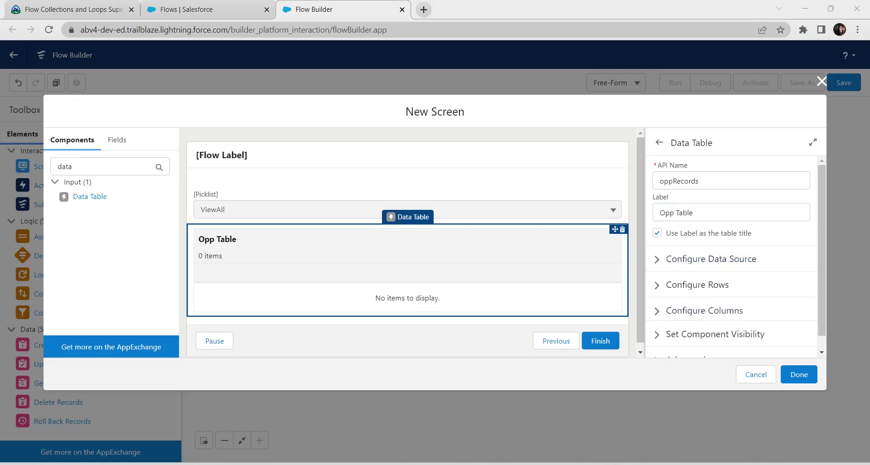
pyautogui.scroll(-1, 731, 254)
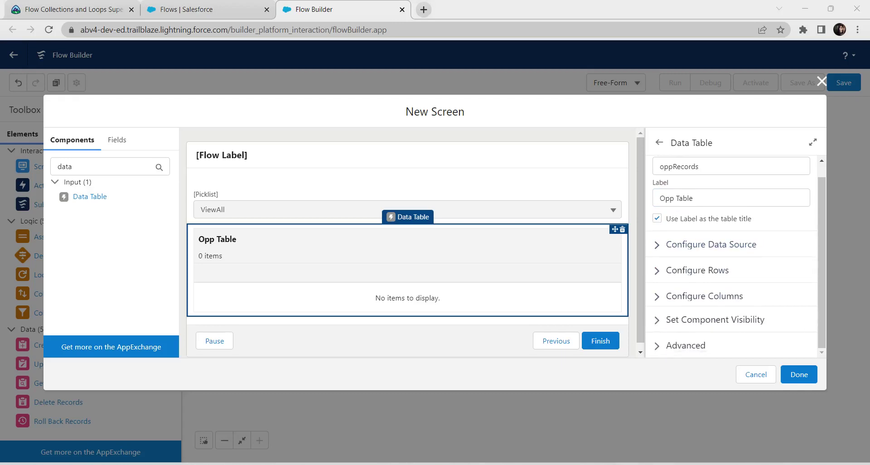
pyautogui.click(710, 244)
pyautogui.click(725, 280)
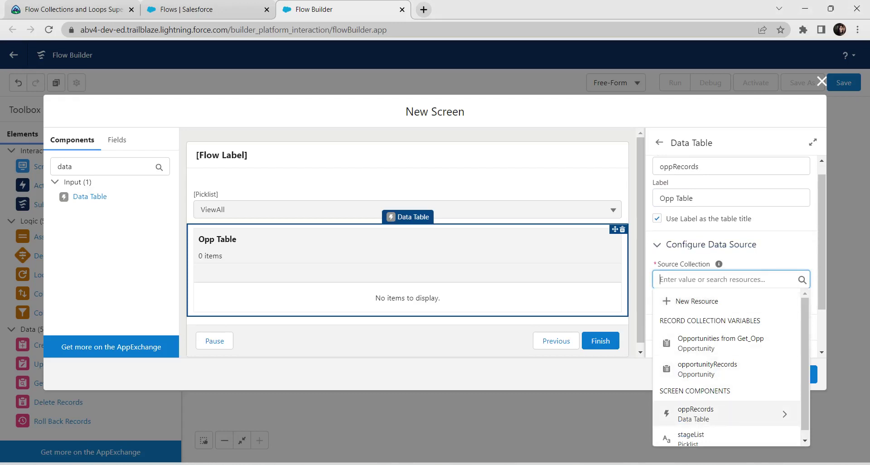
pyautogui.write('opp')
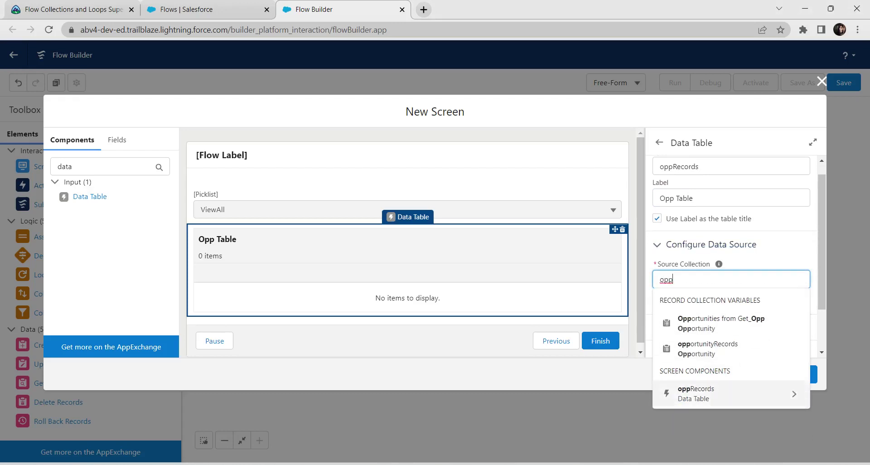
pyautogui.click(708, 348)
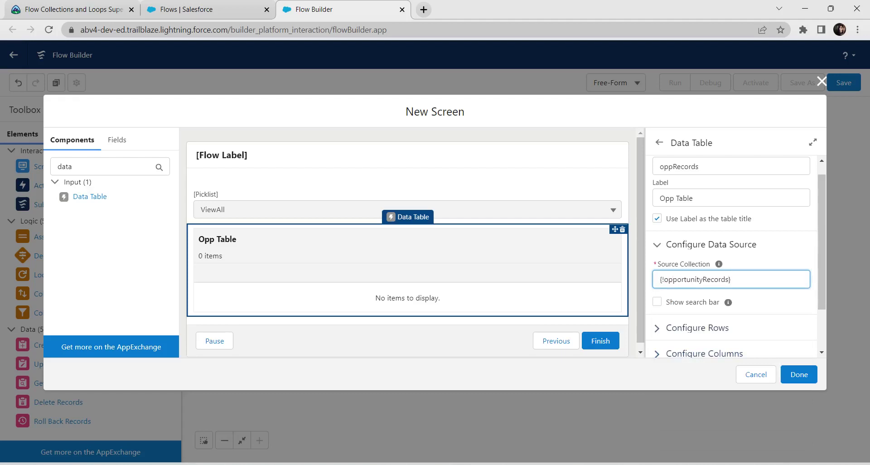
# Step: Open the data table's column configuration and check the Trailhead instructions for the fields the table should display
pyautogui.scroll(-1, 732, 254)
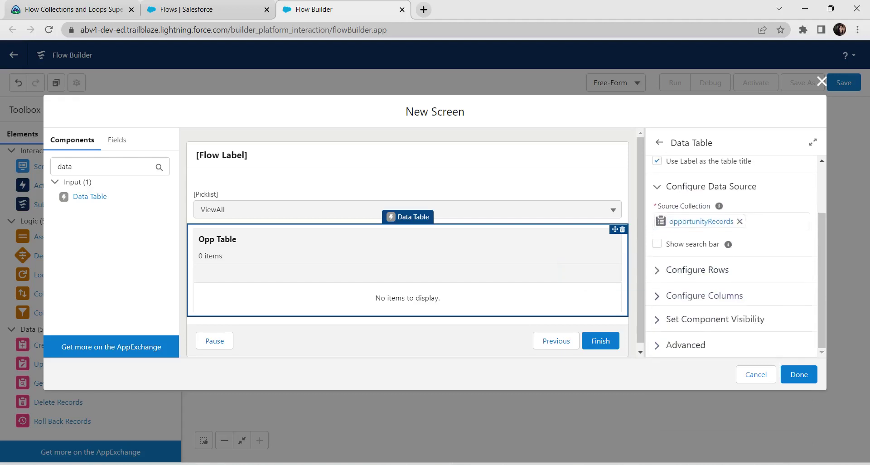
pyautogui.click(704, 295)
pyautogui.scroll(-3, 704, 296)
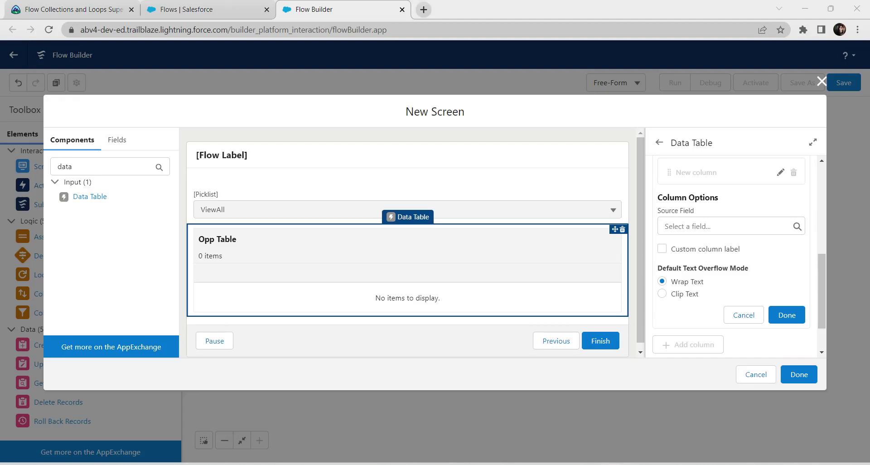
pyautogui.click(725, 226)
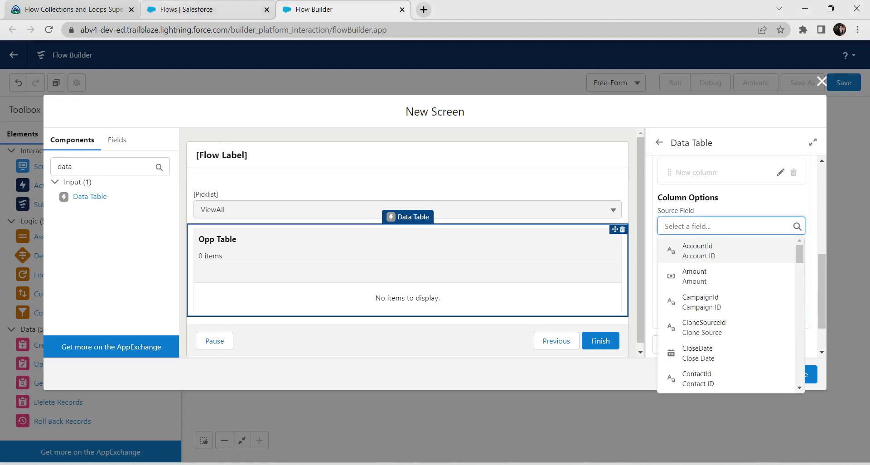
pyautogui.click(74, 10)
pyautogui.scroll(-8, 430, 267)
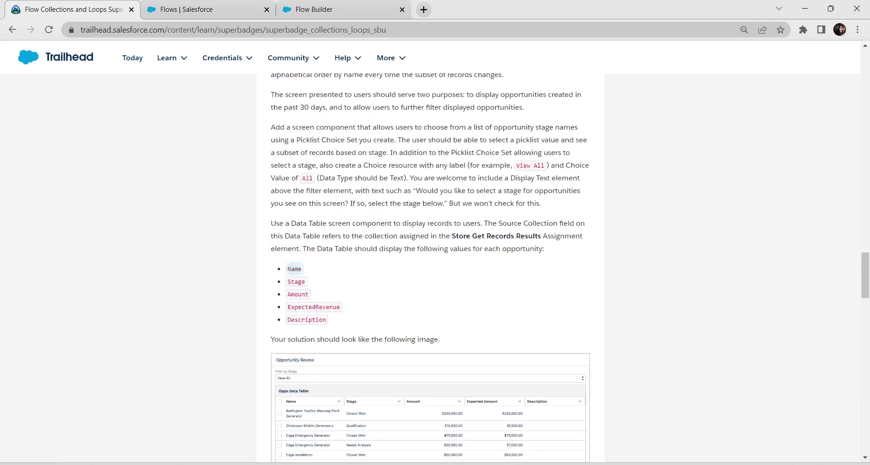
pyautogui.hotkey('ctrl', '3')
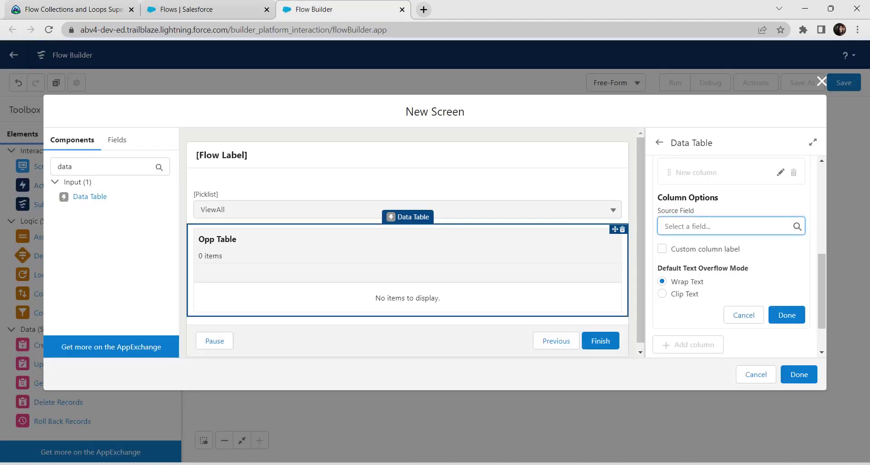
# Step: Use StageName as the source field of the data table's first column
pyautogui.write('Name')
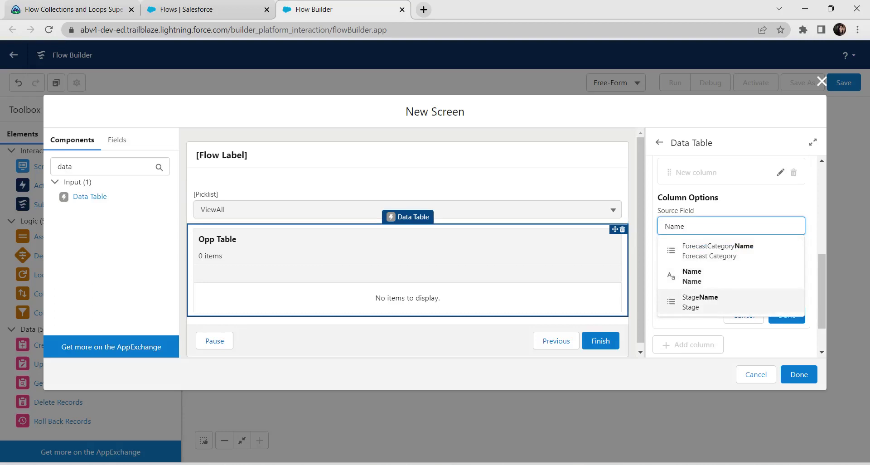
pyautogui.click(724, 302)
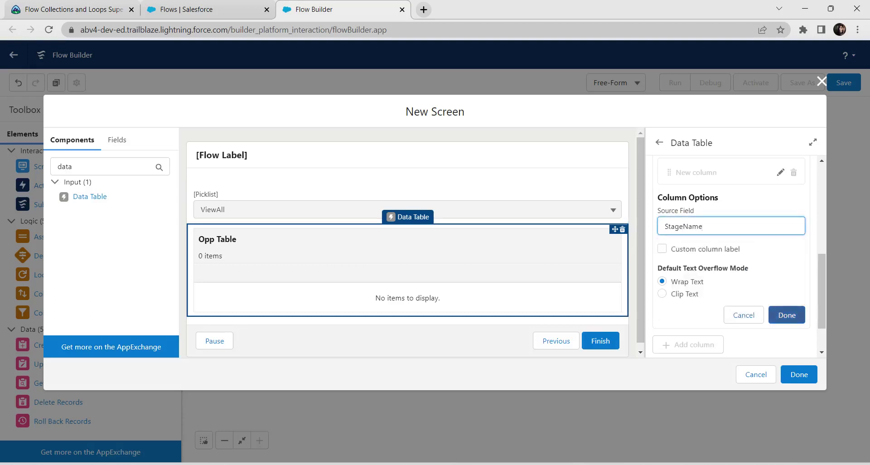
pyautogui.click(787, 315)
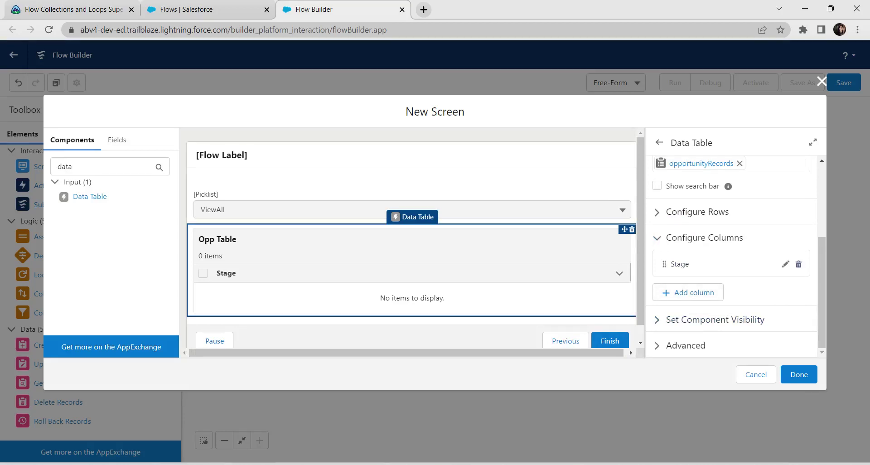
# Step: Change the first column's source field to Name
pyautogui.click(785, 264)
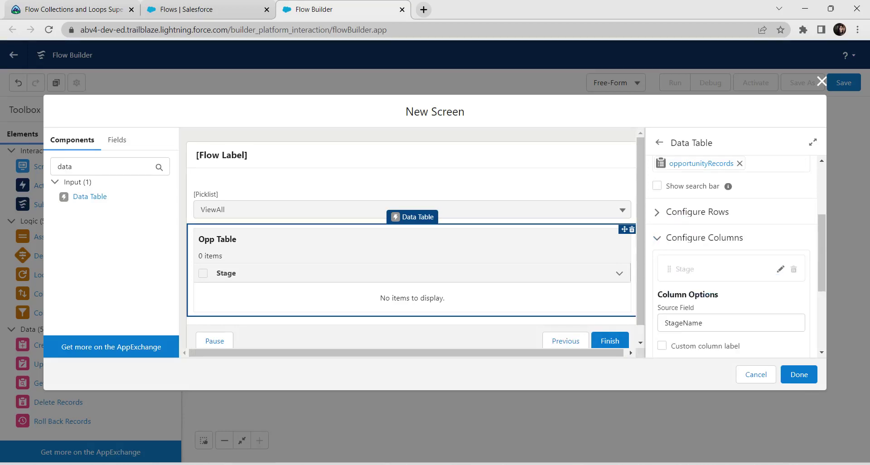
pyautogui.doubleClick(683, 323)
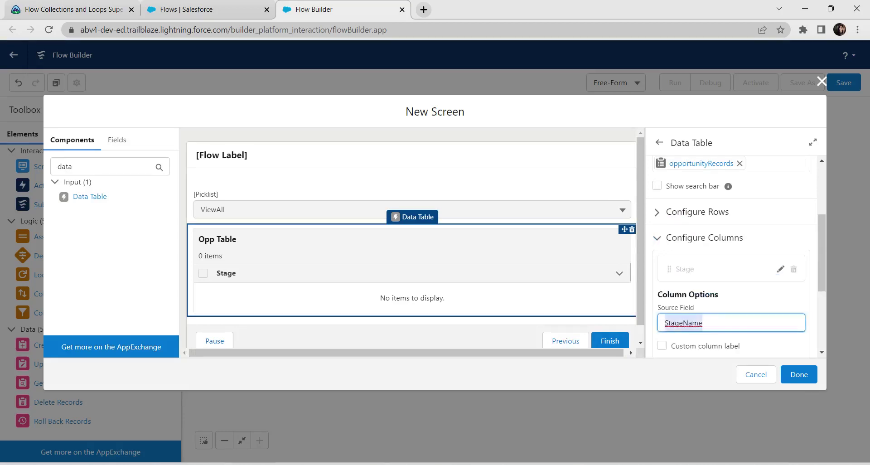
pyautogui.write('Name')
pyautogui.press('Down')
pyautogui.press('Return')
pyautogui.scroll(-3, 731, 254)
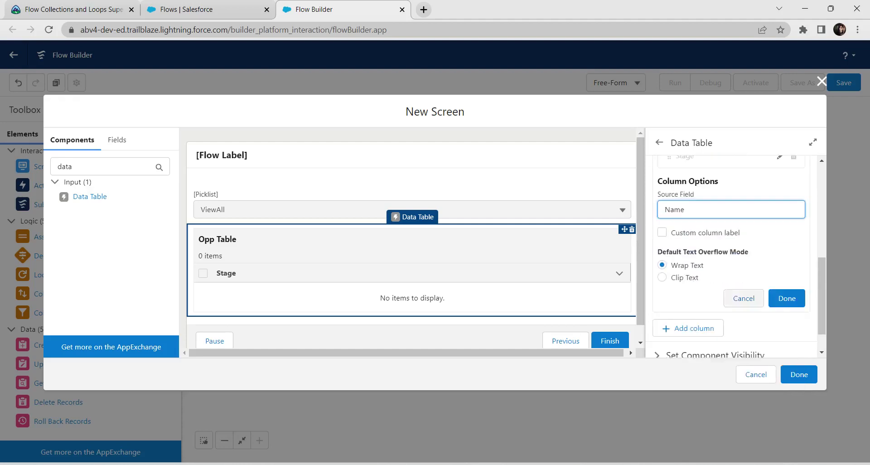
pyautogui.click(786, 298)
# Step: Add a second column to the data table with the source field StageName, copying the search term Stage from the Trailhead instructions
pyautogui.click(688, 292)
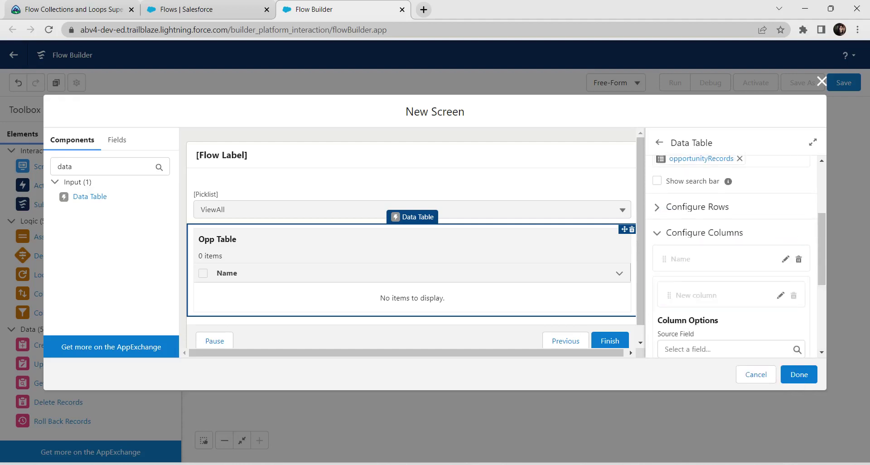
pyautogui.click(73, 9)
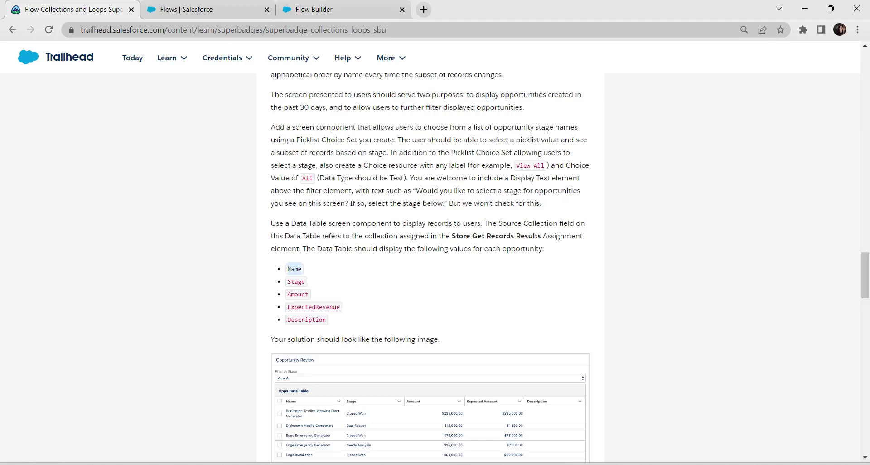
pyautogui.doubleClick(296, 282)
pyautogui.hotkey('ctrl', 'c')
pyautogui.hotkey('ctrl', '3')
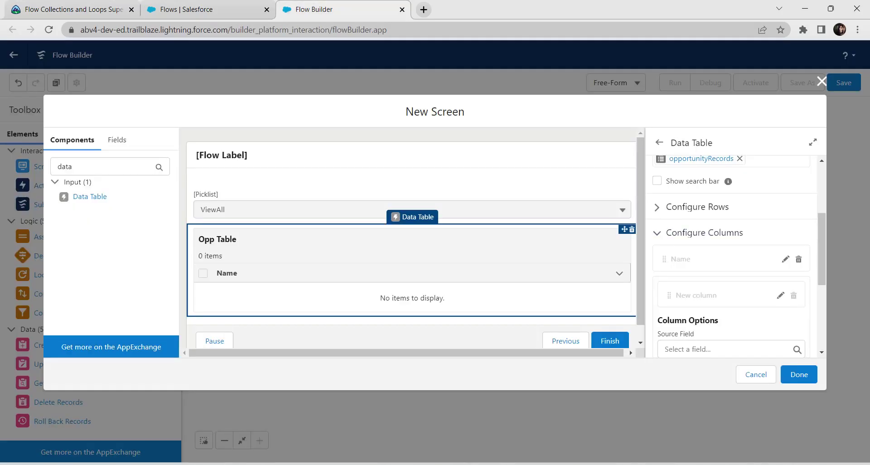
pyautogui.scroll(-3, 730, 254)
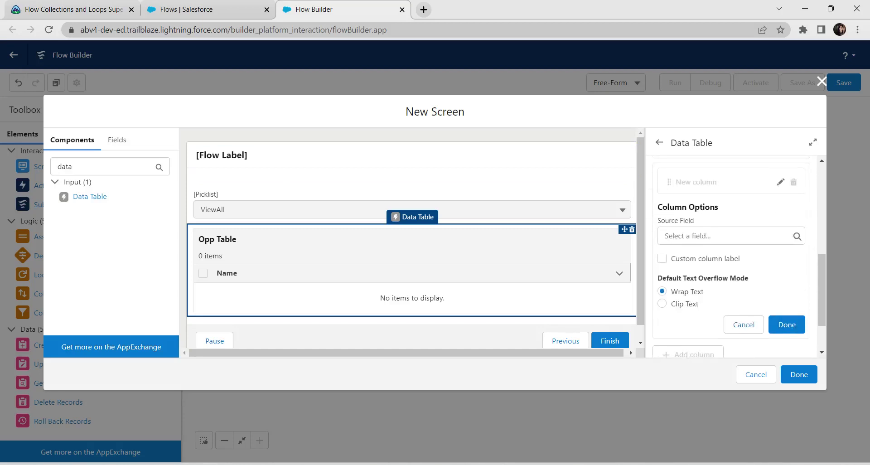
pyautogui.click(725, 236)
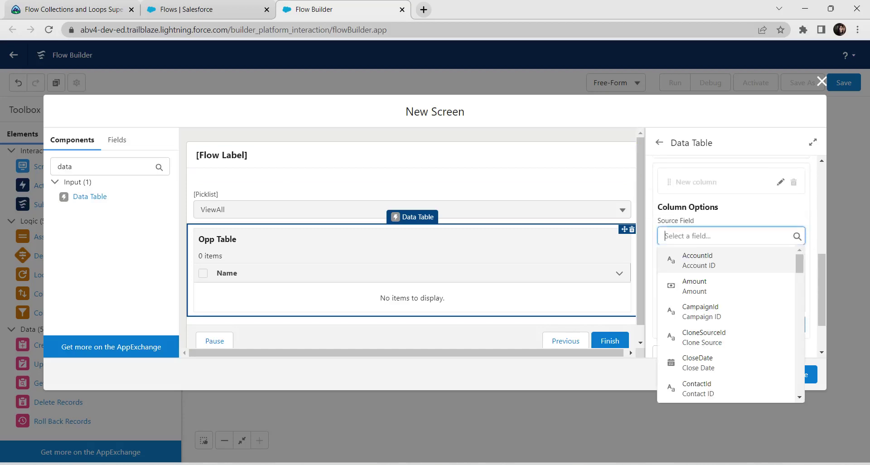
pyautogui.hotkey('ctrl', 'v')
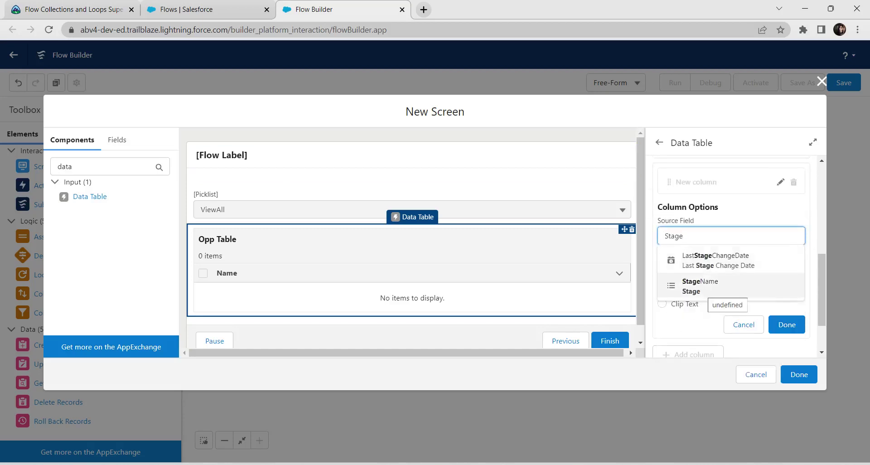
pyautogui.click(706, 287)
pyautogui.scroll(-1, 730, 253)
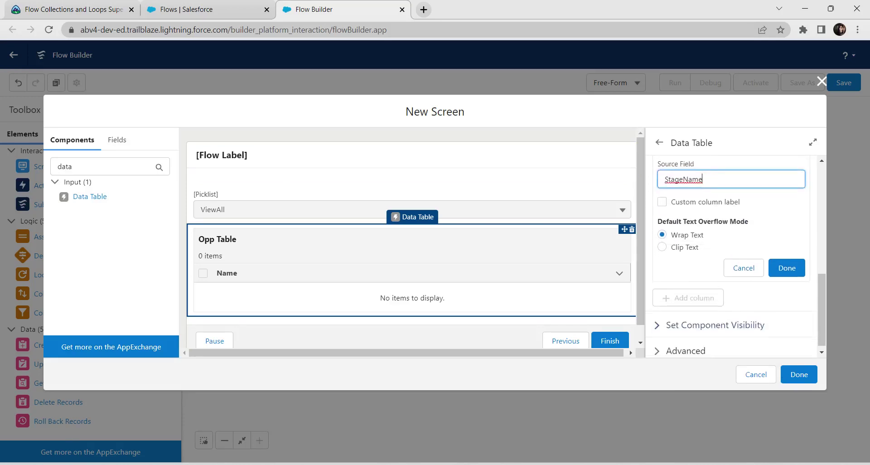
pyautogui.click(786, 268)
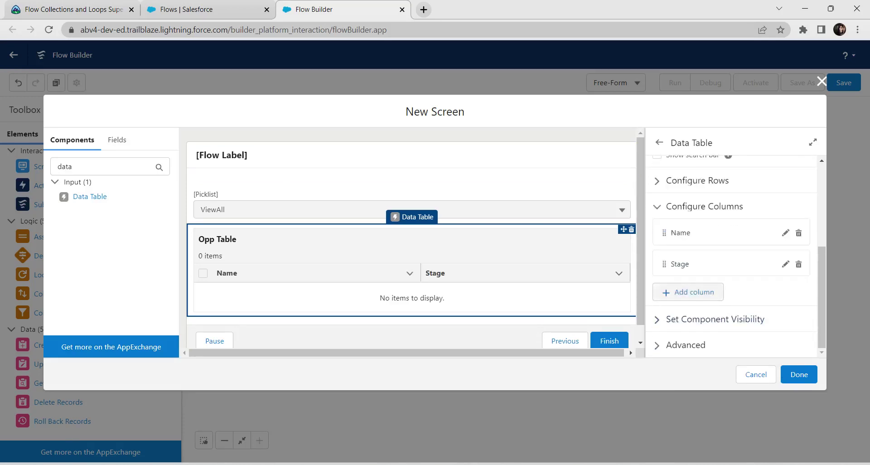
# Step: Add a third column to the data table with the source field Amount, copying the field name from the Trailhead instructions
pyautogui.click(693, 292)
pyautogui.click(73, 9)
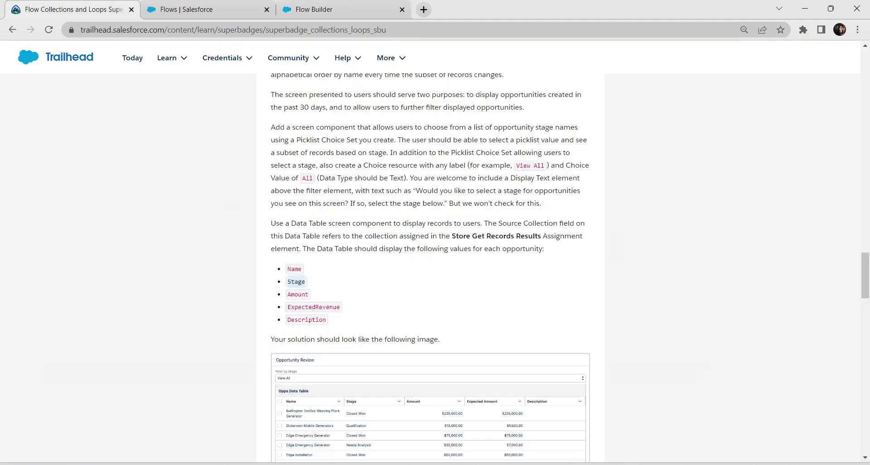
pyautogui.click(298, 294)
pyautogui.doubleClick(297, 294)
pyautogui.hotkey('ctrl', 'c')
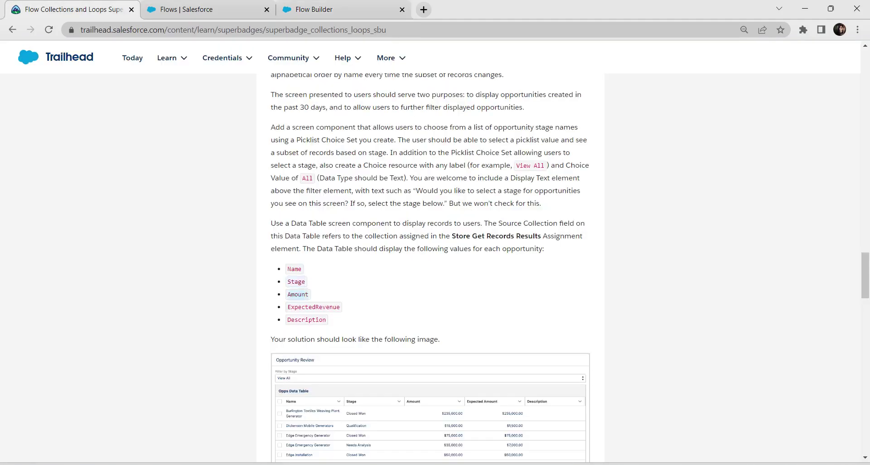
pyautogui.click(317, 9)
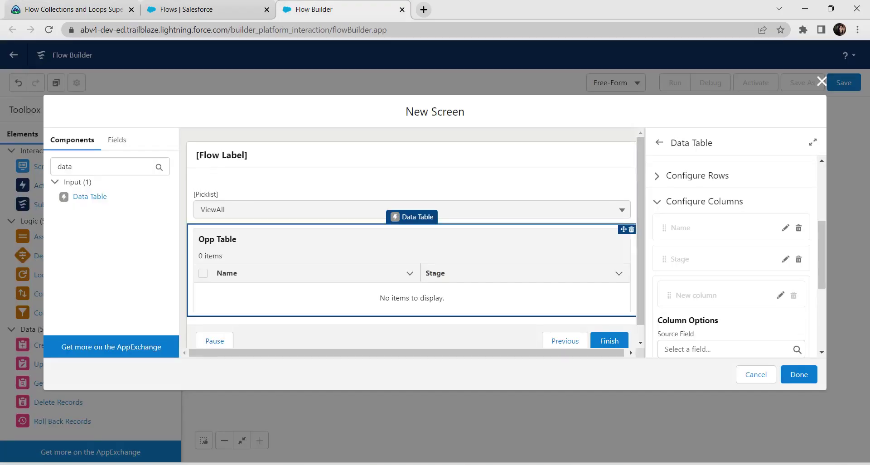
pyautogui.click(725, 349)
pyautogui.hotkey('ctrl', 'v')
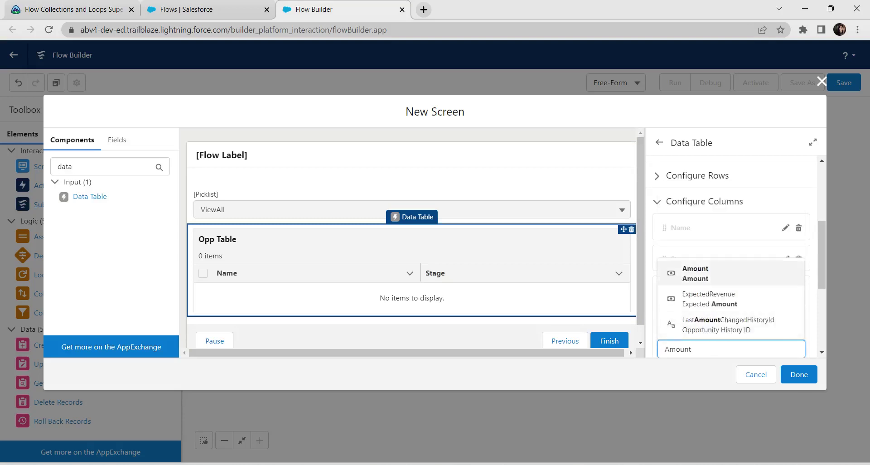
pyautogui.click(724, 273)
pyautogui.scroll(-2, 730, 273)
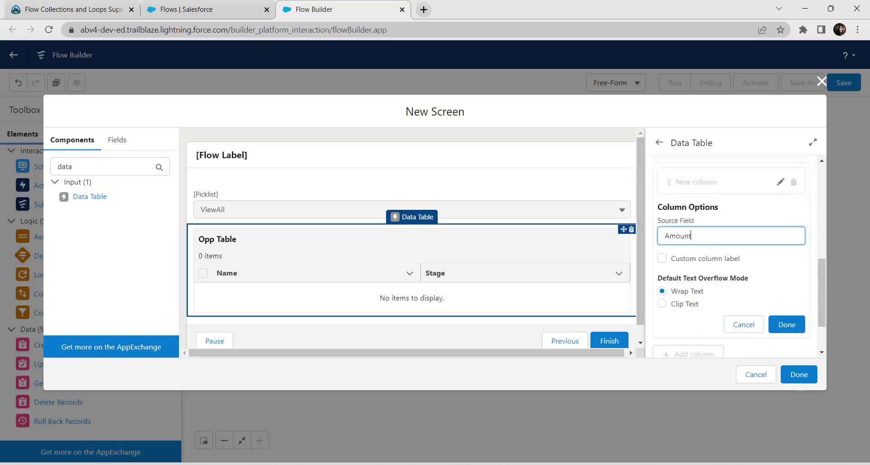
pyautogui.click(786, 324)
# Step: Add a fourth column to the data table with the source field ExpectedRevenue, copying the field name from the Trailhead instructions
pyautogui.click(687, 293)
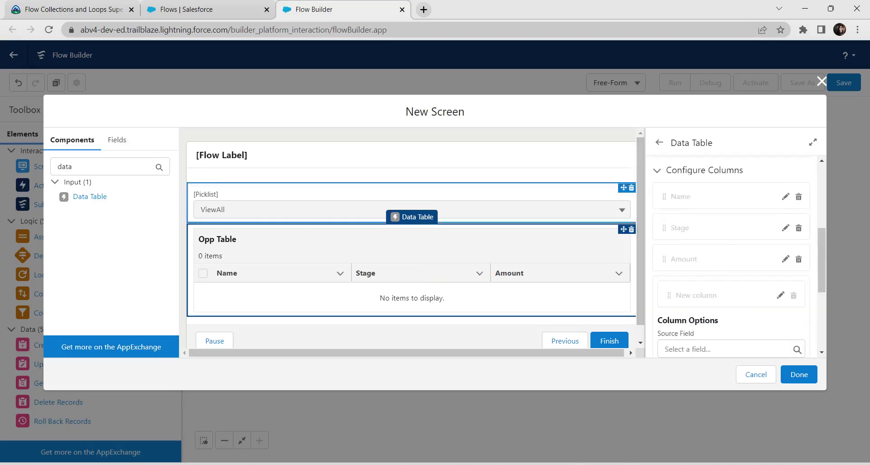
pyautogui.click(73, 10)
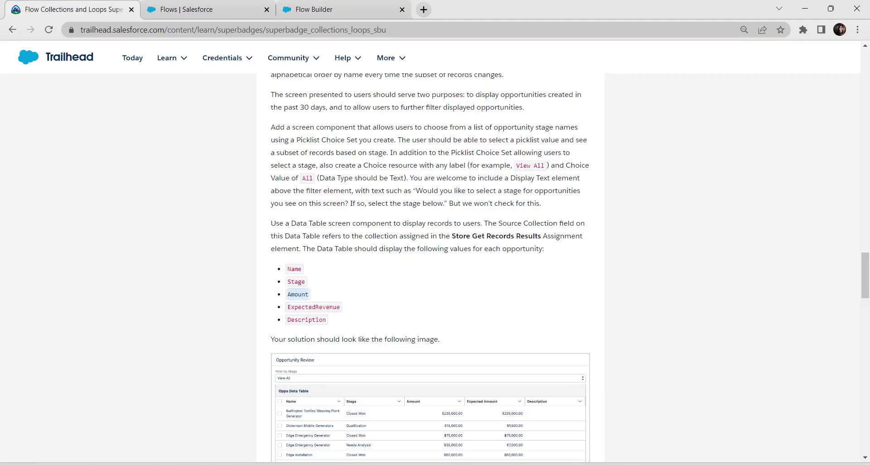
pyautogui.doubleClick(313, 307)
pyautogui.hotkey('ctrl', 'c')
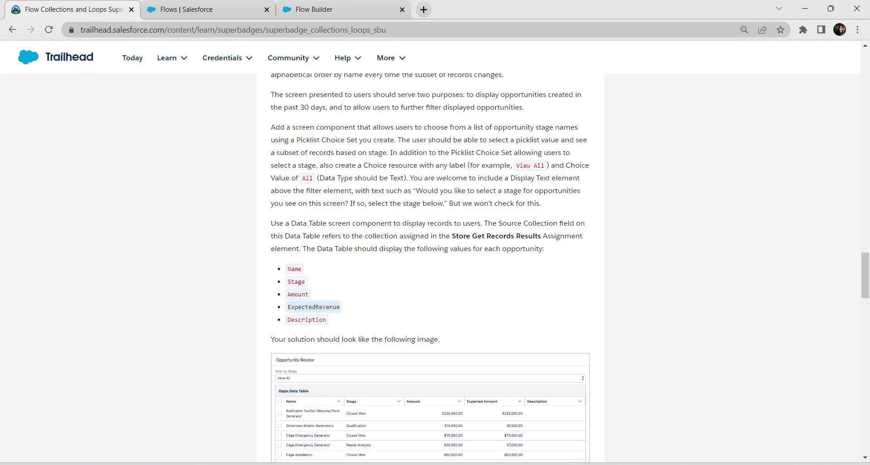
pyautogui.hotkey('ctrl', '3')
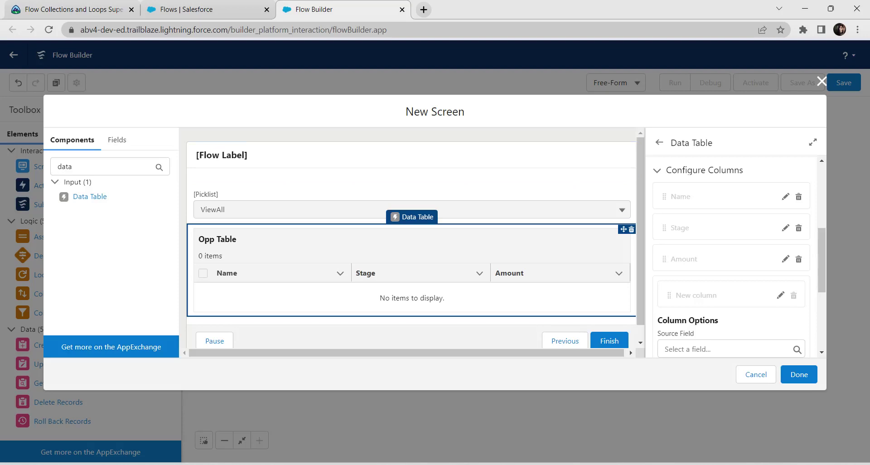
pyautogui.click(726, 349)
pyautogui.hotkey('ctrl', 'v')
pyautogui.click(725, 324)
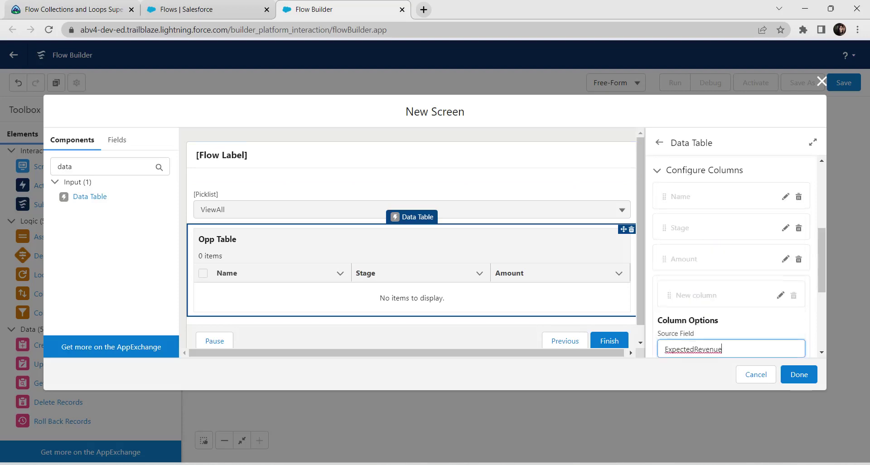
pyautogui.scroll(-4, 725, 272)
pyautogui.click(786, 260)
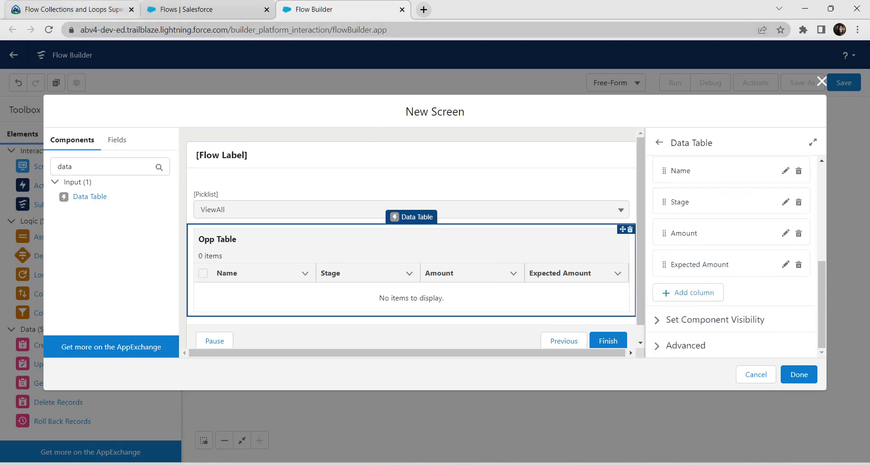
# Step: Add a fifth data table column with the source field Description, copied from the Trailhead instructions, and finish the screen element
pyautogui.hotkey('ctrl', '1')
pyautogui.doubleClick(307, 320)
pyautogui.hotkey('ctrl', 'c')
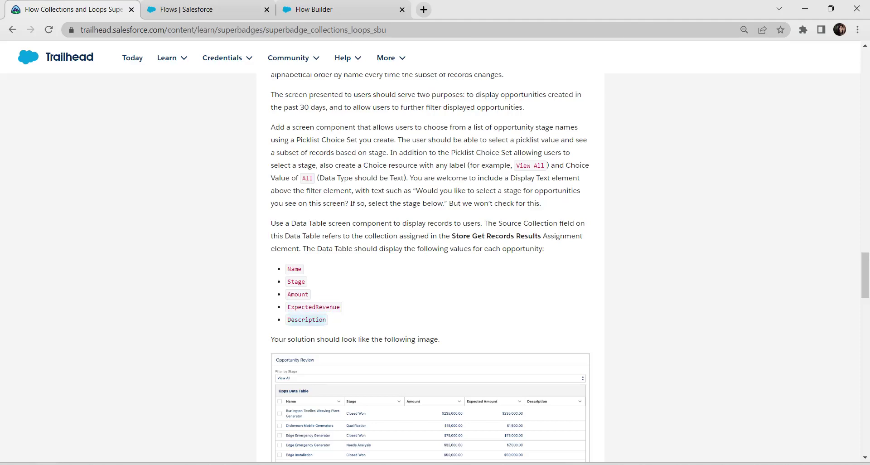
pyautogui.hotkey('ctrl', '3')
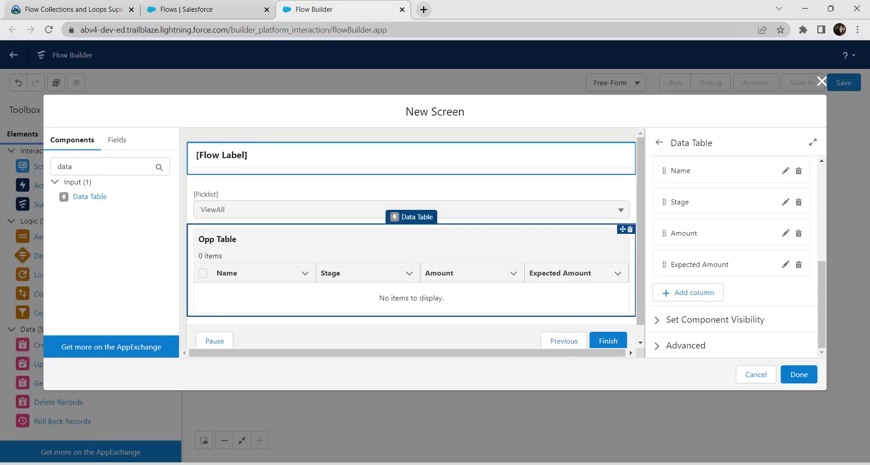
pyautogui.click(687, 292)
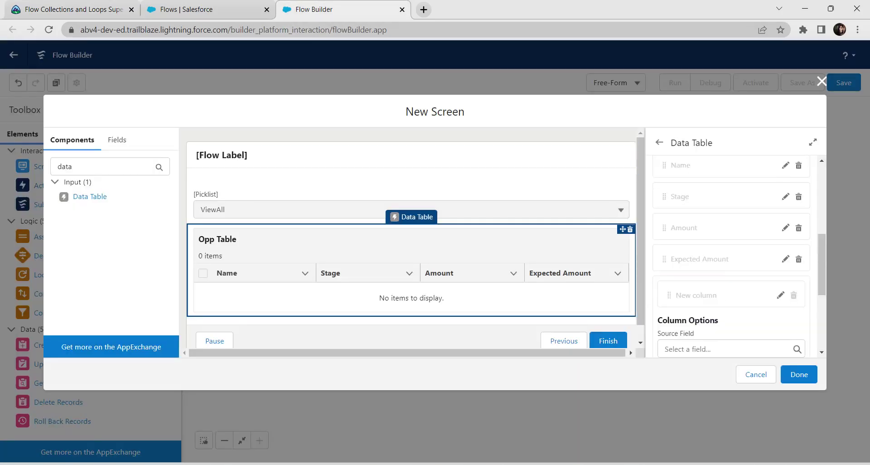
pyautogui.click(730, 236)
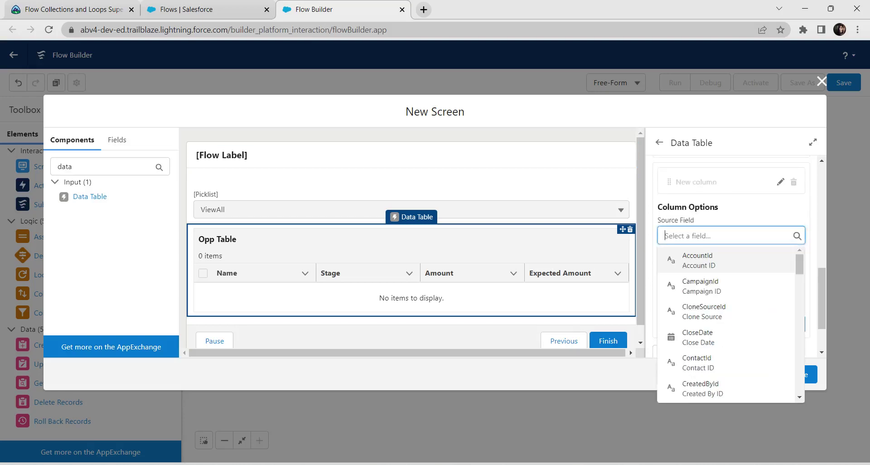
pyautogui.hotkey('ctrl', 'v')
pyautogui.click(700, 260)
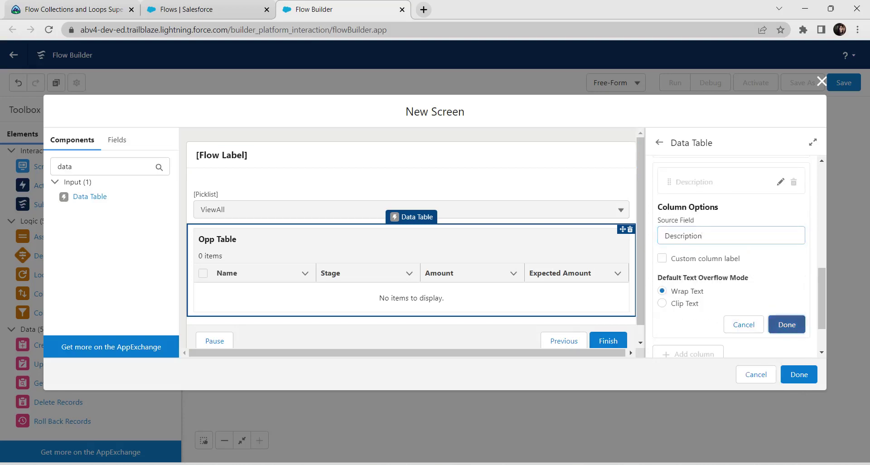
pyautogui.click(786, 324)
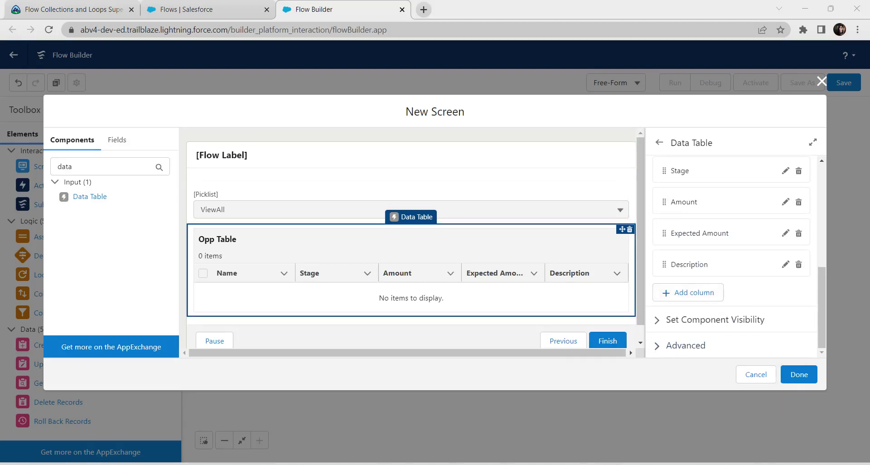
pyautogui.click(798, 374)
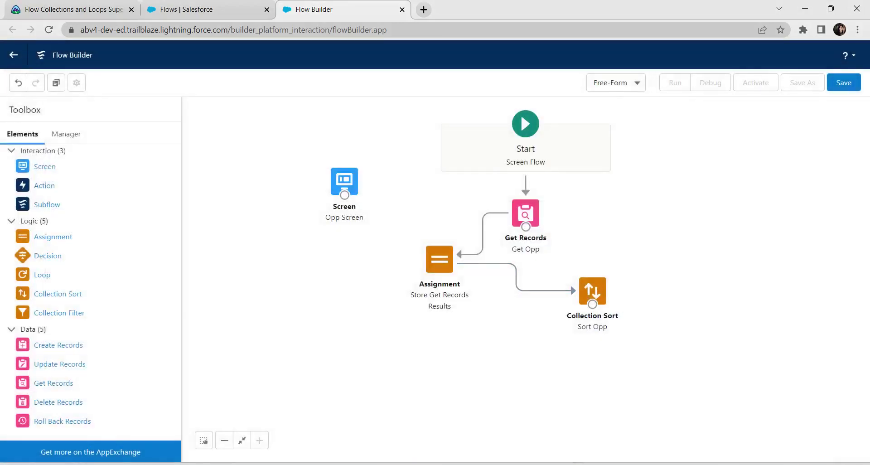
# Step: Place the Opp Screen element beside the Sort Opp element and connect Sort Opp to it
pyautogui.moveTo(344, 181); pyautogui.dragTo(699, 279)
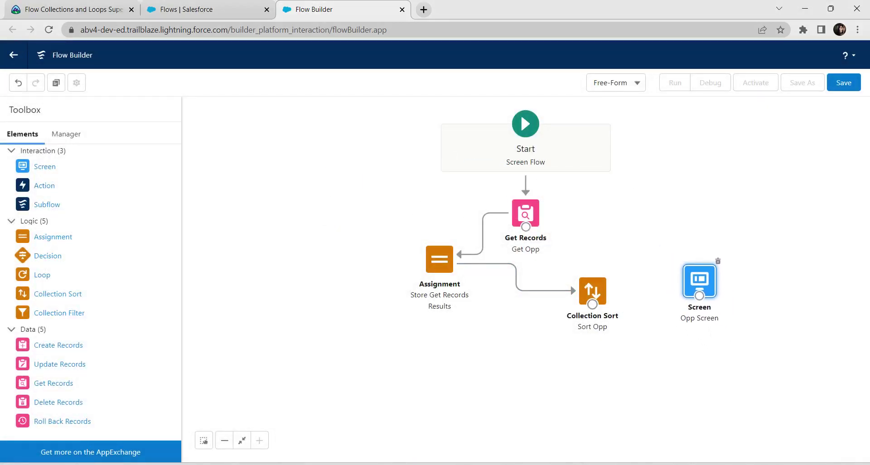
pyautogui.moveTo(592, 304); pyautogui.dragTo(695, 289)
pyautogui.click(609, 463)
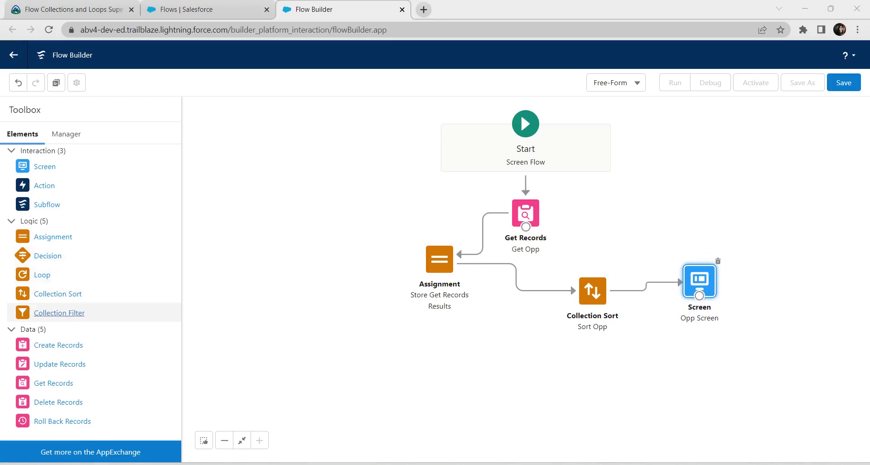
# Step: Add a Collection Filter element labelled Filter for StageName, copied from the Trailhead instructions, with opportunityRecords as its source collection
pyautogui.moveTo(59, 312); pyautogui.dragTo(610, 200)
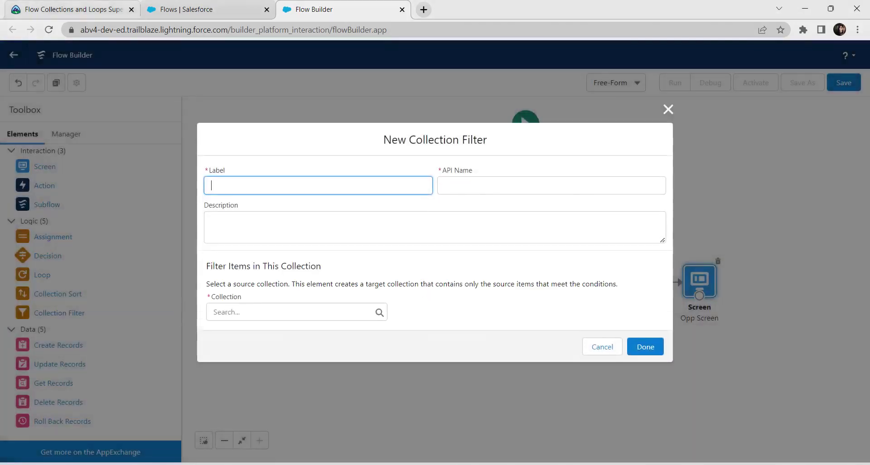
pyautogui.click(96, 9)
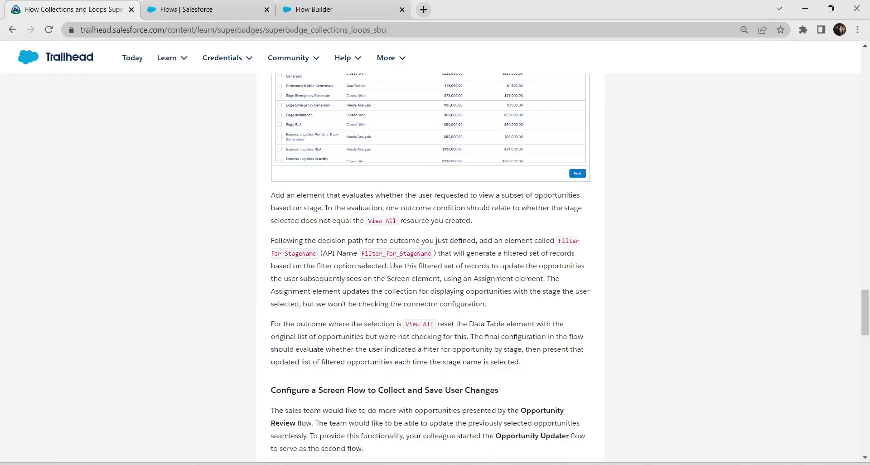
pyautogui.moveTo(557, 241); pyautogui.dragTo(316, 254)
pyautogui.hotkey('ctrl', 'c')
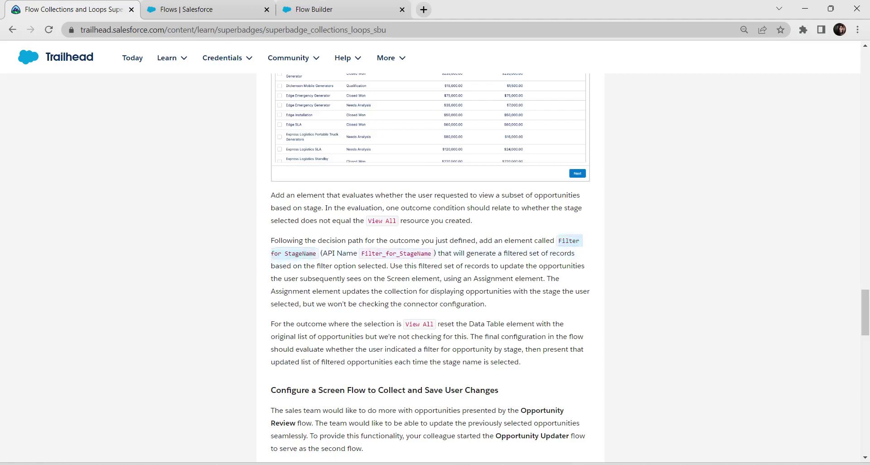
pyautogui.hotkey('ctrl', '3')
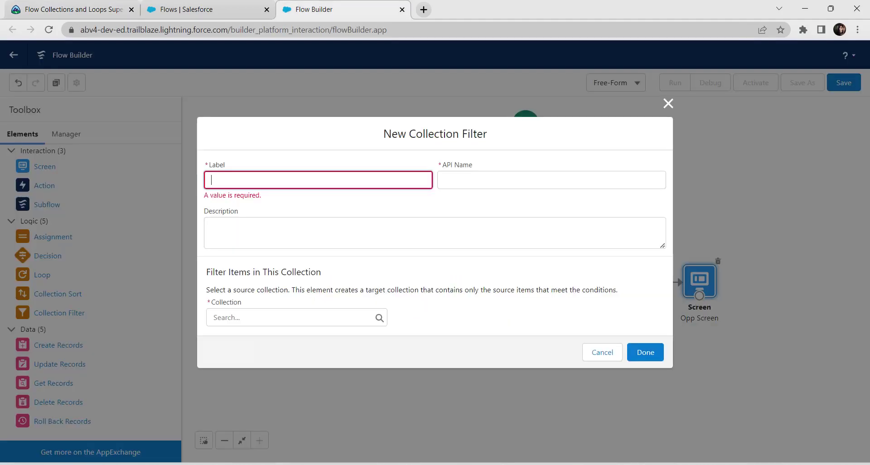
pyautogui.hotkey('ctrl', 'v')
pyautogui.press('Tab')
pyautogui.press('Tab')
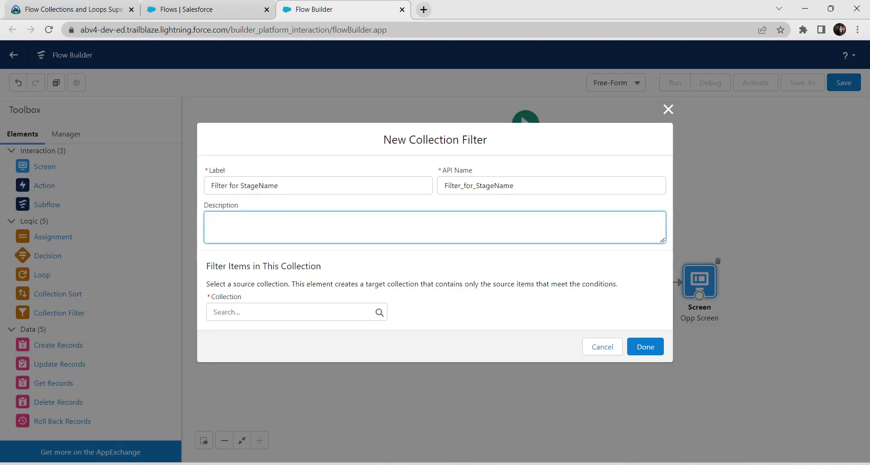
pyautogui.click(292, 312)
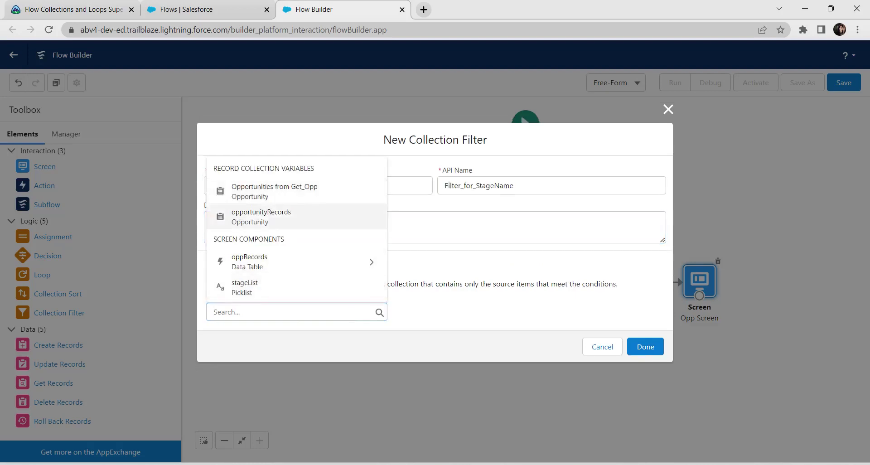
pyautogui.click(272, 217)
# Step: Set the filter condition to StageName Equals the stageList picklist and finish the Collection Filter
pyautogui.scroll(-1, 435, 226)
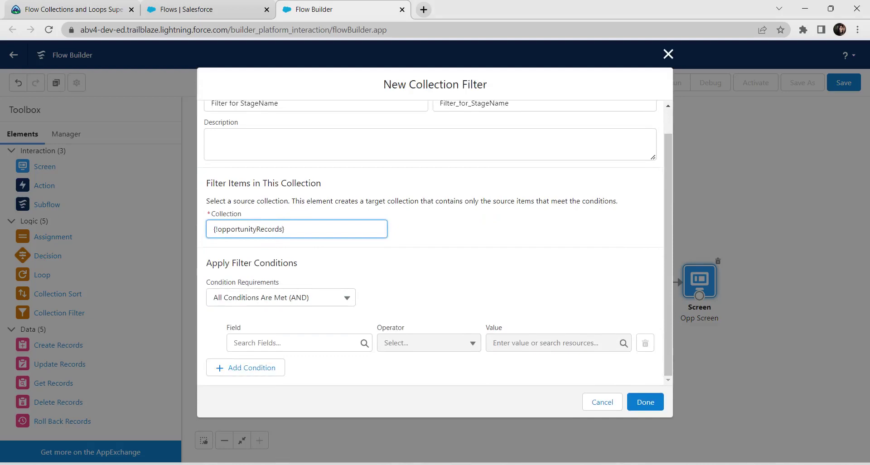
pyautogui.click(294, 343)
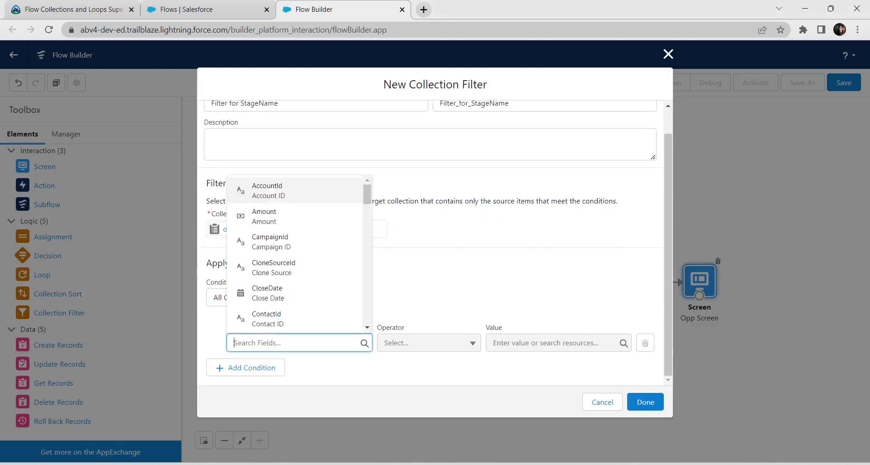
pyautogui.write('sta')
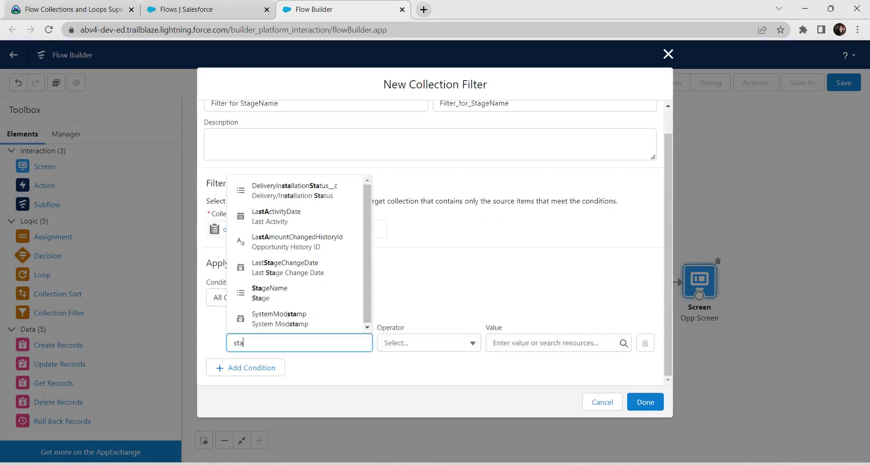
pyautogui.click(270, 292)
pyautogui.click(425, 342)
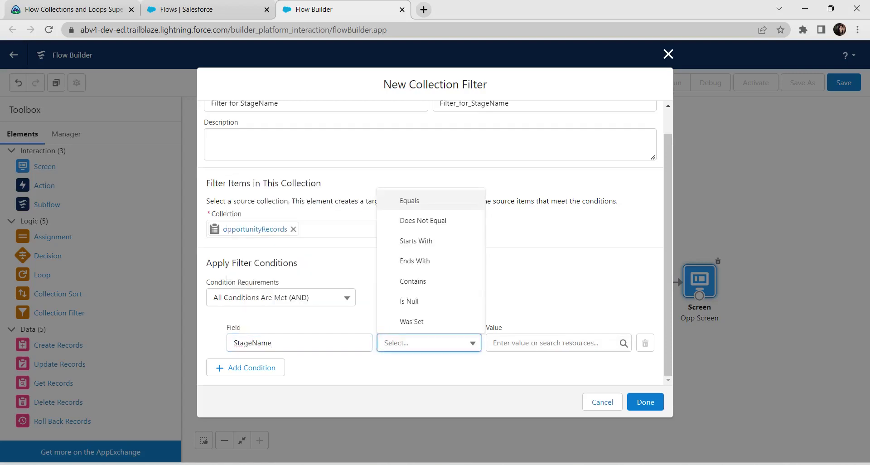
pyautogui.click(409, 200)
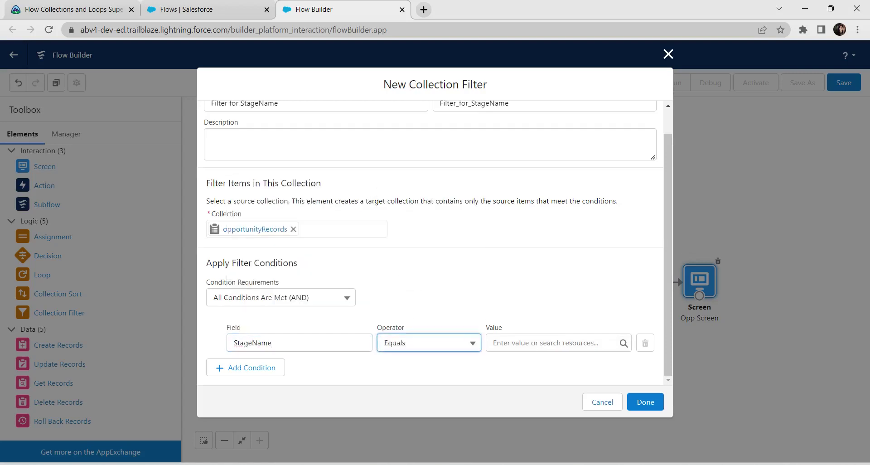
pyautogui.click(546, 342)
pyautogui.write('stag')
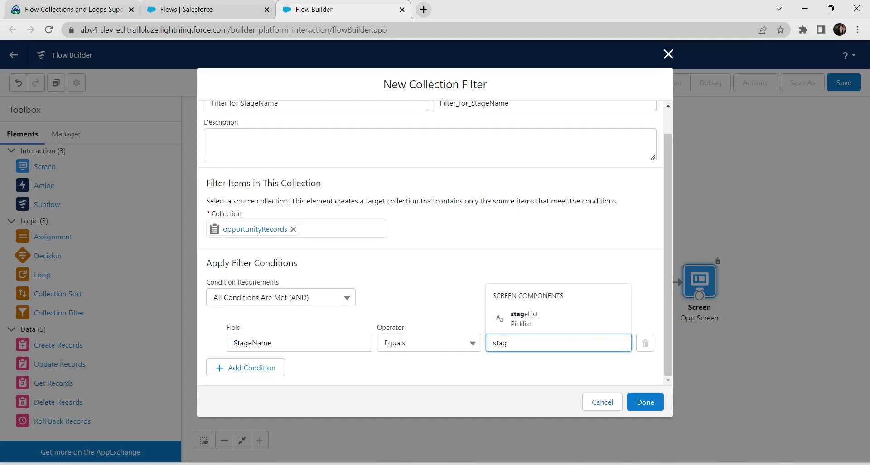
pyautogui.press('Down')
pyautogui.press('Return')
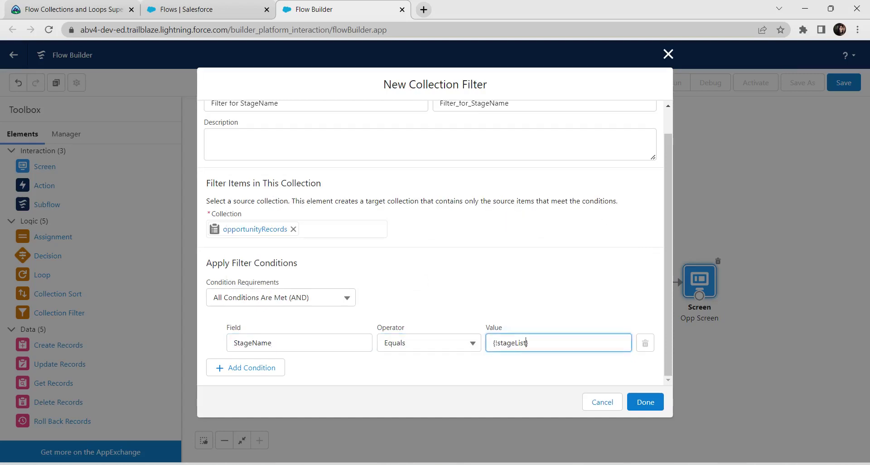
pyautogui.click(645, 402)
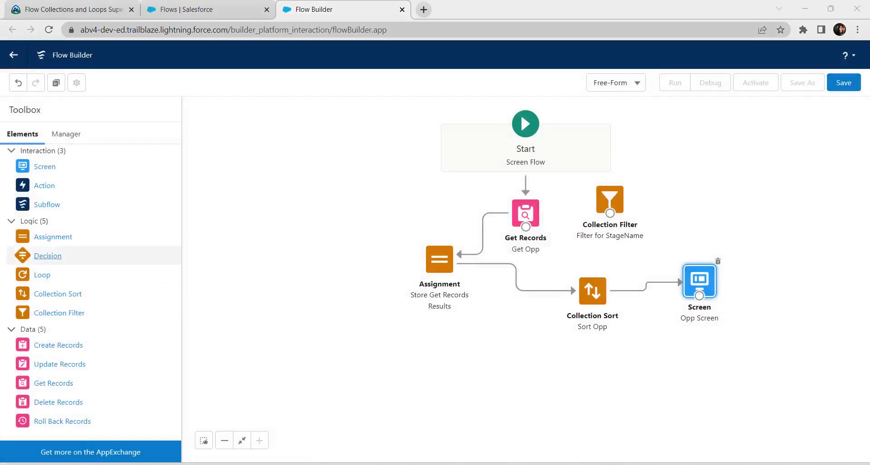
# Step: Add an Assignment element above the Opp Screen element and label it updatedOpp
pyautogui.moveTo(53, 237); pyautogui.dragTo(710, 223)
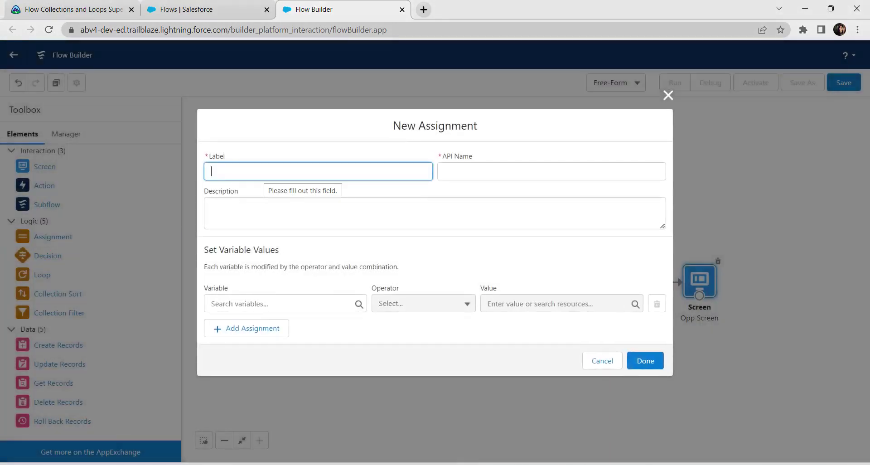
pyautogui.write('update')
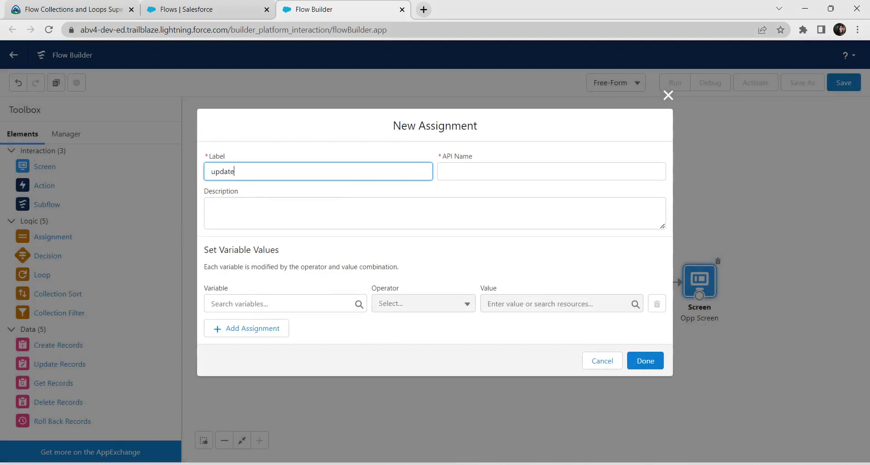
pyautogui.write('edOpp')
pyautogui.press('BackSpace')
pyautogui.press('Tab')
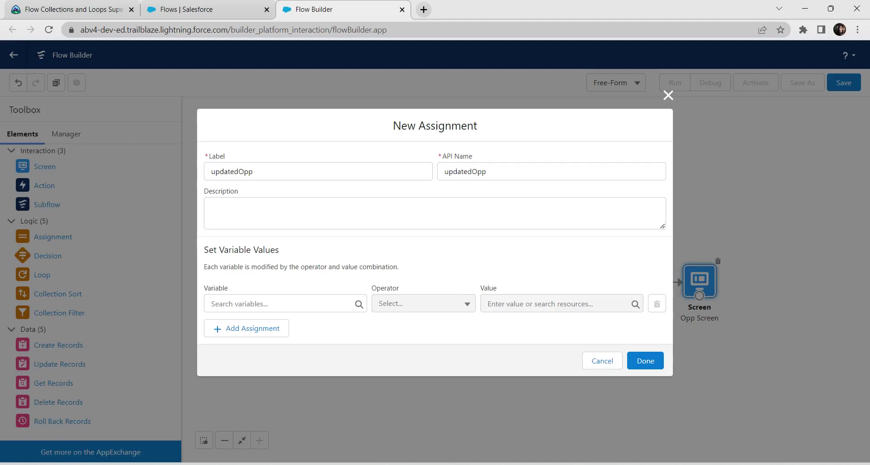
# Step: Set the updatedOpp assignment's variable to the opportunityRecords collection with the Equals operator
pyautogui.click(284, 303)
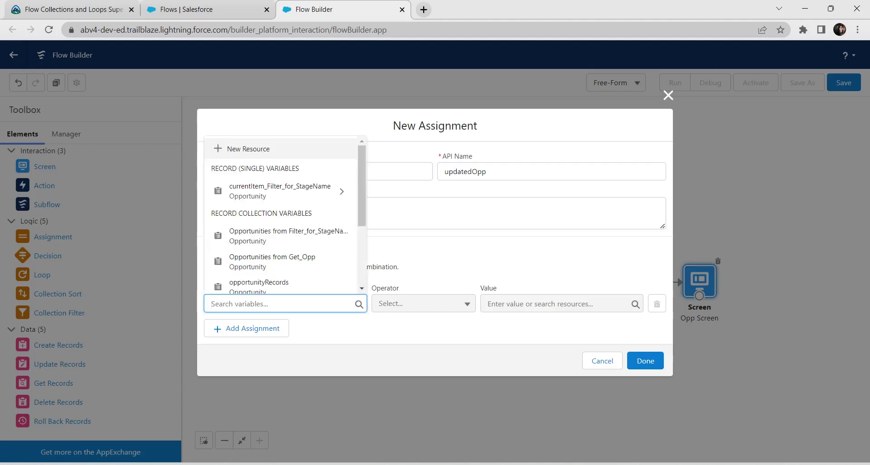
pyautogui.click(258, 283)
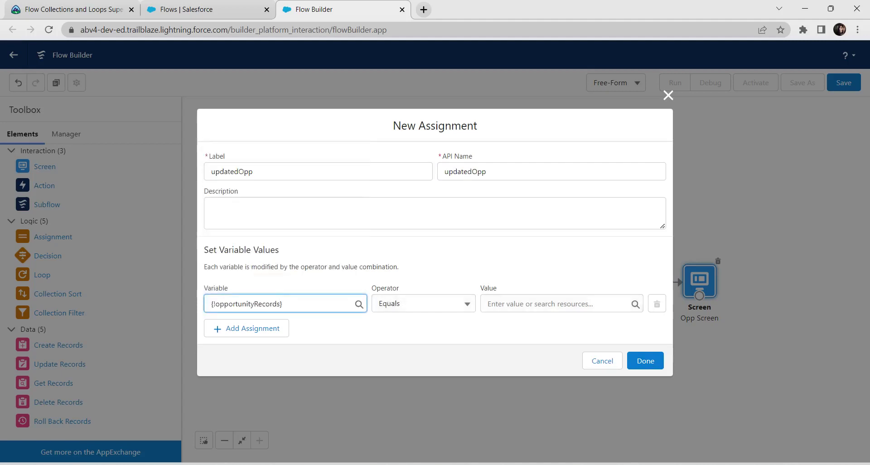
pyautogui.click(423, 304)
pyautogui.click(534, 267)
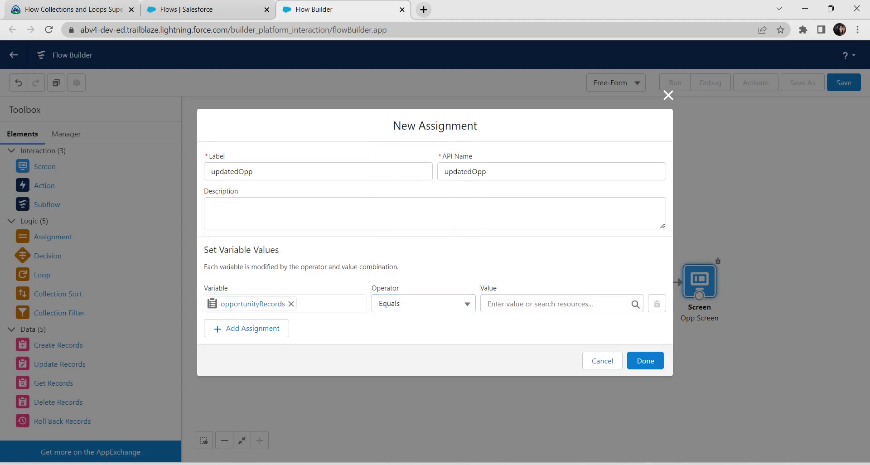
pyautogui.click(552, 303)
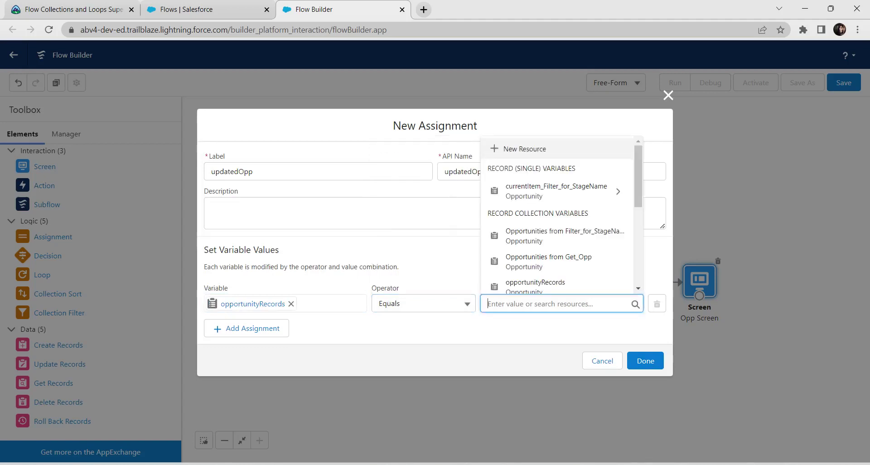
pyautogui.write('fi')
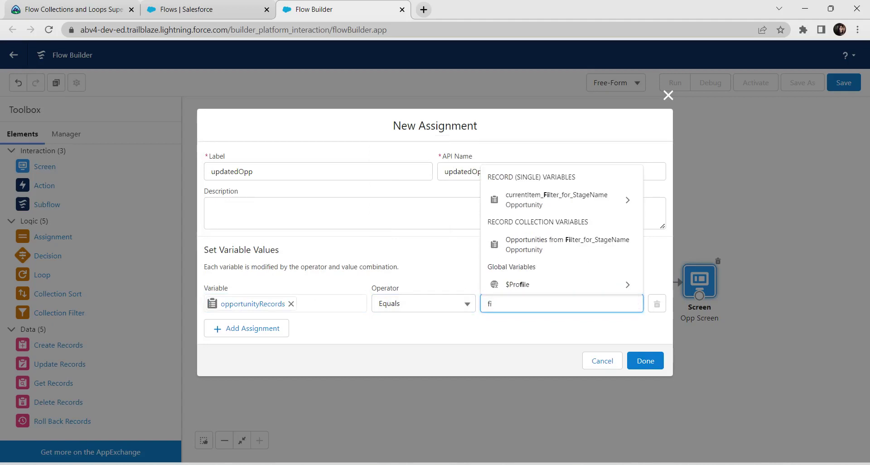
pyautogui.press('Down')
pyautogui.click(545, 201)
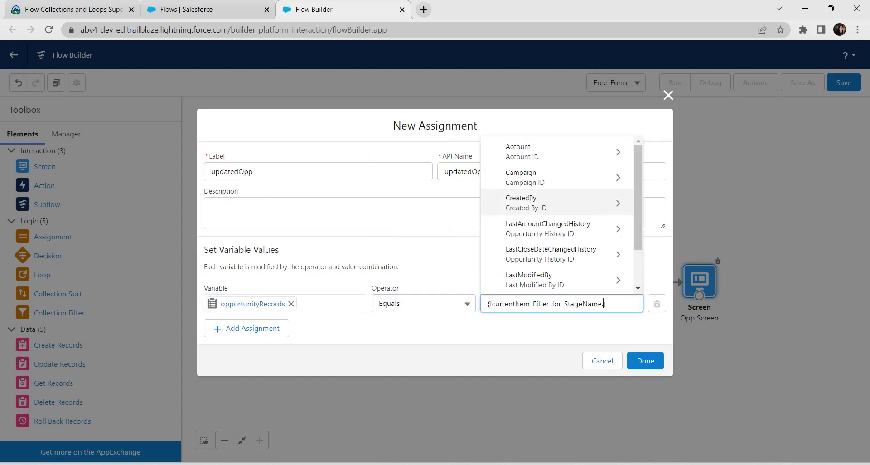
pyautogui.click(446, 256)
pyautogui.moveTo(611, 293); pyautogui.dragTo(484, 293)
pyautogui.press('BackSpace')
# Step: Set the assignment's value to the Opportunities from Filter_for_StageName collection and finish the updatedOpp Assignment
pyautogui.press('Down')
pyautogui.press('Down')
pyautogui.press('Down')
pyautogui.press('Down')
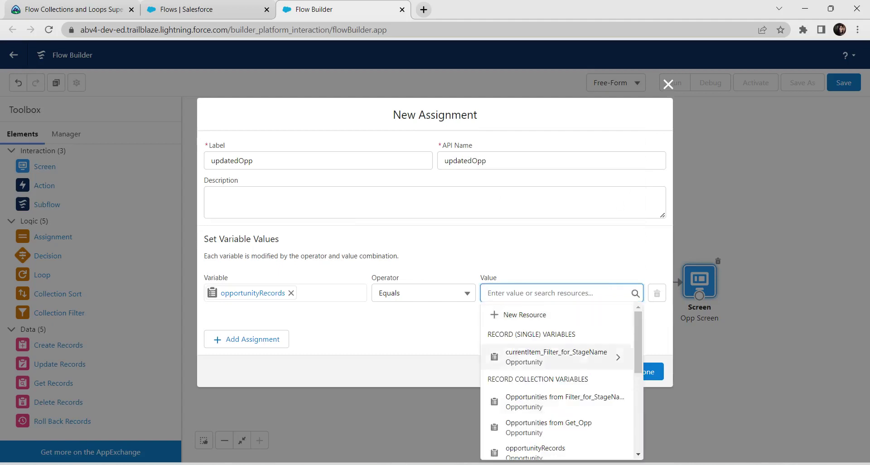
pyautogui.press('Down')
pyautogui.press('Down')
pyautogui.press('Down')
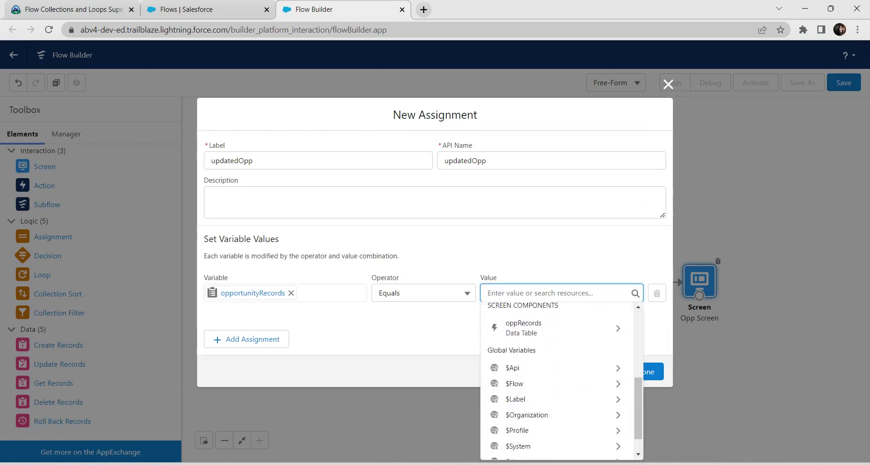
pyautogui.scroll(2, 561, 382)
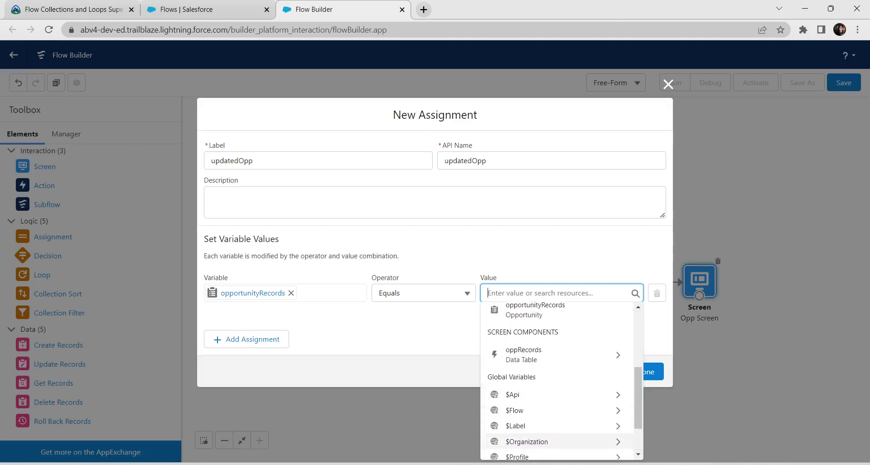
pyautogui.press('Up')
pyautogui.press('Up')
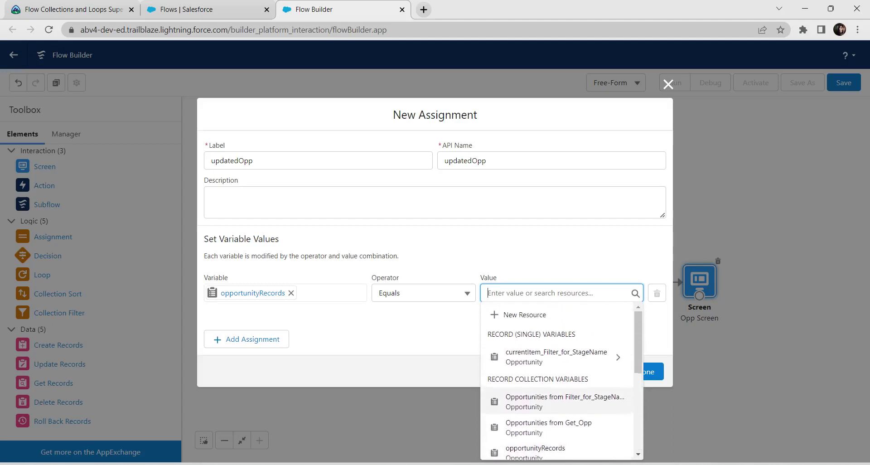
pyautogui.press('Down')
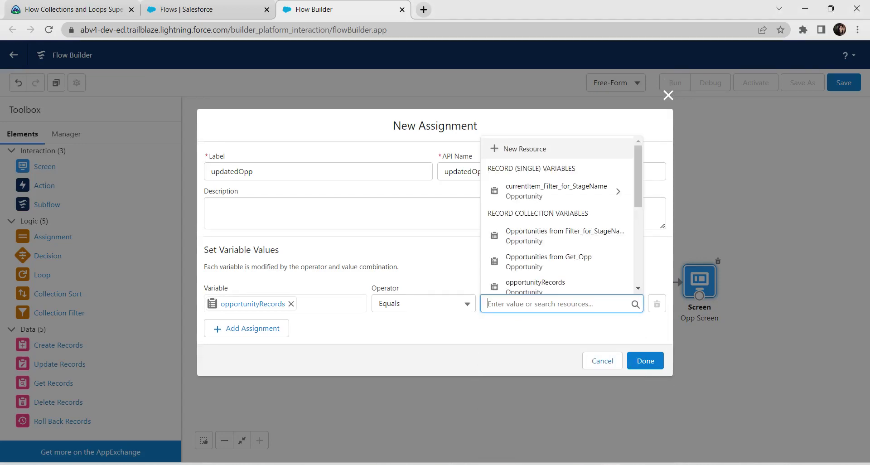
pyautogui.write('filter')
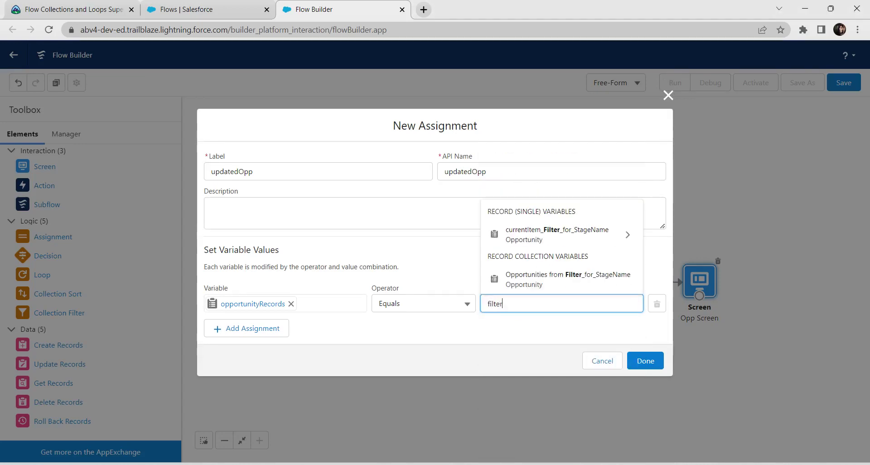
pyautogui.press('Down')
pyautogui.press('Down')
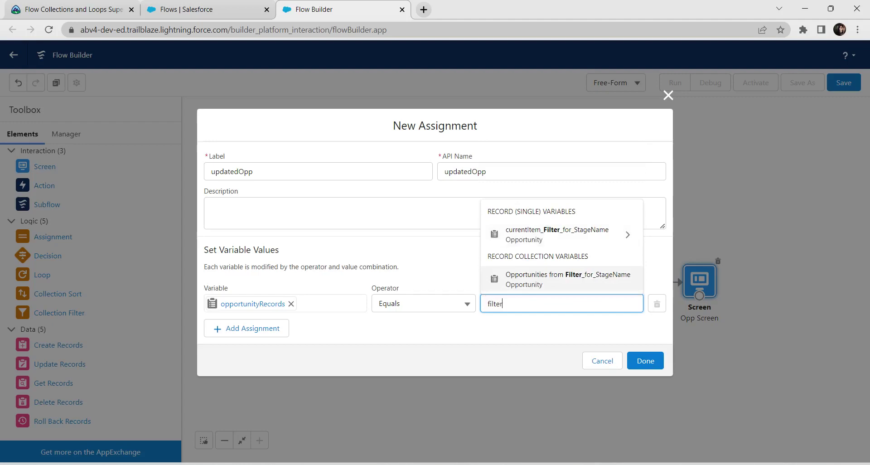
pyautogui.press('Return')
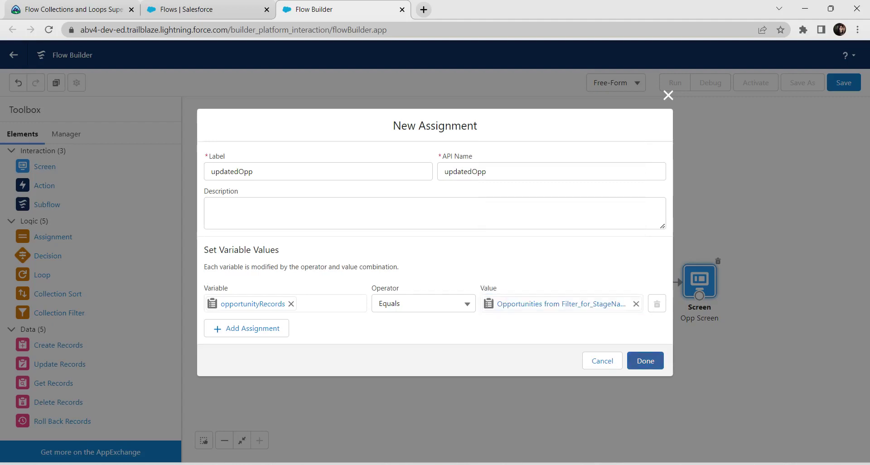
pyautogui.click(645, 360)
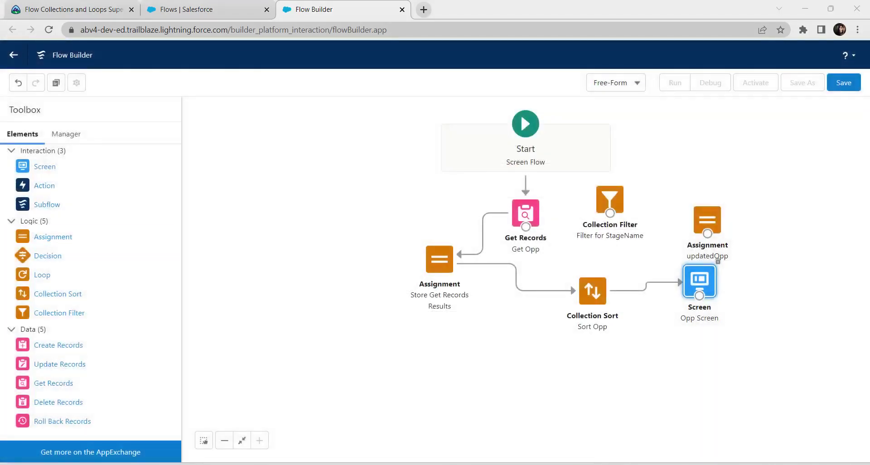
# Step: Space out the Filter for StageName and updatedOpp elements above Opp Screen, and connect the filter through updatedOpp to Opp Screen
pyautogui.moveTo(610, 200); pyautogui.dragTo(839, 154)
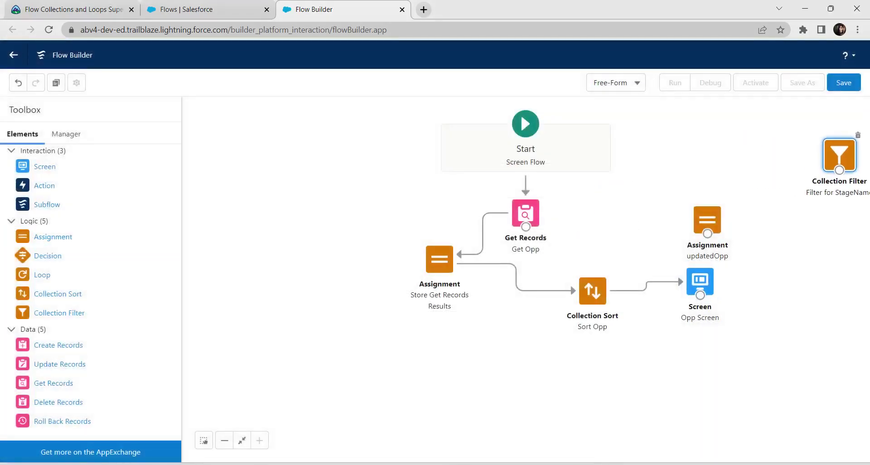
pyautogui.moveTo(707, 219); pyautogui.dragTo(713, 168)
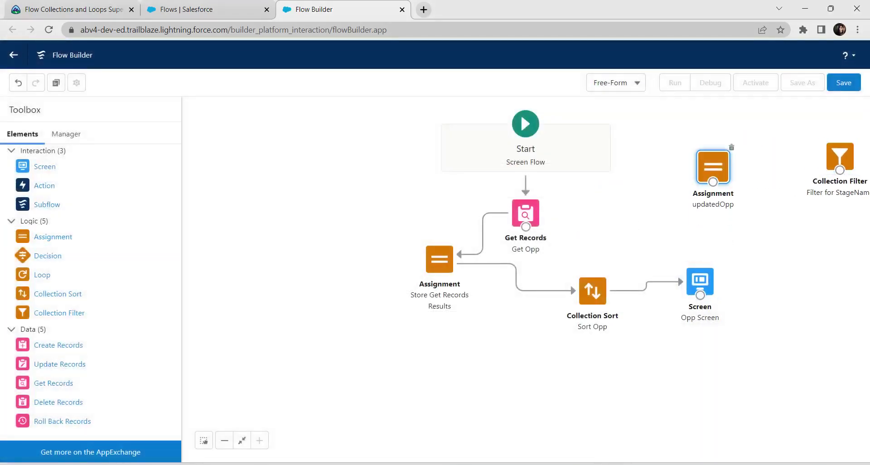
pyautogui.moveTo(839, 170); pyautogui.dragTo(704, 297)
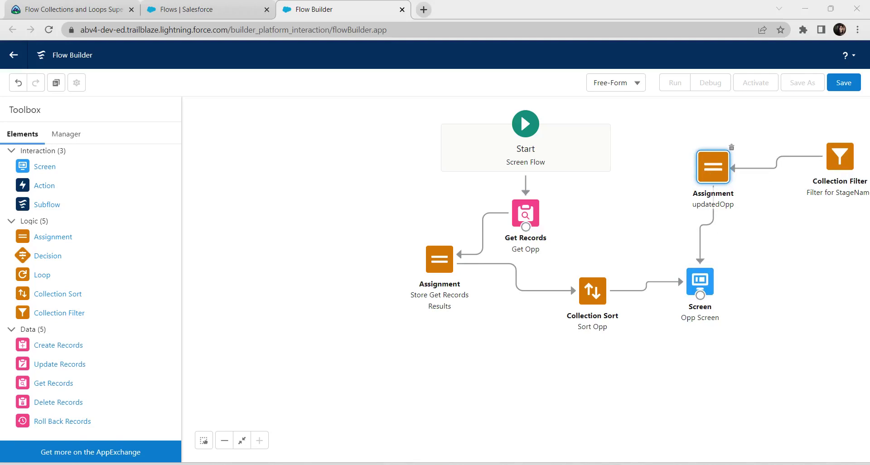
# Step: Add a Decision element below the Opp Screen element and label it isViewAll?
pyautogui.moveTo(22, 256); pyautogui.dragTo(657, 359)
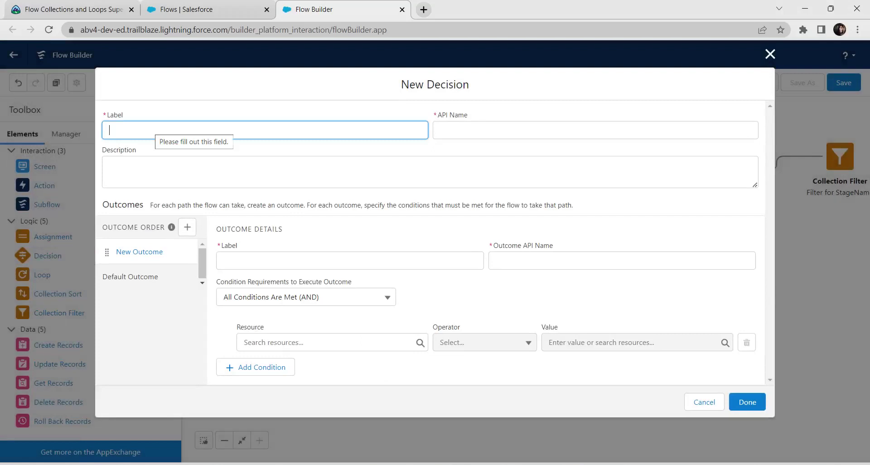
pyautogui.write('isvi')
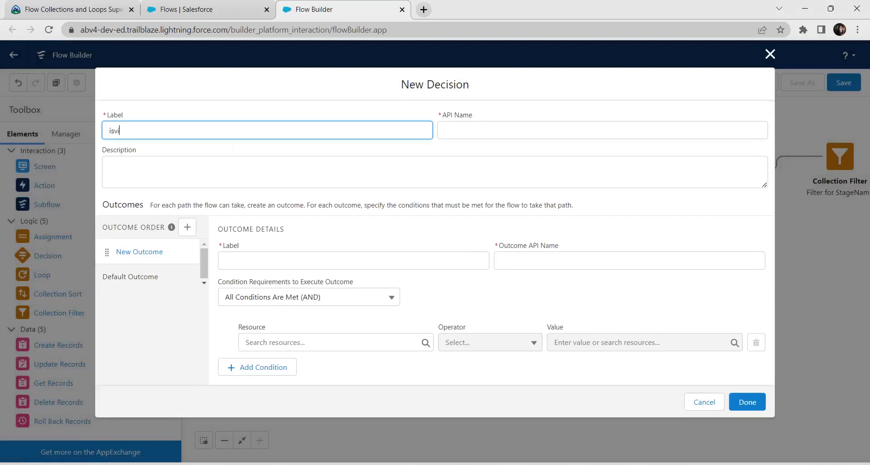
pyautogui.write('ewAll?')
pyautogui.click(117, 131)
pyautogui.press('BackSpace')
pyautogui.write('V')
pyautogui.hotkey('alt', 'Tab')
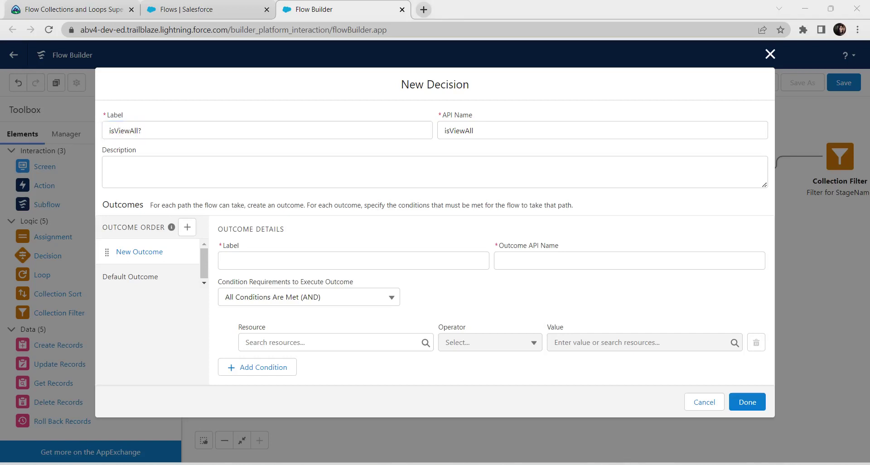
# Step: Label the decision's first outcome Yes and set its condition to the stageList picklist Equals the ViewAll choice
pyautogui.click(271, 260)
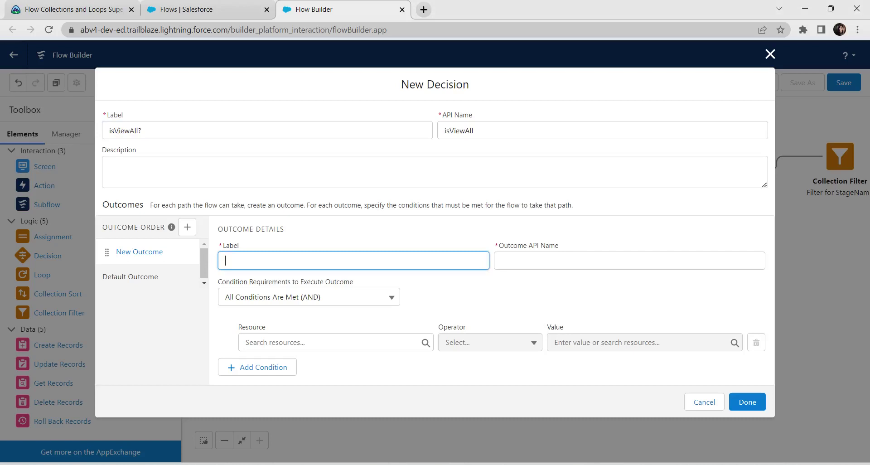
pyautogui.write('Yes')
pyautogui.press('Tab')
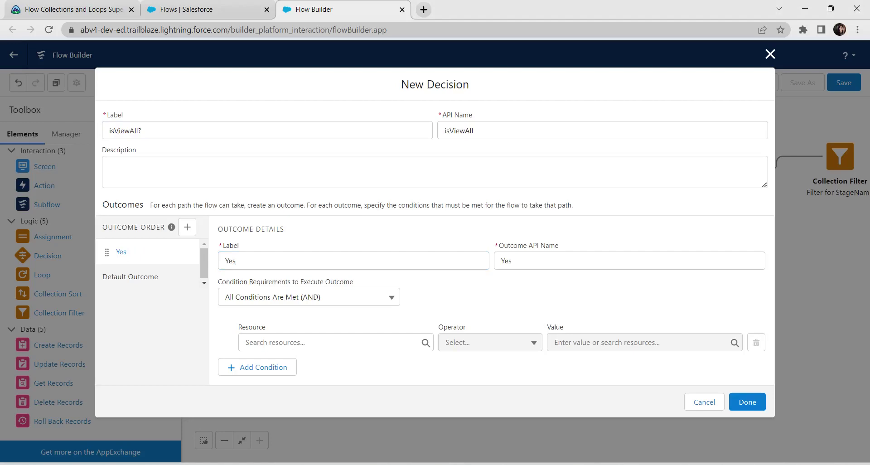
pyautogui.click(317, 342)
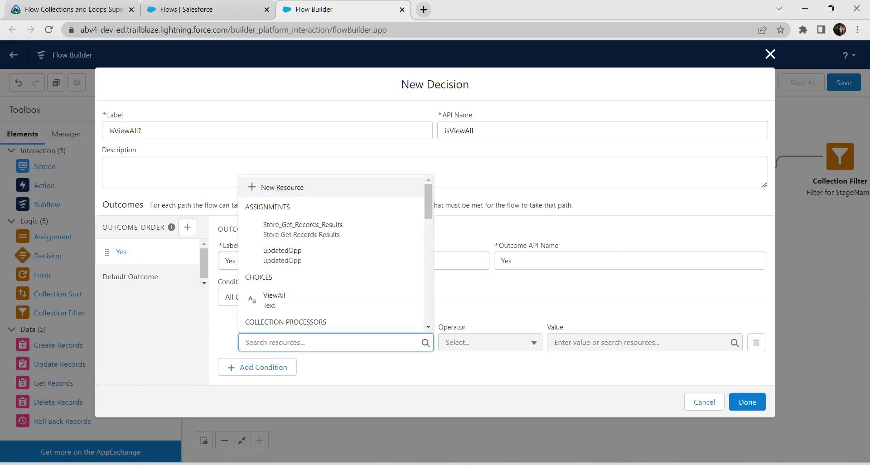
pyautogui.write('sta')
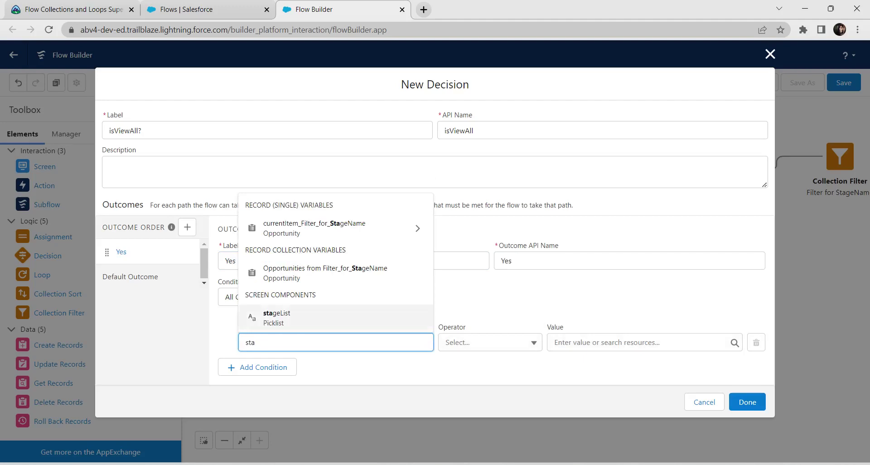
pyautogui.click(280, 316)
pyautogui.press('Left')
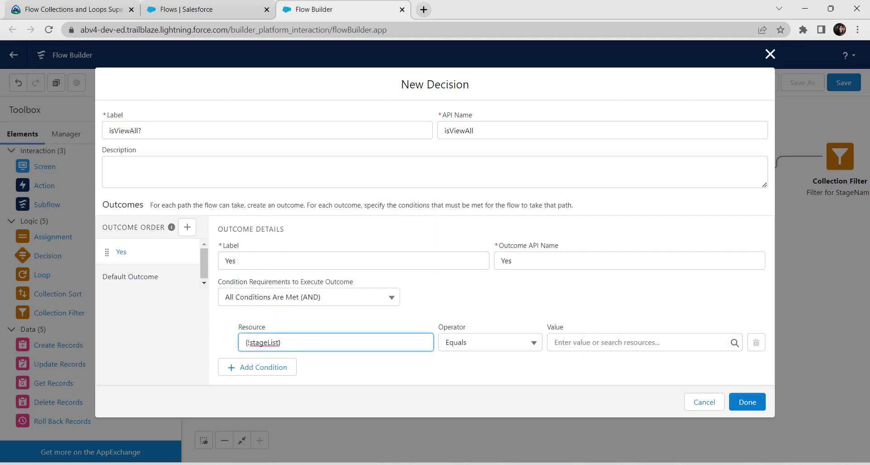
pyautogui.click(556, 342)
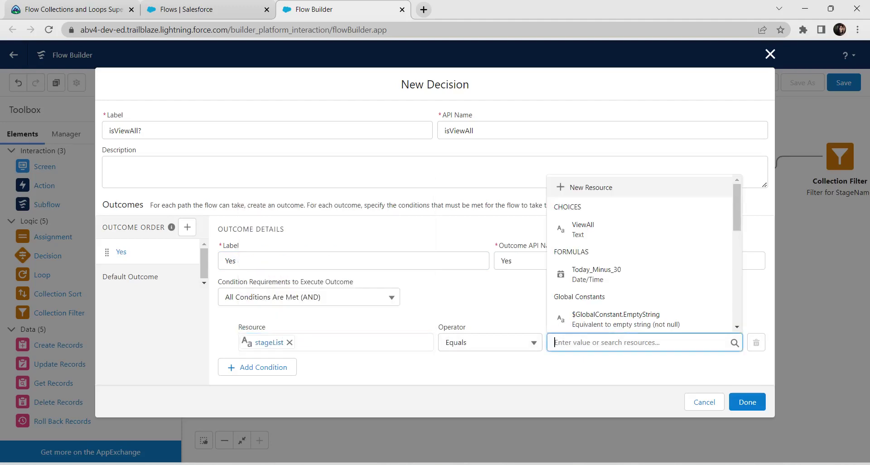
pyautogui.write('vi')
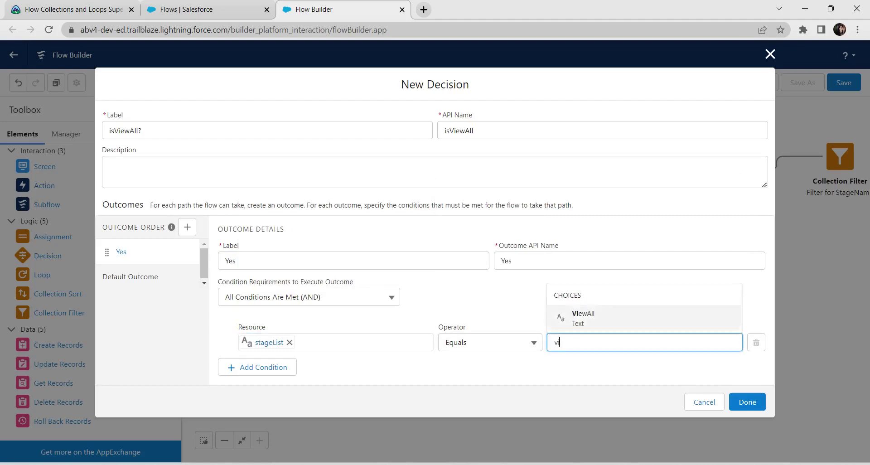
pyautogui.click(583, 317)
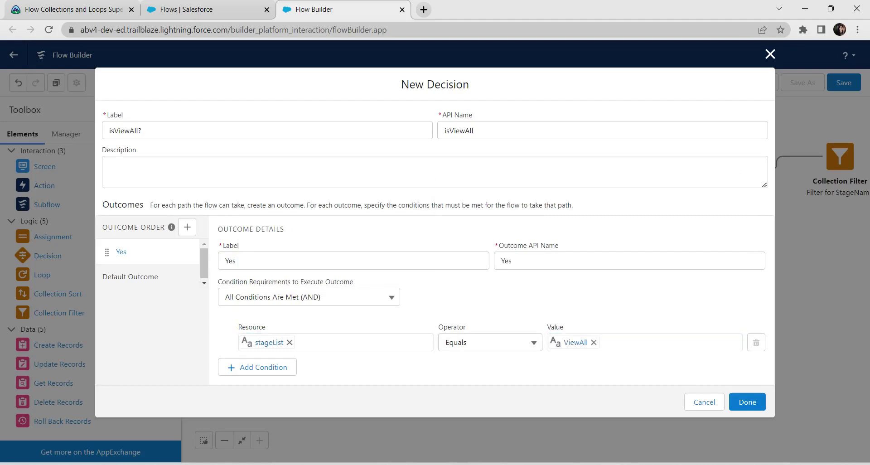
# Step: Relabel the default outcome No and place the finished isViewAll? Decision beside the Opp Screen element
pyautogui.click(130, 276)
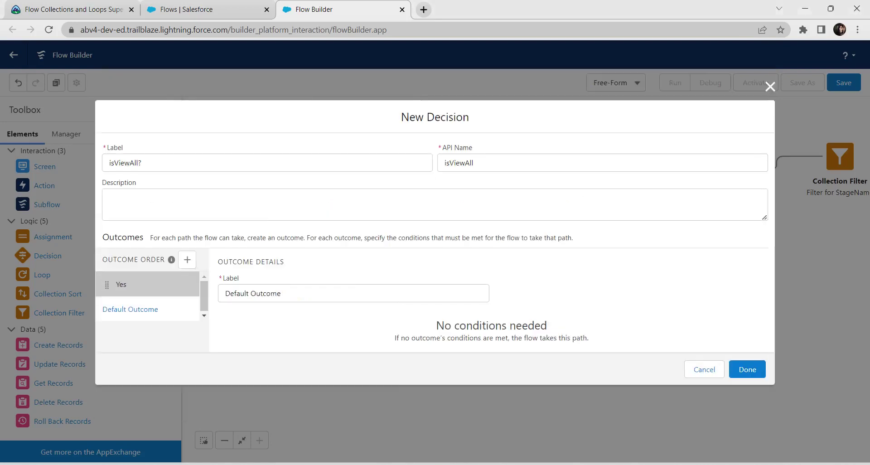
pyautogui.moveTo(290, 260); pyautogui.dragTo(181, 257)
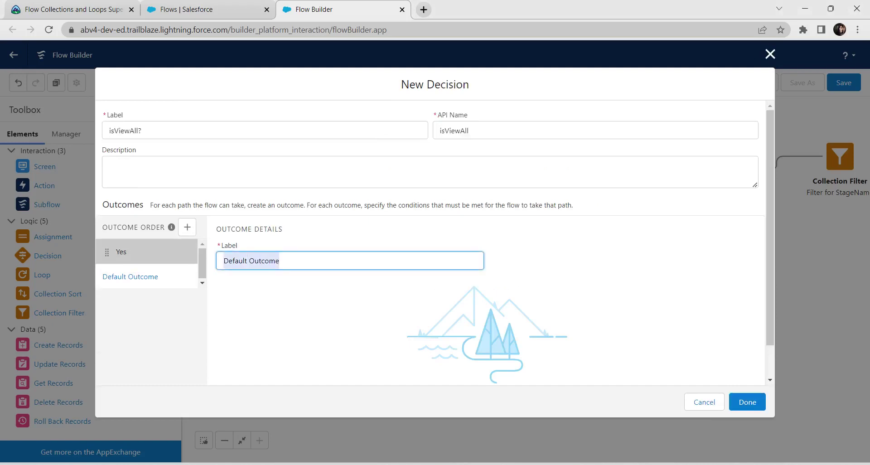
pyautogui.press('BackSpace')
pyautogui.write('N')
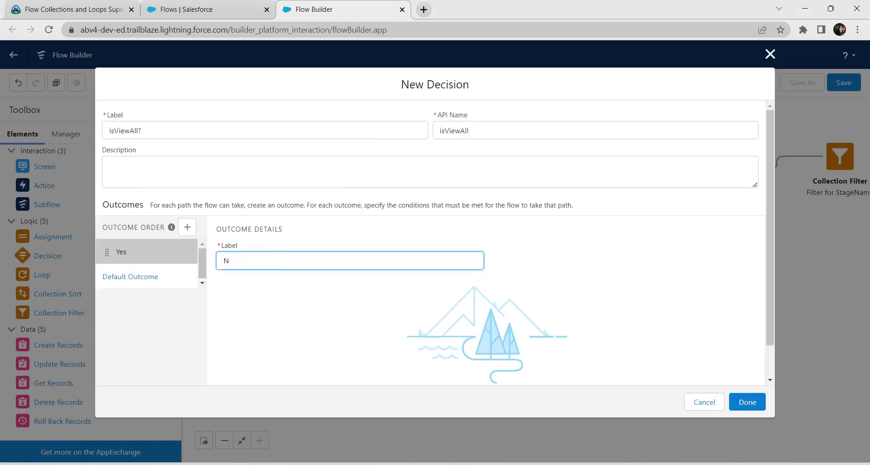
pyautogui.write('o')
pyautogui.click(280, 313)
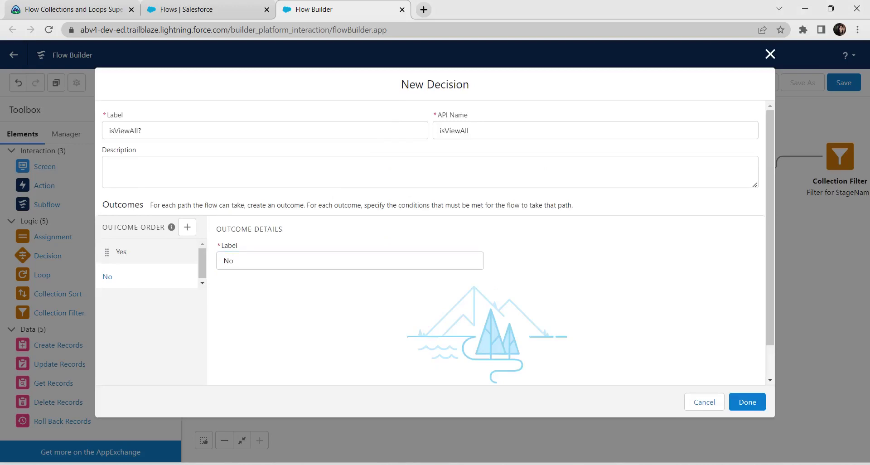
pyautogui.click(747, 402)
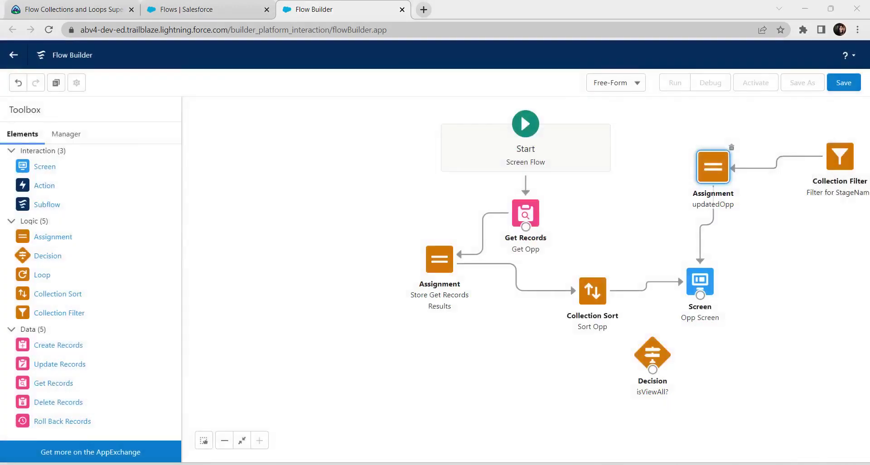
pyautogui.moveTo(652, 353); pyautogui.dragTo(781, 262)
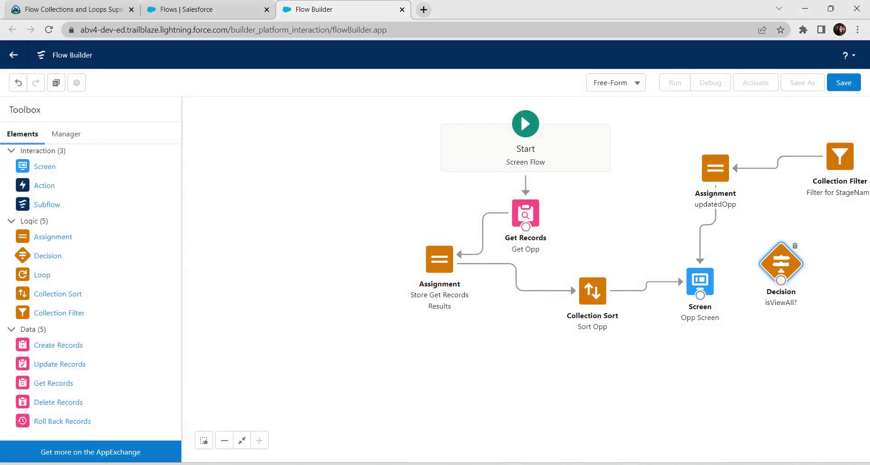
# Step: Connect Opp Screen to the isViewAll? Decision, then route its No outcome to Filter for StageName and its Yes outcome back to Opp Screen
pyautogui.moveTo(700, 295); pyautogui.dragTo(839, 158)
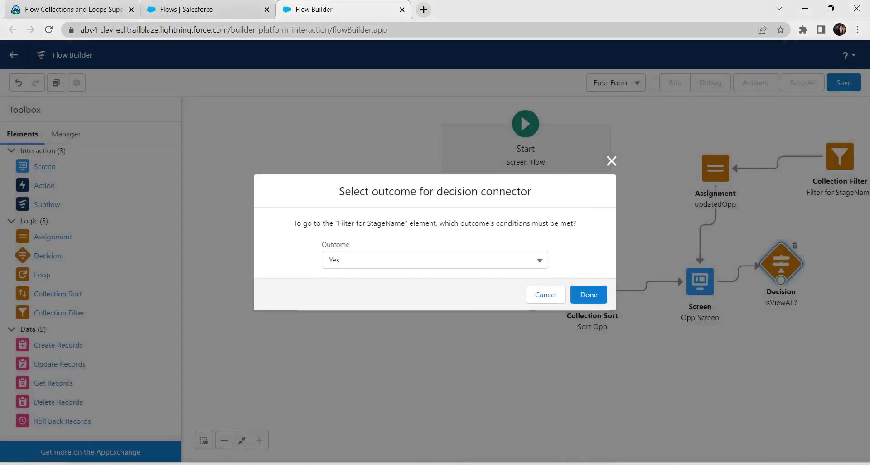
pyautogui.click(434, 260)
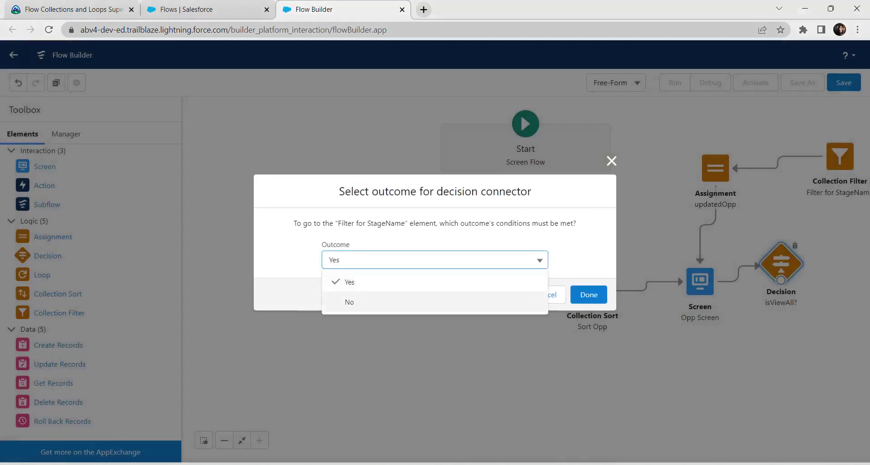
pyautogui.click(349, 302)
pyautogui.click(589, 294)
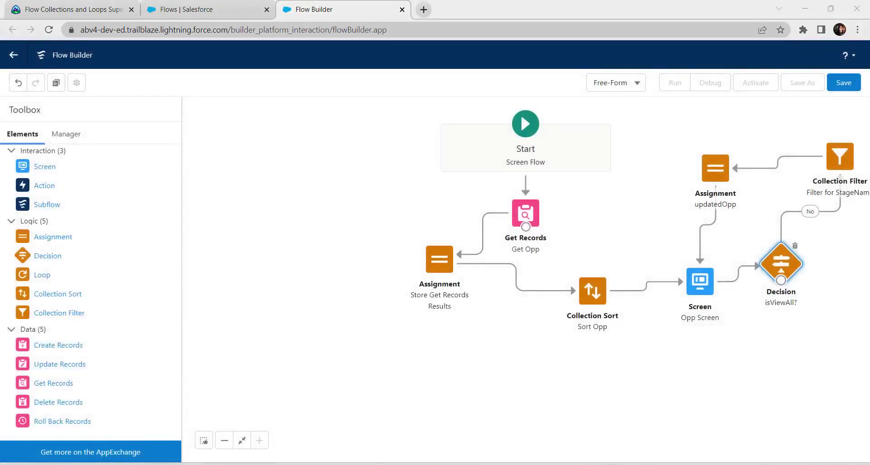
pyautogui.moveTo(781, 280); pyautogui.dragTo(700, 281)
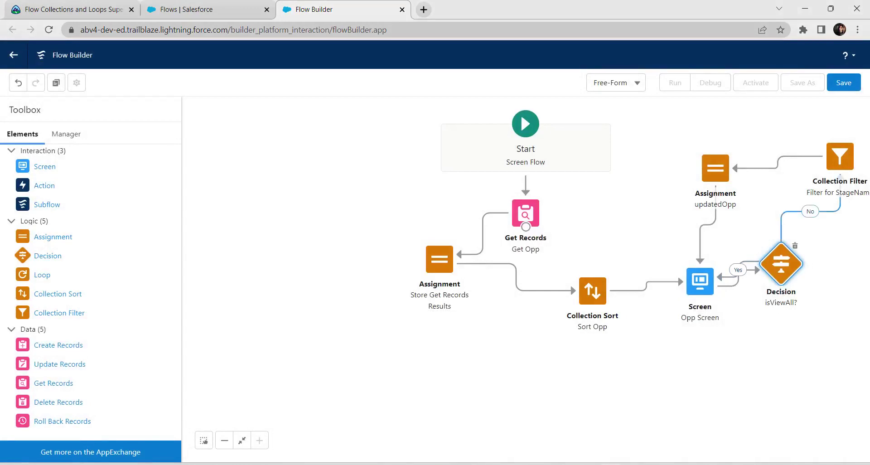
# Step: Save the flow with the label Opportunity Review and API name Opportunity_Review, checking the names against the Trailhead requirements
pyautogui.click(843, 83)
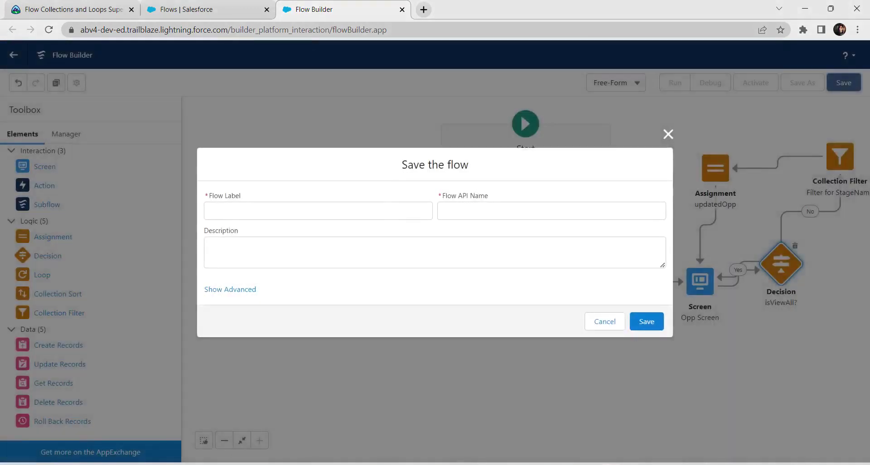
pyautogui.click(318, 210)
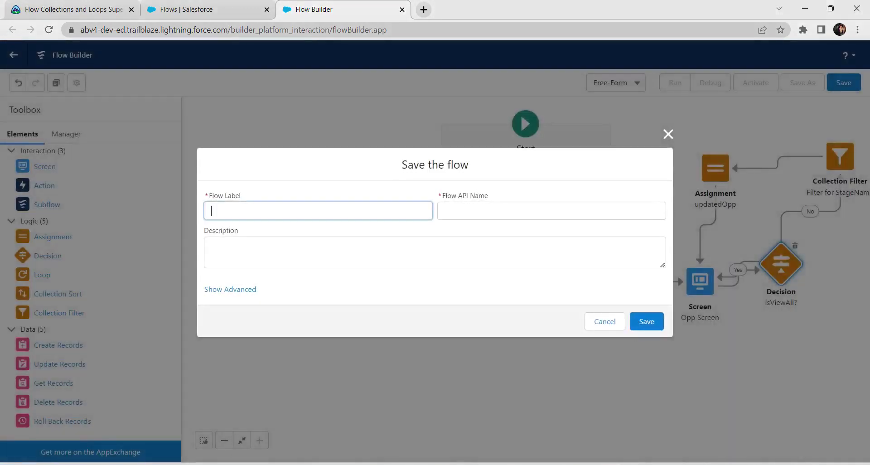
pyautogui.write('Opportunity Review')
pyautogui.press('Tab')
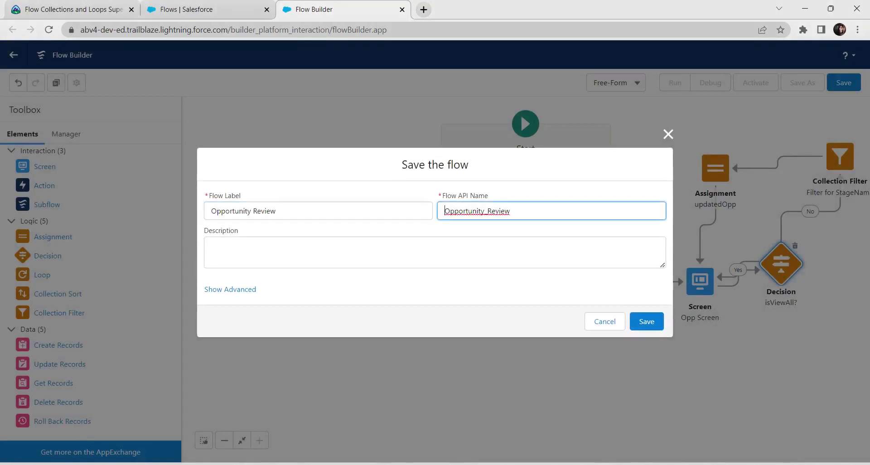
pyautogui.click(84, 10)
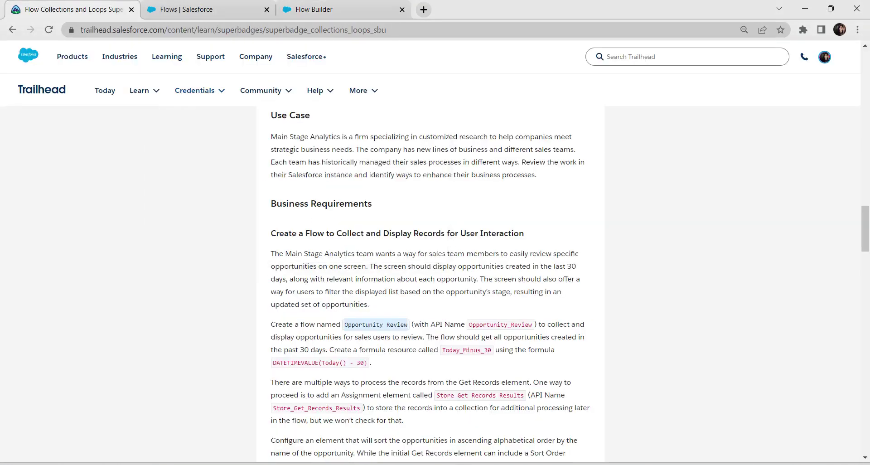
pyautogui.click(340, 10)
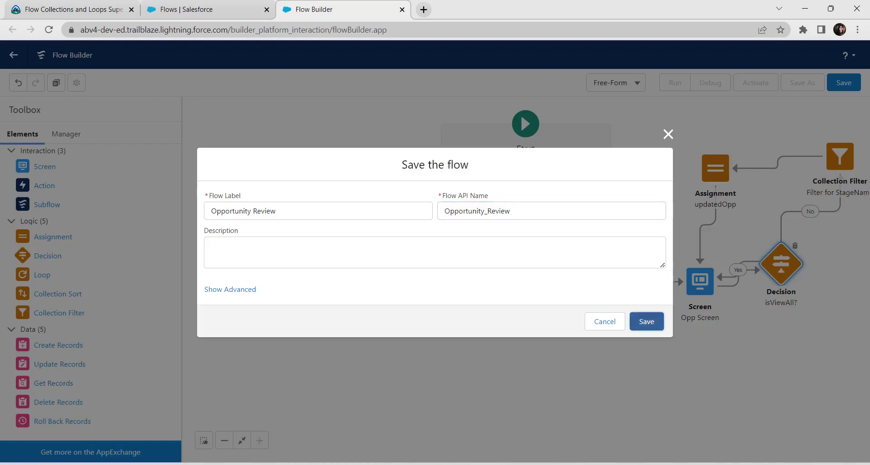
pyautogui.click(646, 321)
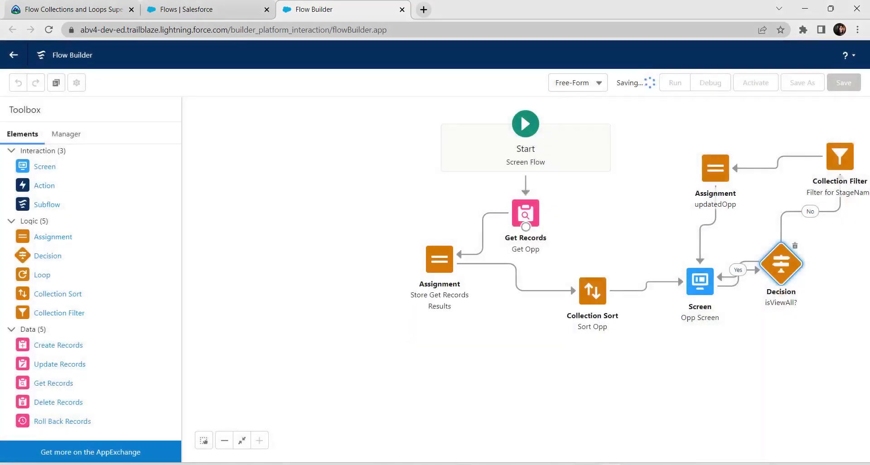
# Step: Find the Opportunity Updater flow in the Flows list in Setup and open its version 1 in Flow Builder
pyautogui.click(206, 9)
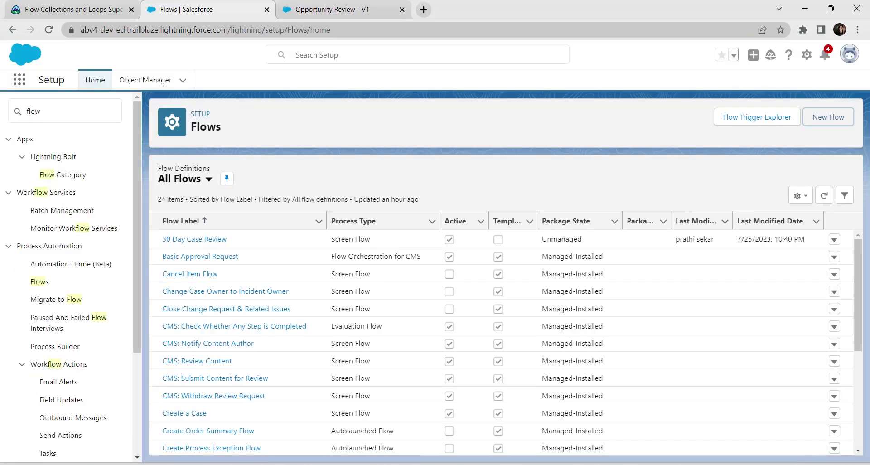
pyautogui.scroll(-1, 215, 361)
pyautogui.scroll(-4, 215, 360)
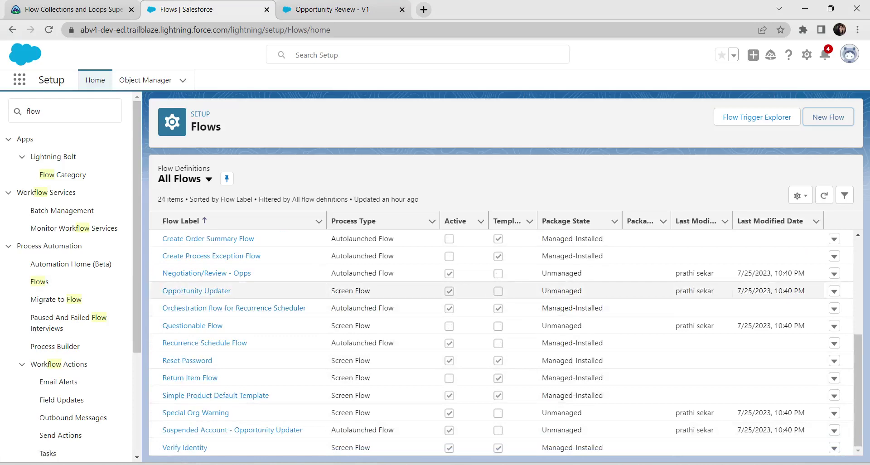
pyautogui.click(833, 290)
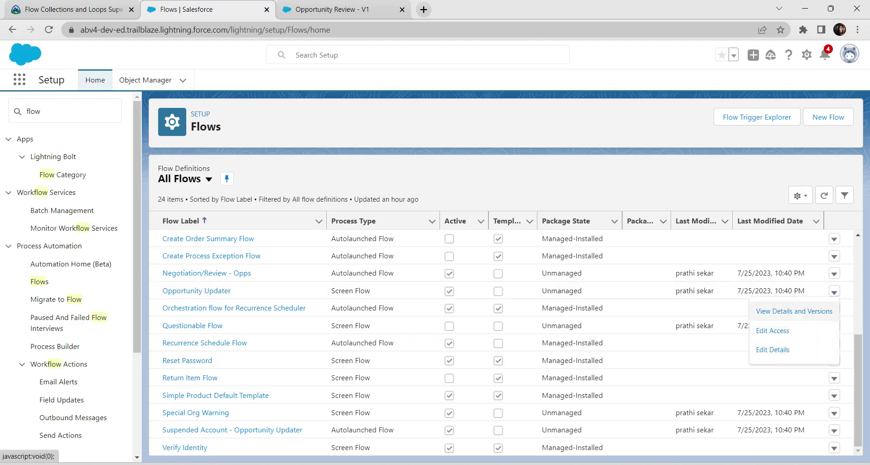
pyautogui.click(794, 311)
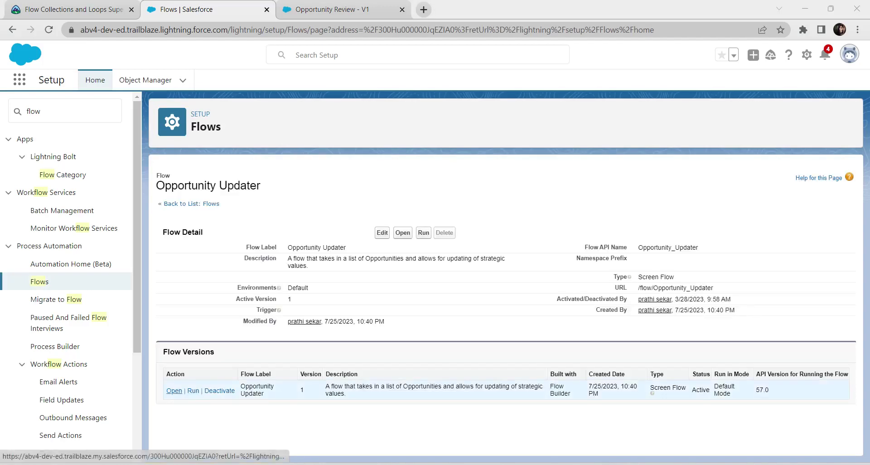
pyautogui.click(174, 391)
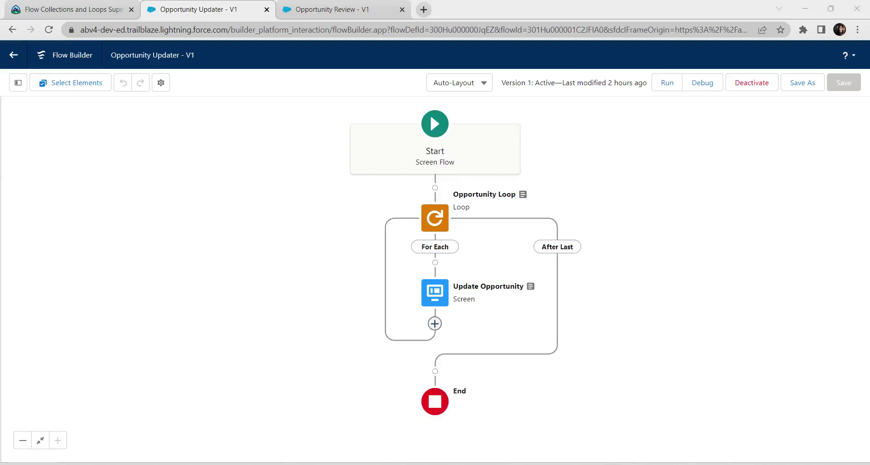
# Step: Add an Assignment element after the Update Opportunity screen inside the loop and label it Assign Indiv Value
pyautogui.click(435, 324)
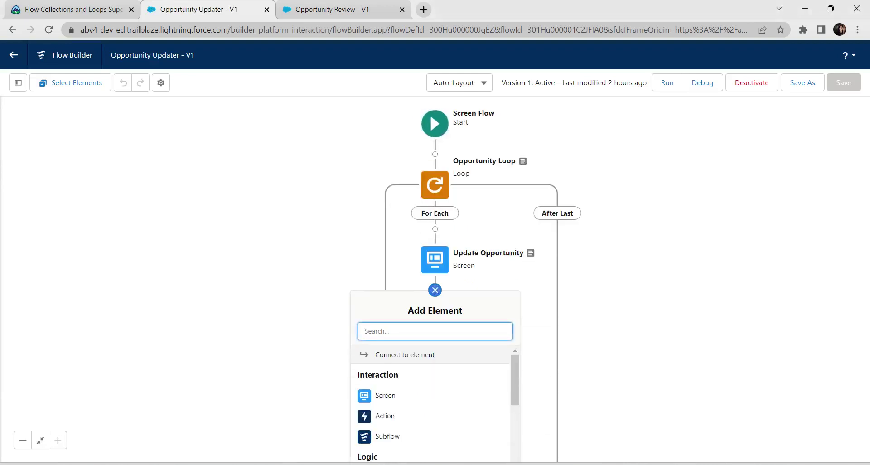
pyautogui.write('ass')
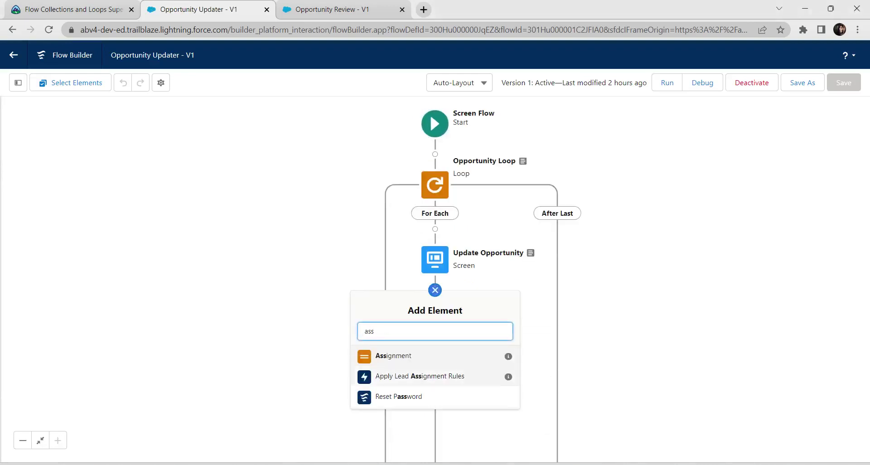
pyautogui.press('Return')
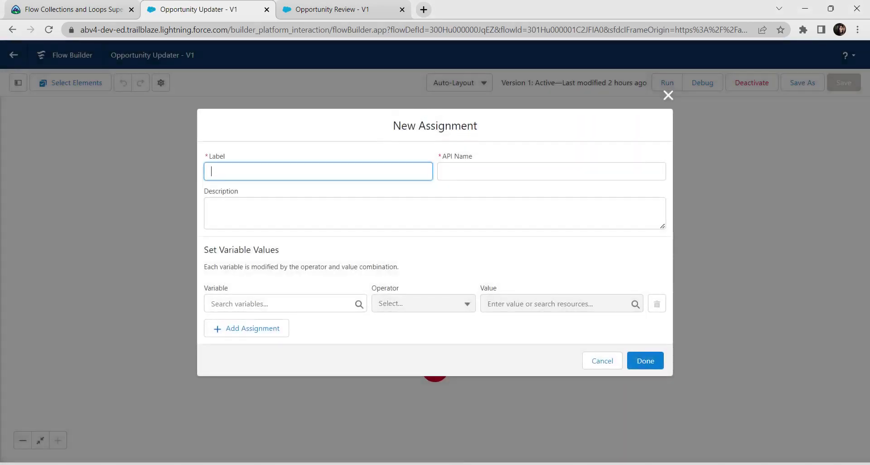
pyautogui.write('Assign Indiv Value')
pyautogui.press('Tab')
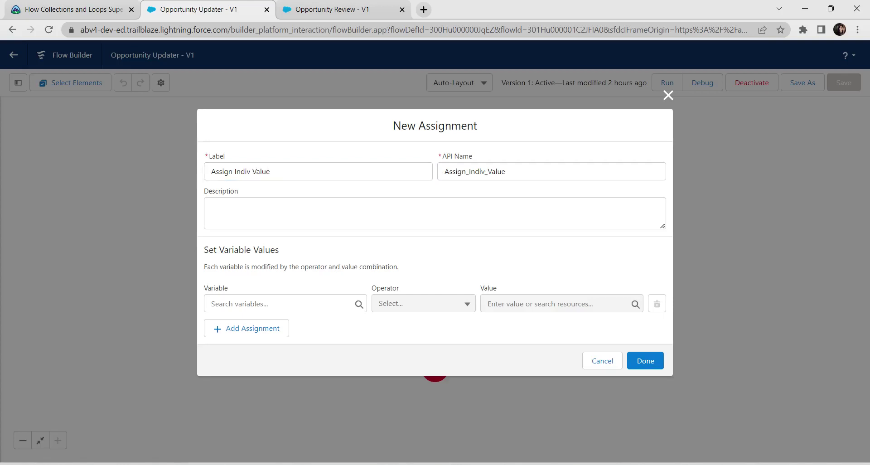
pyautogui.hotkey('alt', 'Tab')
# Step: Set the first assignment's variable to the Name field of the current item from Opportunity_Loop
pyautogui.click(278, 304)
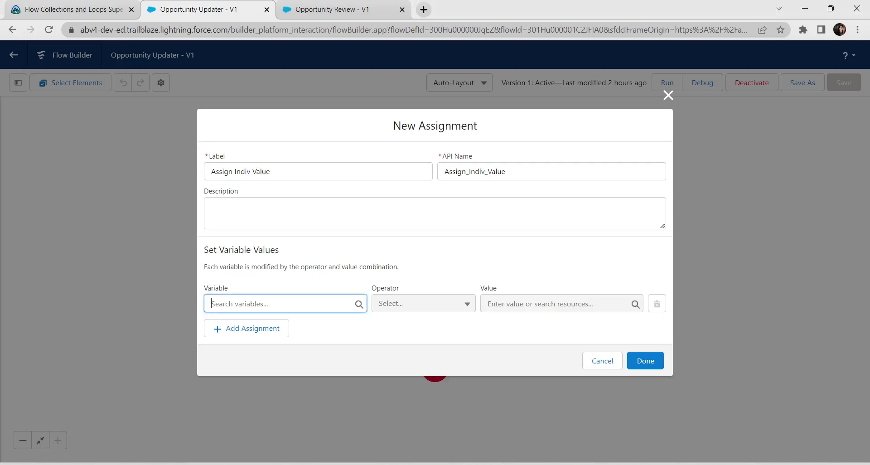
pyautogui.write('{!Opportunity_Loop}')
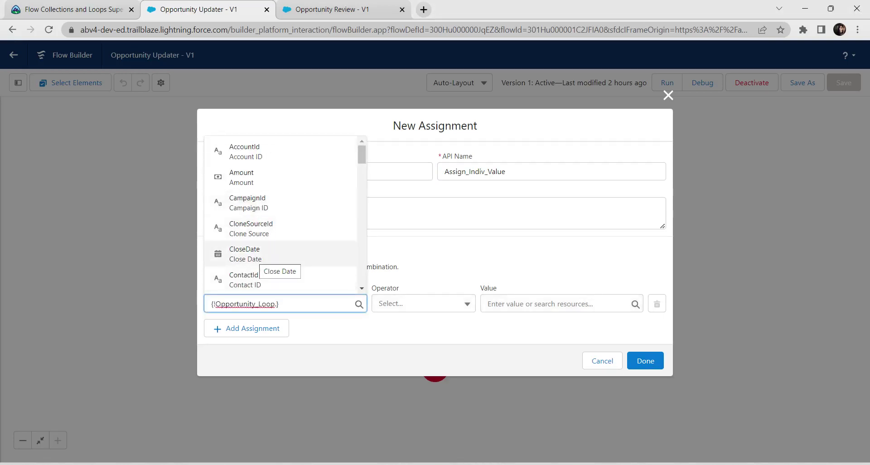
pyautogui.scroll(-3, 253, 254)
pyautogui.scroll(-3, 281, 217)
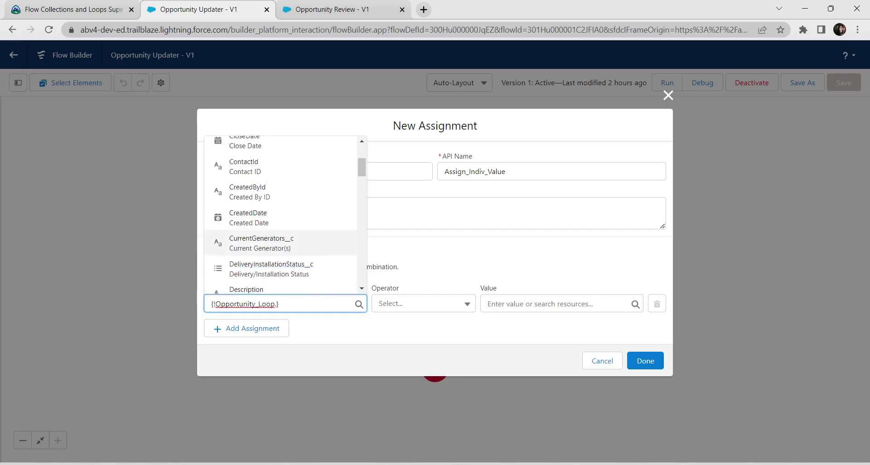
pyautogui.scroll(-3, 281, 213)
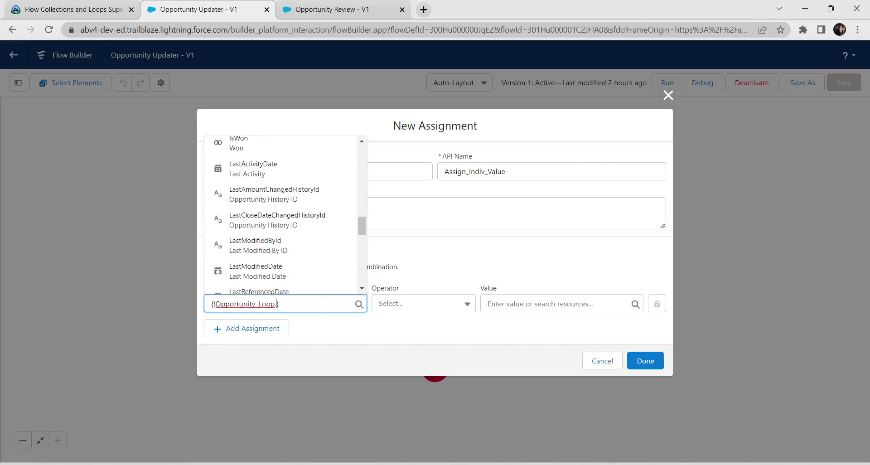
pyautogui.click(407, 329)
pyautogui.click(281, 303)
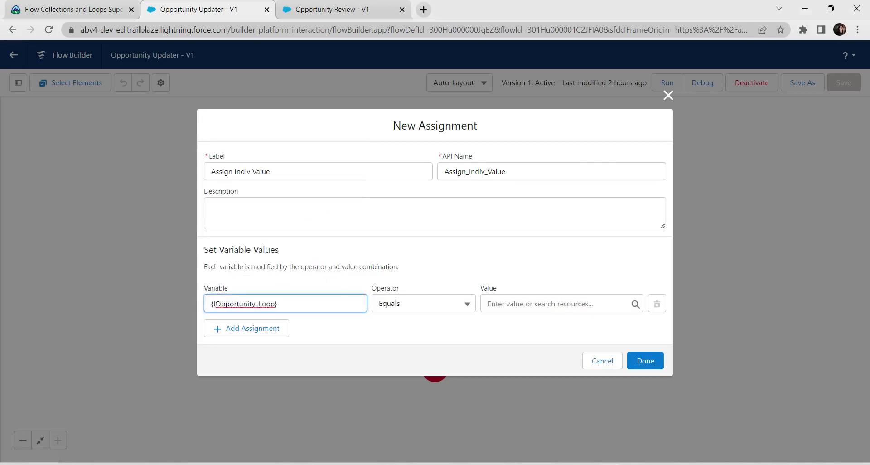
pyautogui.click(275, 303)
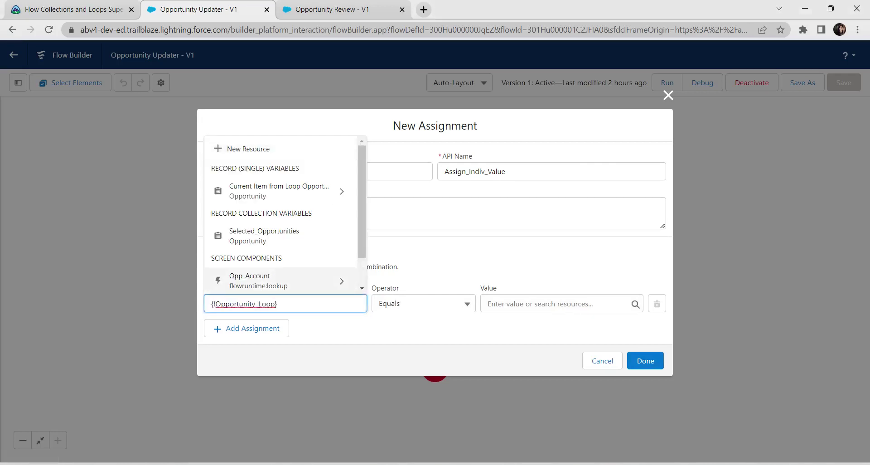
pyautogui.write('.')
pyautogui.scroll(-8, 281, 213)
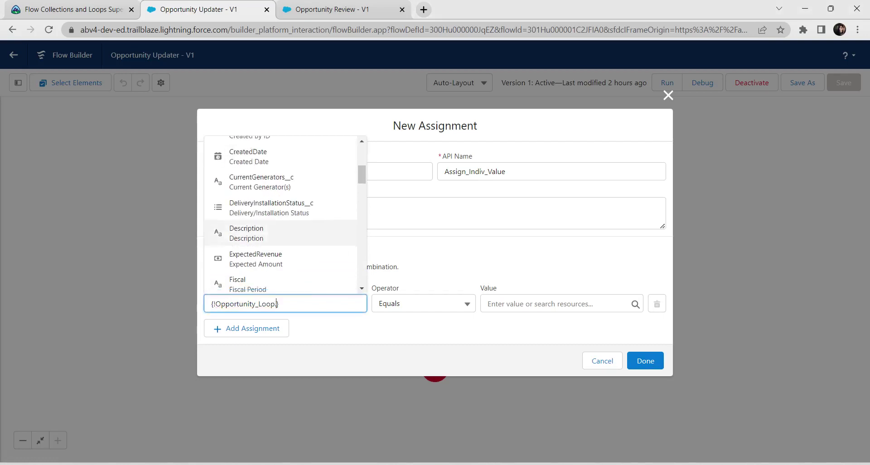
pyautogui.scroll(-10, 281, 203)
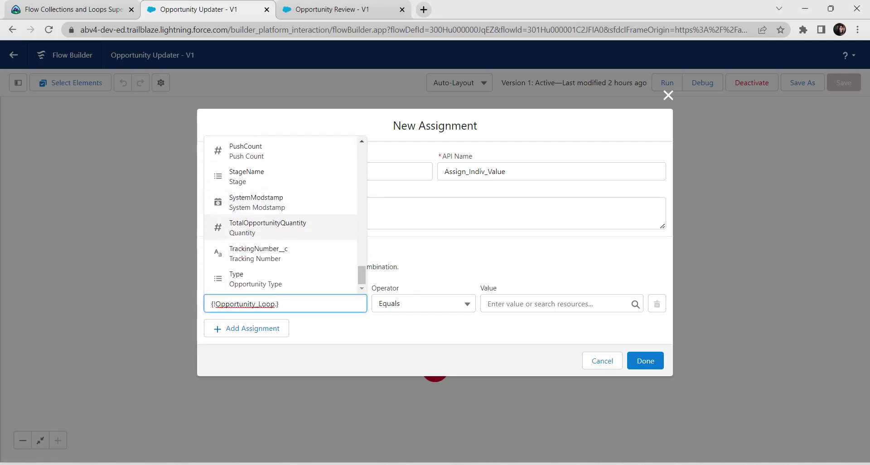
pyautogui.write('na')
pyautogui.click(268, 253)
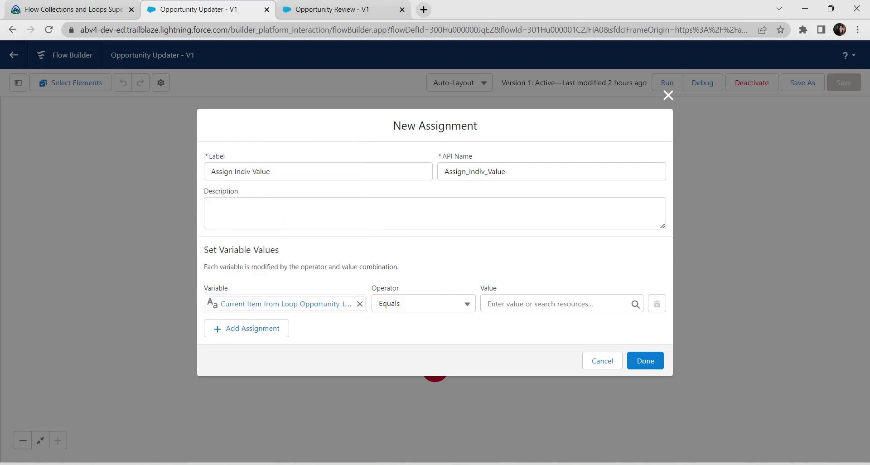
# Step: Set the first assignment's value to the Opp_Name screen component
pyautogui.click(540, 303)
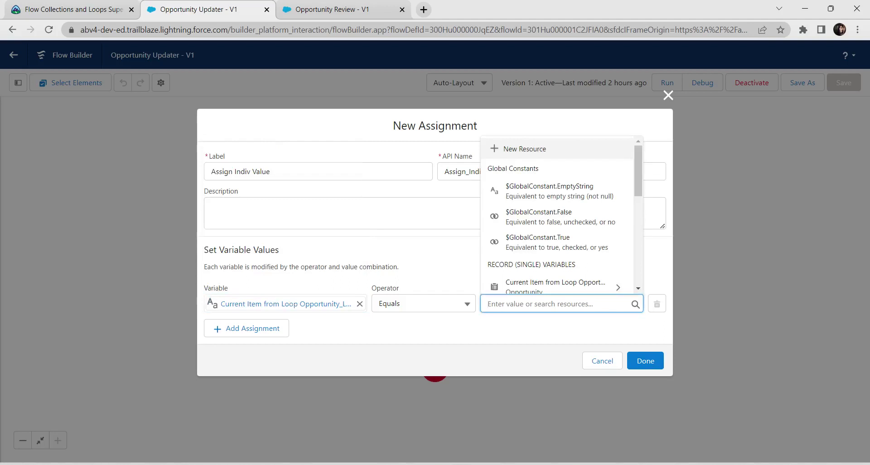
pyautogui.write('opp')
pyautogui.scroll(-1, 557, 270)
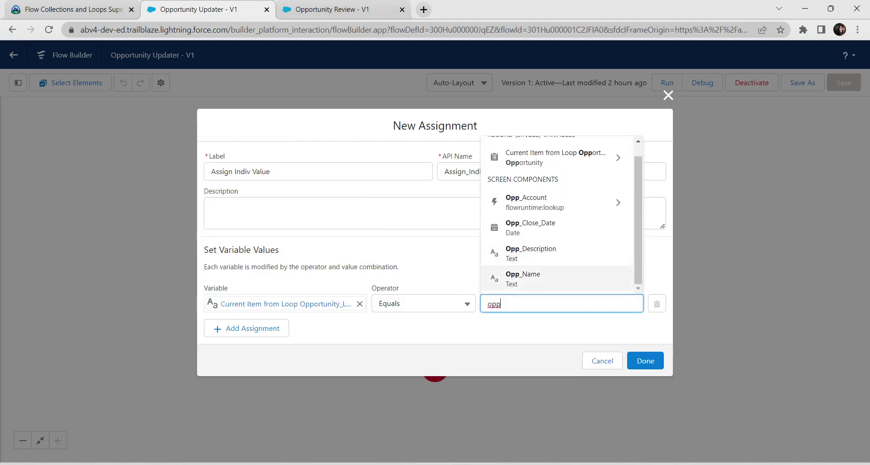
pyautogui.press('Return')
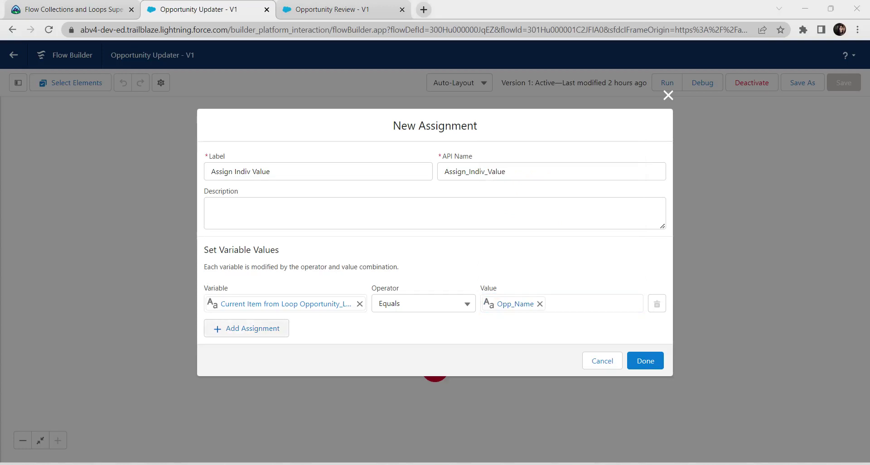
# Step: Add a second assignment and set its variable to the AccountId field of the current item from Opportunity_Loop
pyautogui.click(245, 328)
pyautogui.click(286, 321)
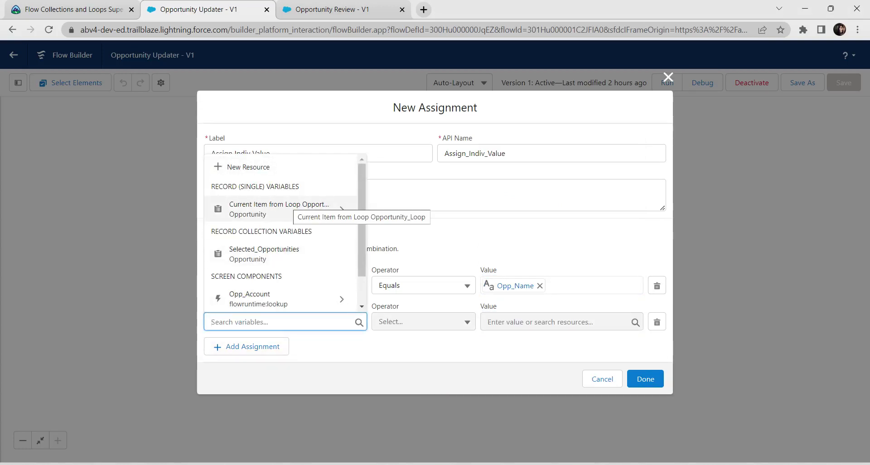
pyautogui.click(280, 209)
pyautogui.press('Down')
pyautogui.press('Up')
pyautogui.press('Up')
pyautogui.press('Up')
pyautogui.press('Up')
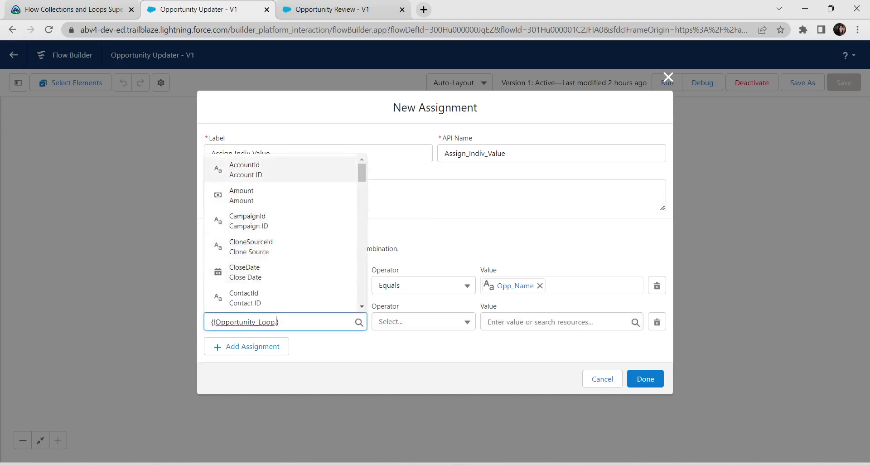
pyautogui.click(281, 169)
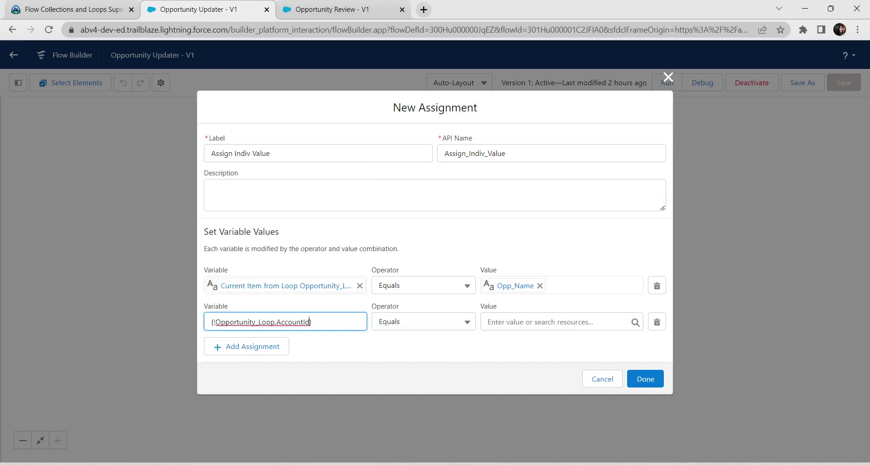
# Step: Set the second assignment's value to the Record ID of the Opp_Account screen component
pyautogui.click(552, 322)
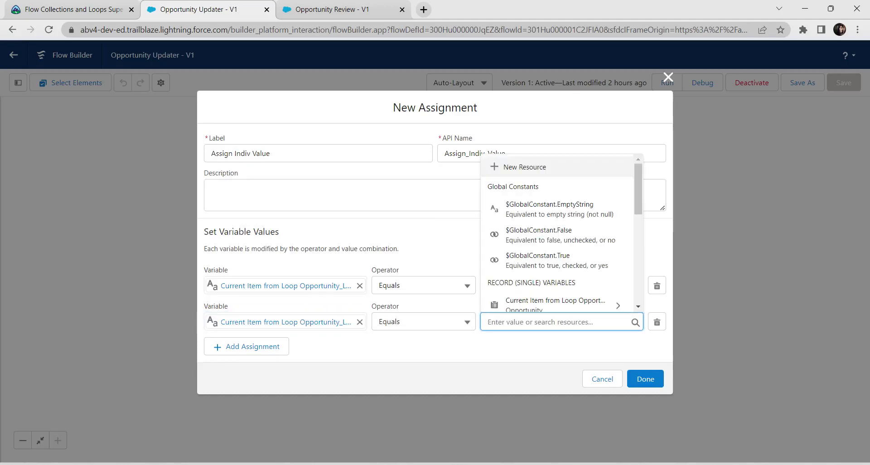
pyautogui.write('opp')
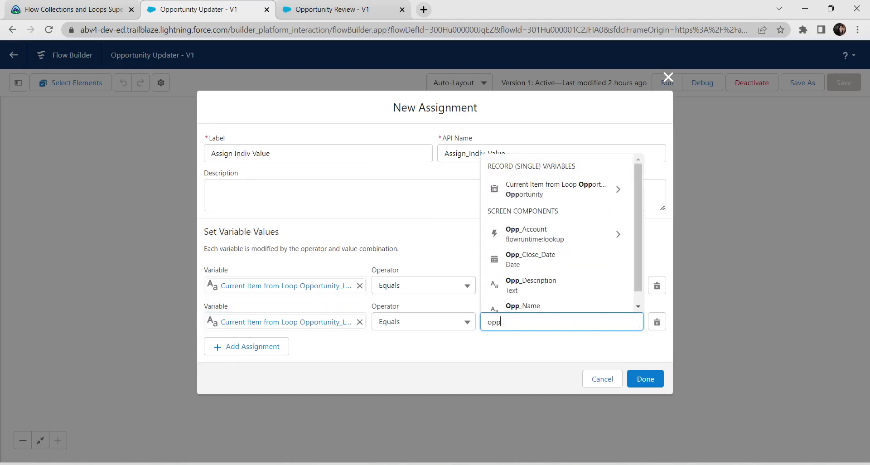
pyautogui.scroll(-1, 557, 233)
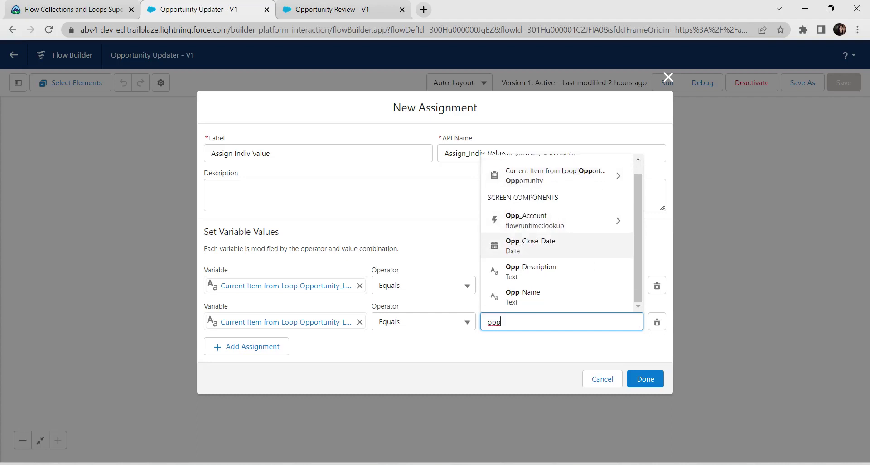
pyautogui.click(557, 221)
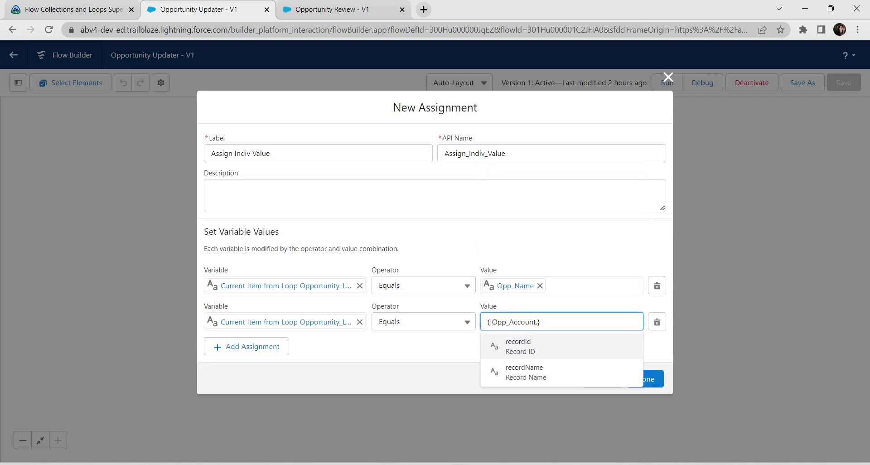
pyautogui.click(518, 345)
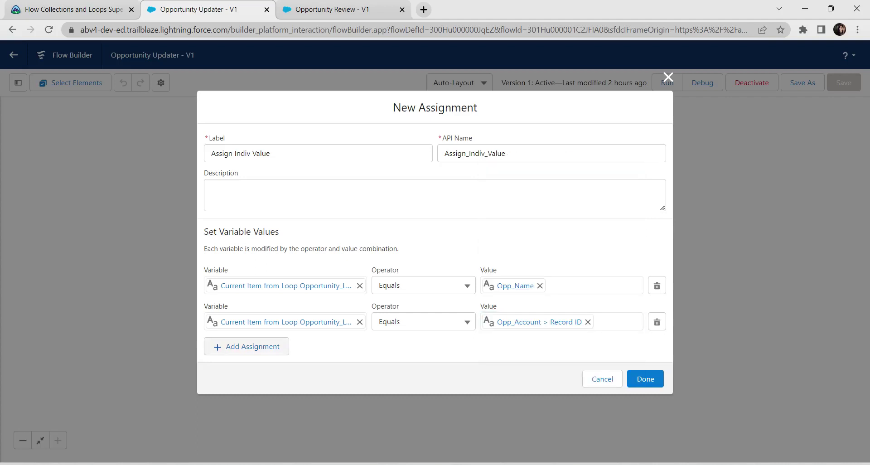
# Step: Add a third assignment that sets the current loop item's CloseDate to the Opp_Close_Date screen component
pyautogui.click(247, 346)
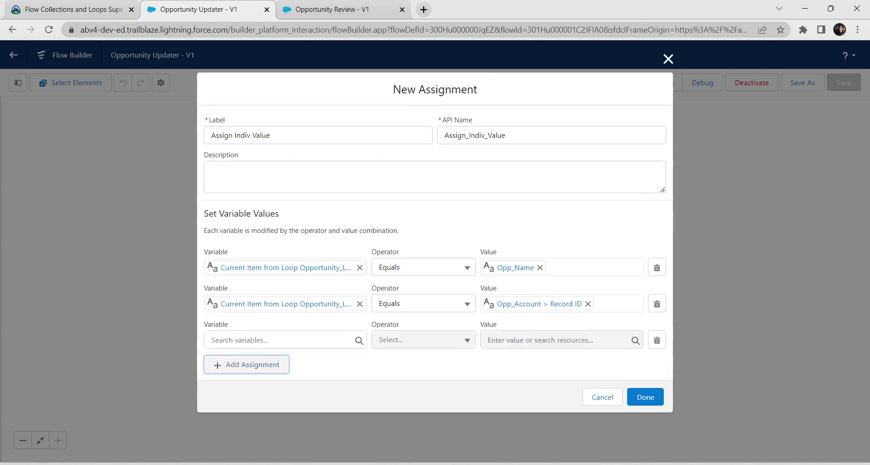
pyautogui.click(281, 340)
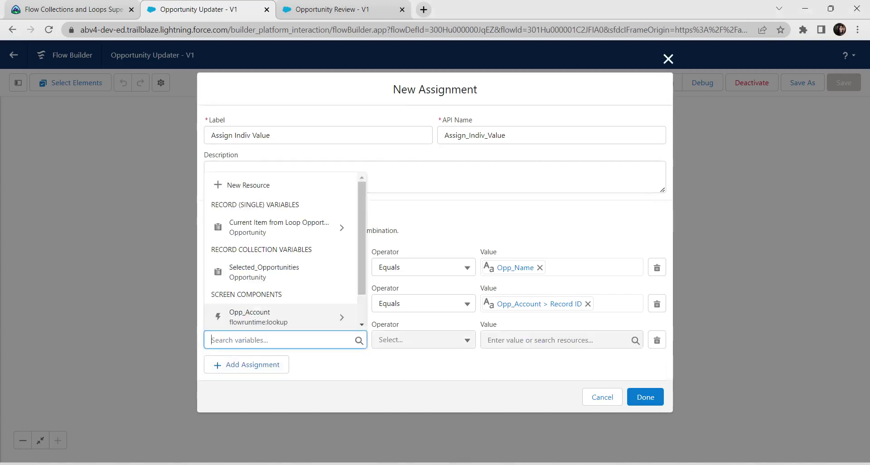
pyautogui.click(281, 222)
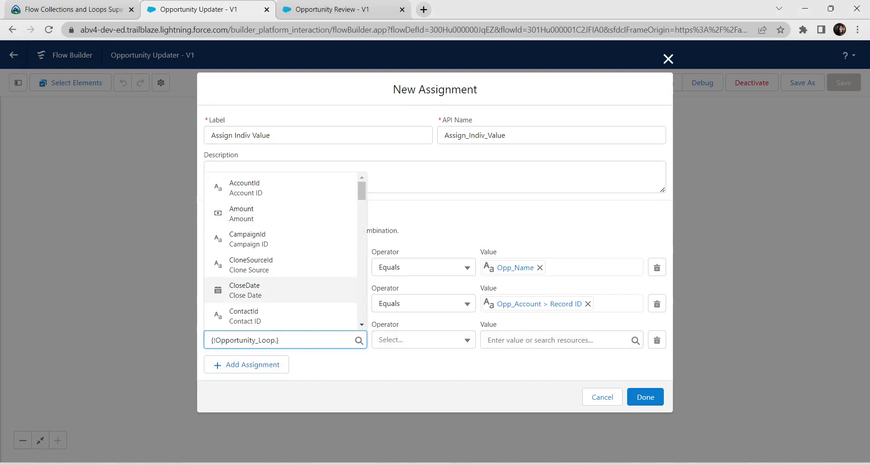
pyautogui.click(244, 290)
pyautogui.click(557, 340)
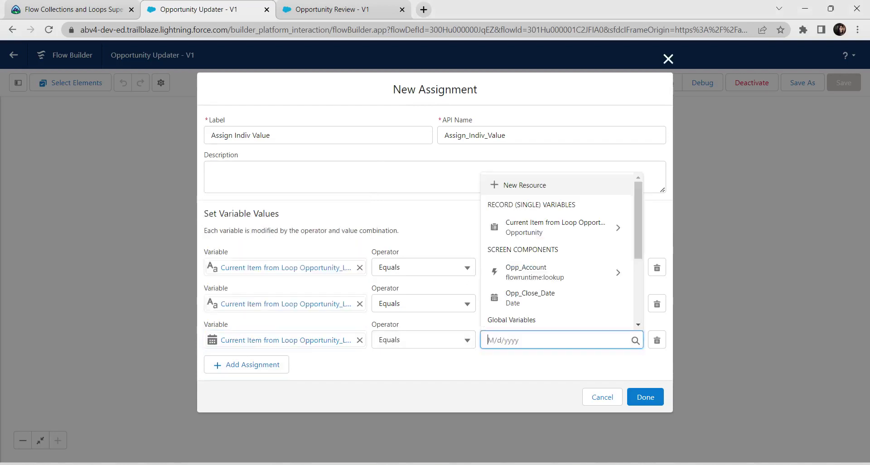
pyautogui.click(530, 297)
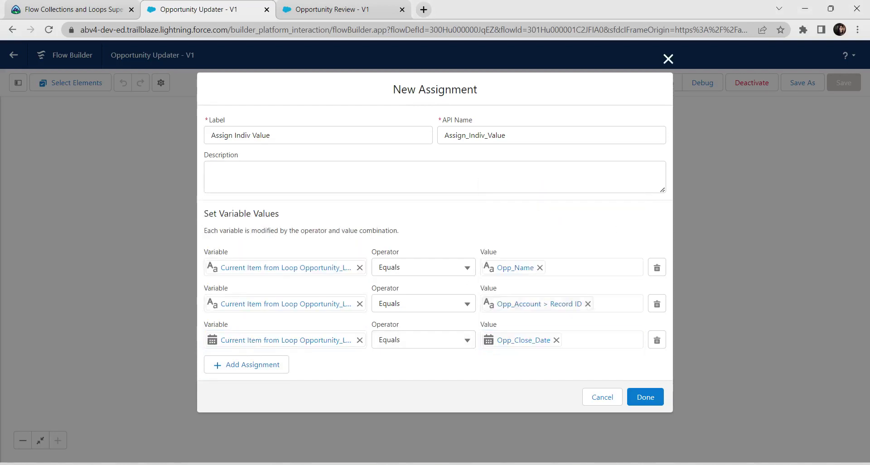
# Step: Add a fourth assignment and set its variable to the Description field of the current item from Opportunity_Loop
pyautogui.click(246, 364)
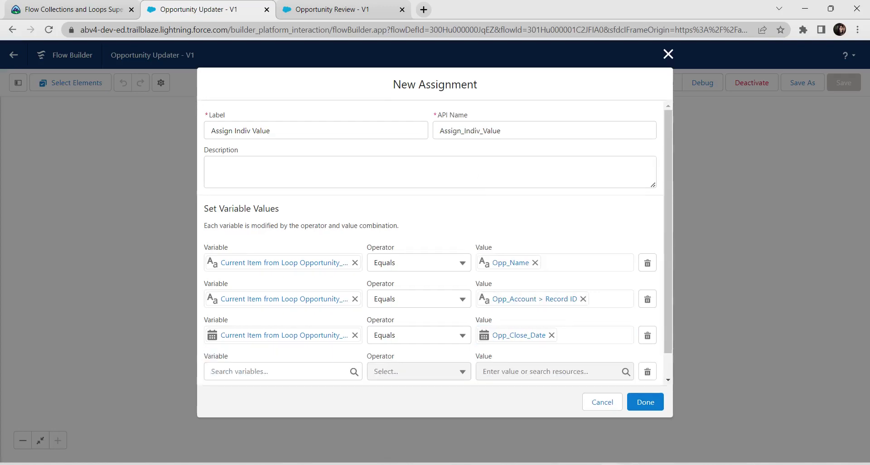
pyautogui.click(277, 371)
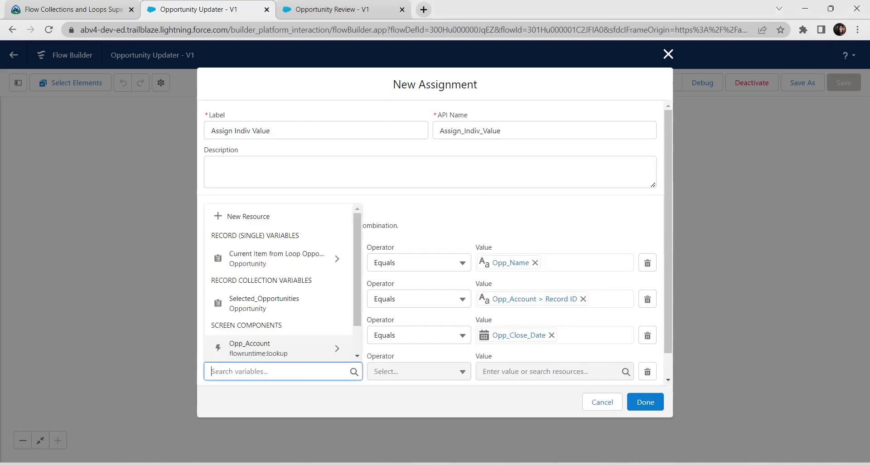
pyautogui.write('{!Opportunity_Loop}')
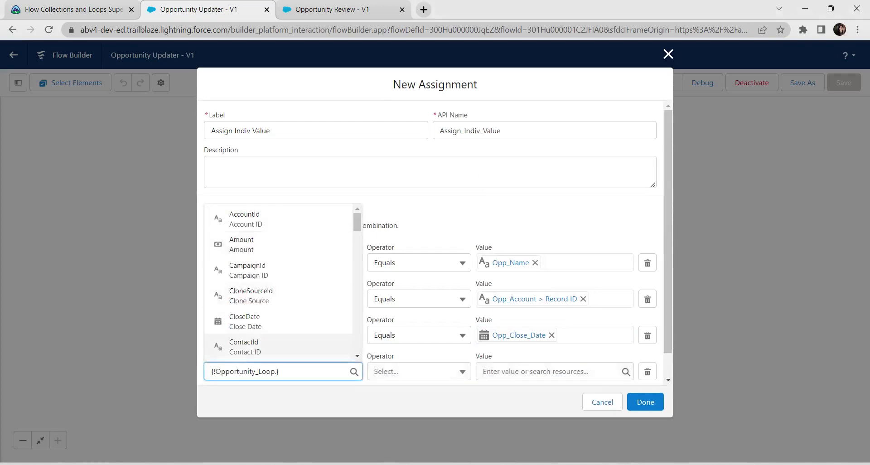
pyautogui.write('.')
pyautogui.scroll(-3, 279, 313)
pyautogui.scroll(-3, 279, 281)
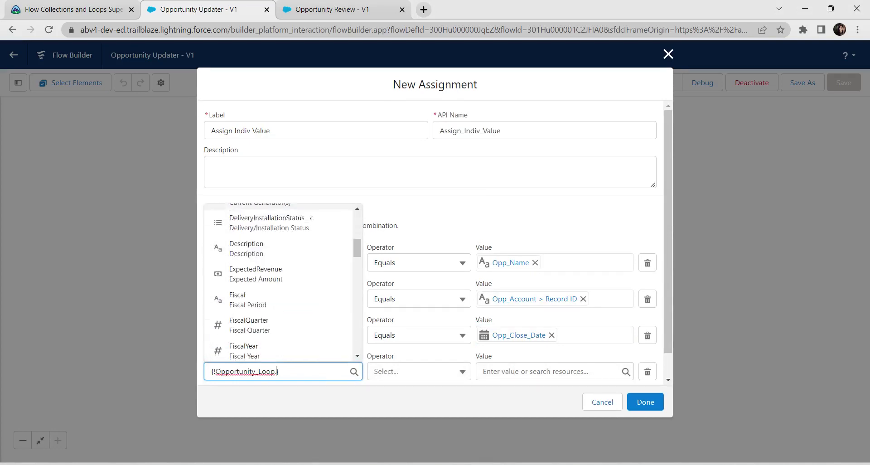
pyautogui.click(253, 244)
pyautogui.click(417, 371)
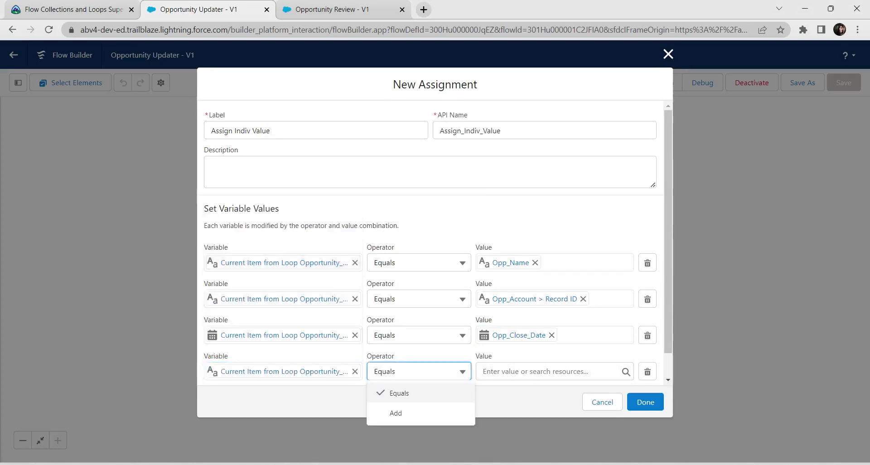
# Step: Set the fourth assignment's value to the Opp_Description screen component and finish the Assign Indiv Value element
pyautogui.click(539, 371)
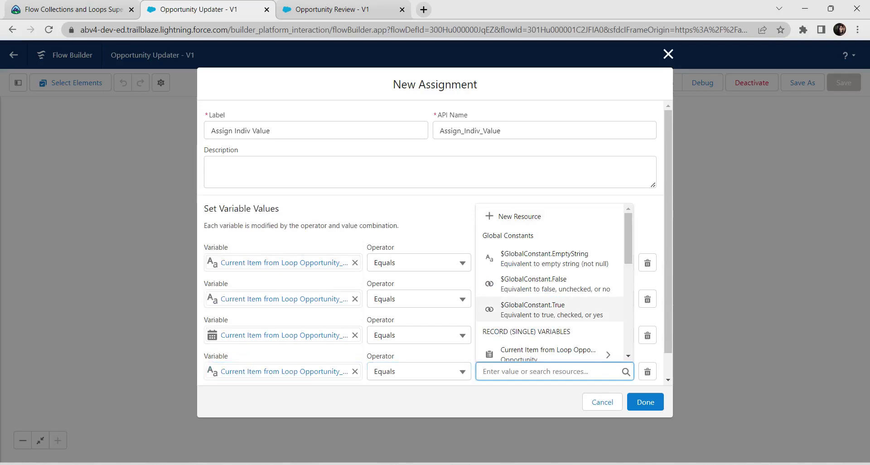
pyautogui.scroll(-3, 548, 310)
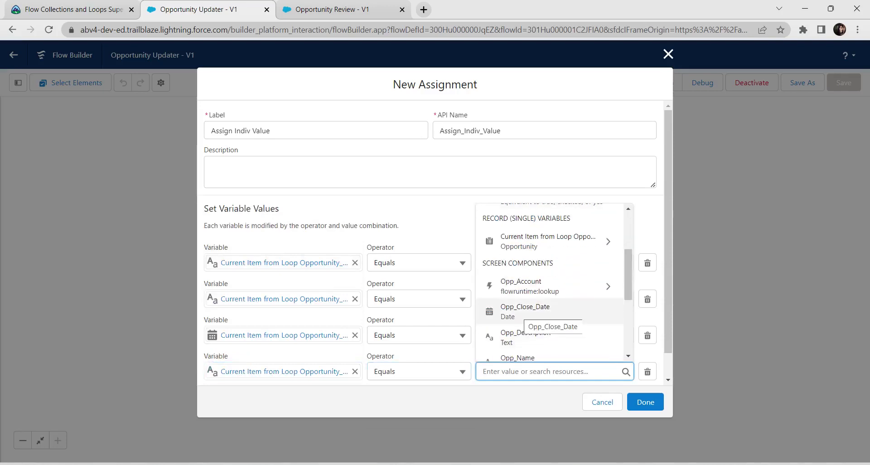
pyautogui.click(525, 311)
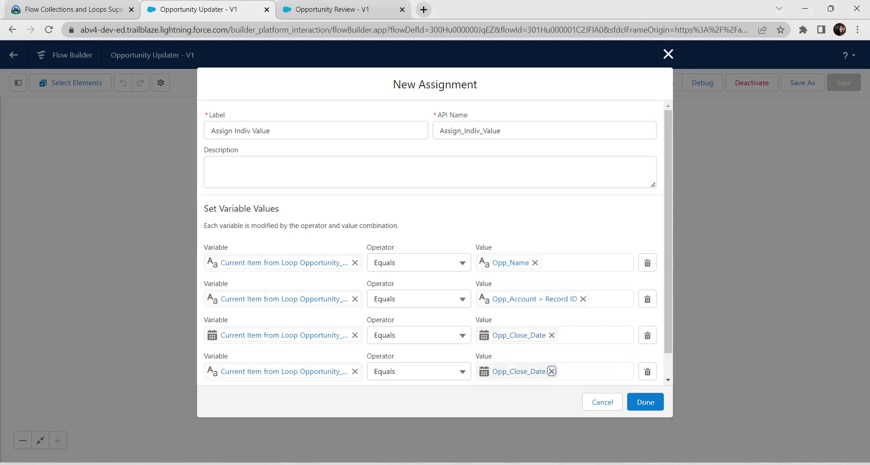
pyautogui.click(551, 371)
pyautogui.write('des')
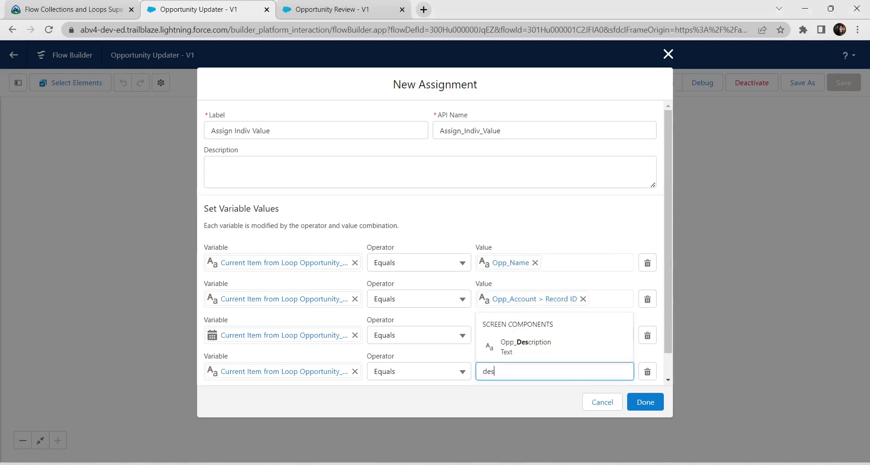
pyautogui.press('Return')
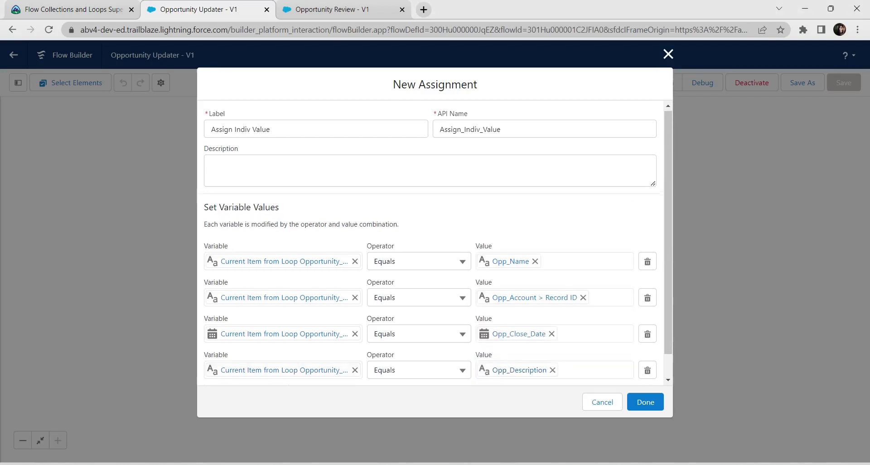
pyautogui.scroll(-1, 435, 241)
pyautogui.click(645, 402)
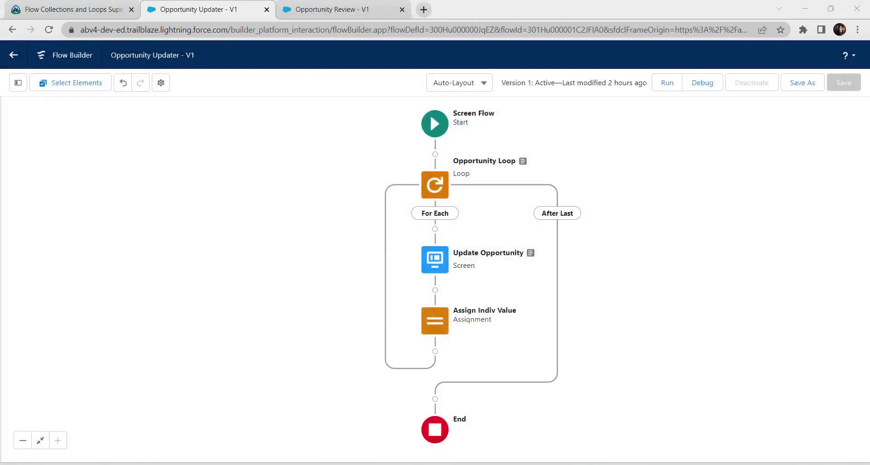
# Step: Add an Assignment element after Assign Indiv Value inside the loop and label it "assign collection records"
pyautogui.click(434, 351)
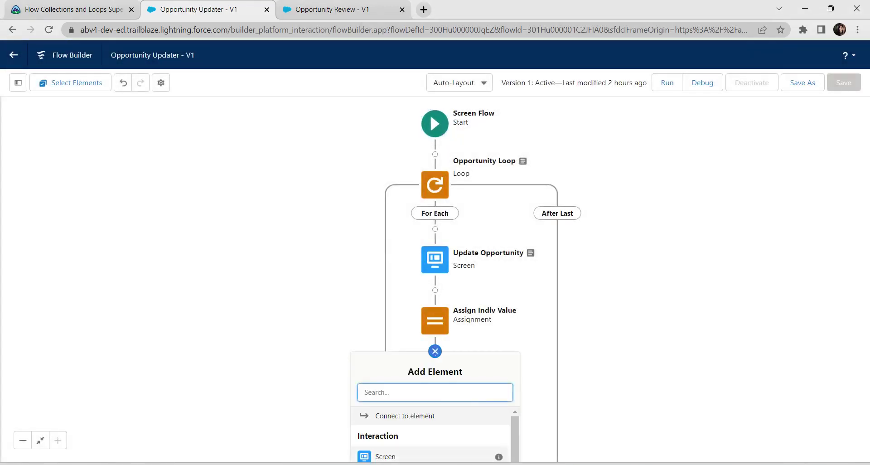
pyautogui.write('ass')
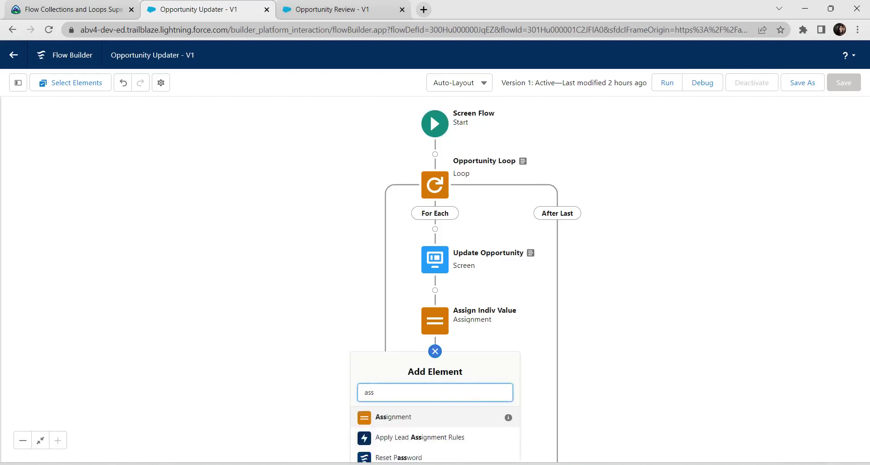
pyautogui.press('Return')
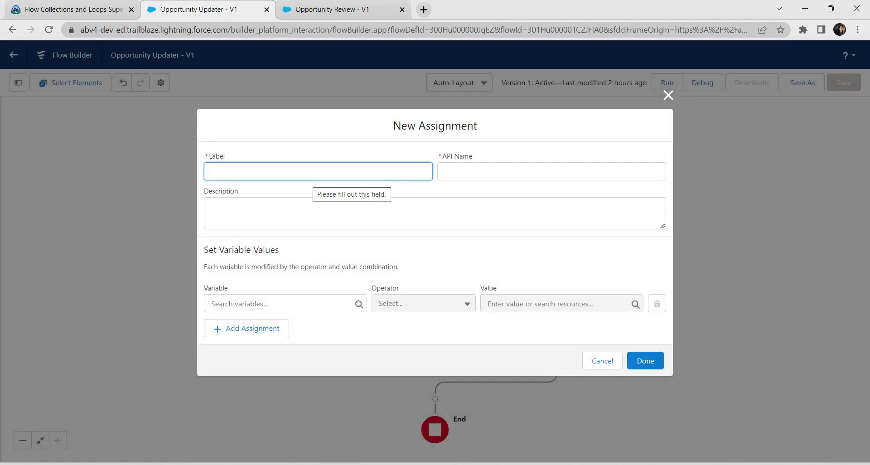
pyautogui.write('assign col')
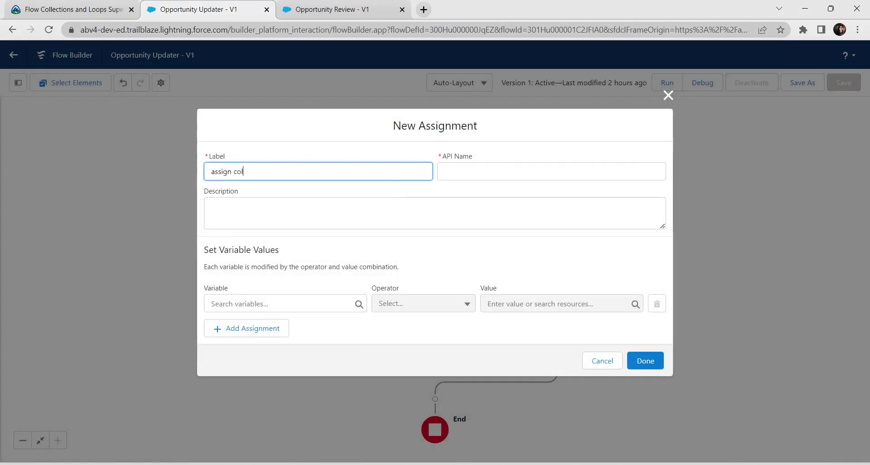
pyautogui.write('lection records')
pyautogui.press('Tab')
pyautogui.press('Tab')
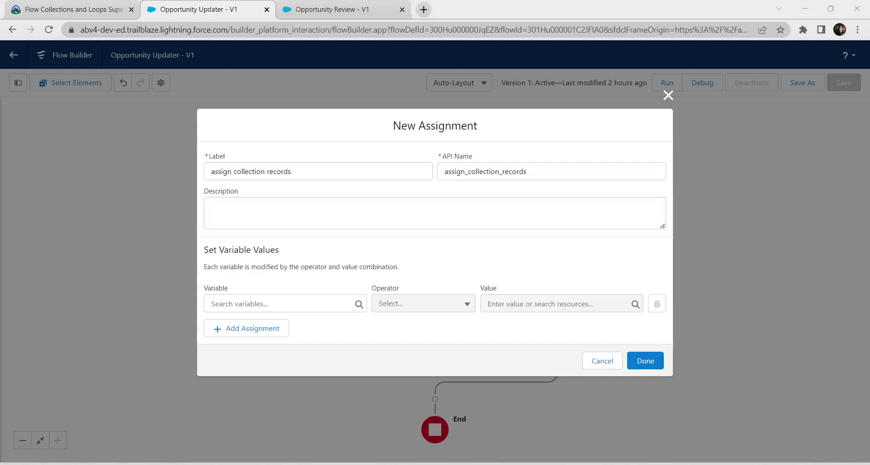
# Step: Create a new Variable resource named collectionOpp from the variable choice of the assign collection records assignment
pyautogui.click(281, 303)
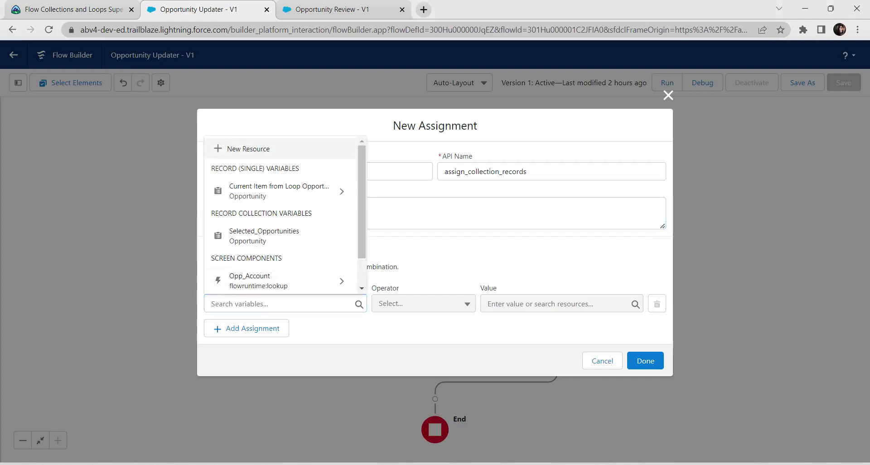
pyautogui.click(248, 149)
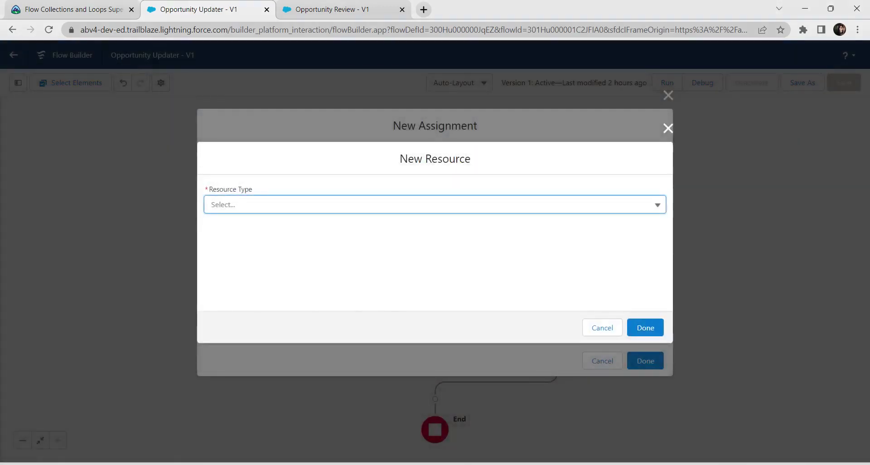
pyautogui.click(435, 205)
pyautogui.click(280, 236)
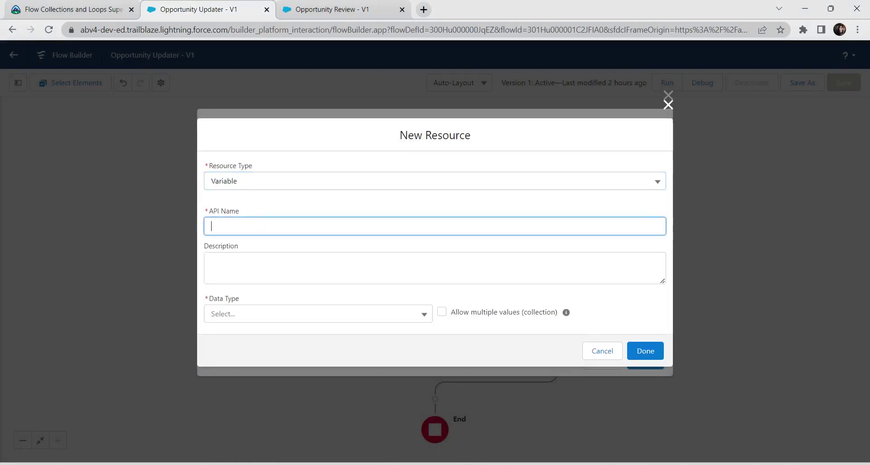
pyautogui.write('co')
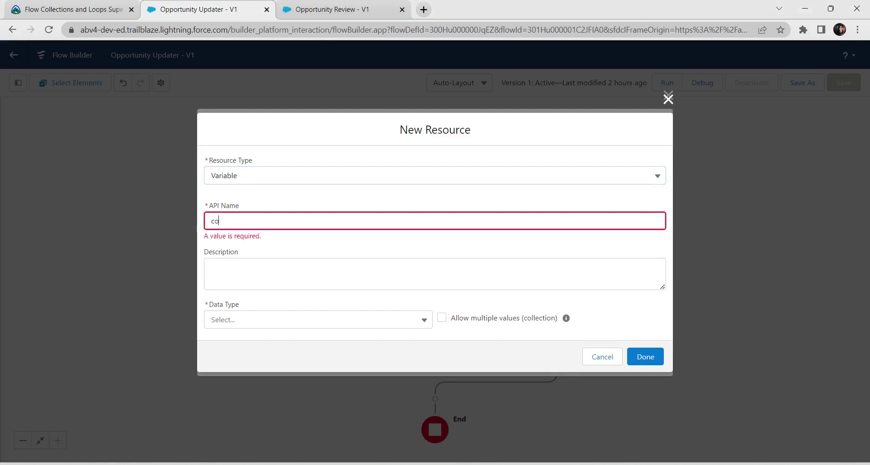
pyautogui.write('lectionOpp')
pyautogui.click(220, 221)
pyautogui.write('l')
# Step: Define collectionOpp as a Record variable for the Opportunity object that allows multiple values, and finish the resource
pyautogui.click(290, 297)
pyautogui.click(317, 316)
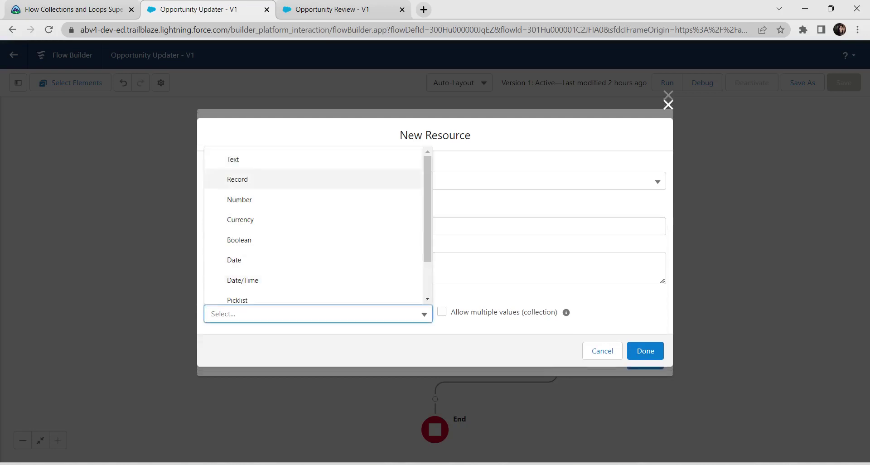
pyautogui.click(237, 179)
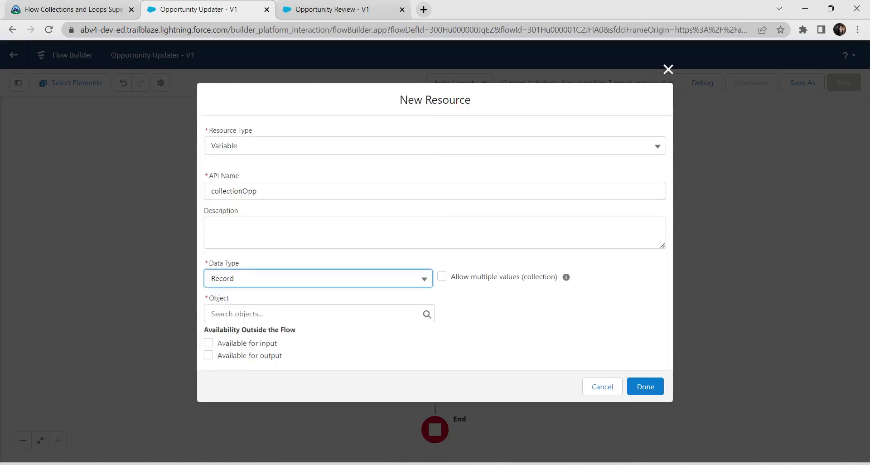
pyautogui.click(442, 276)
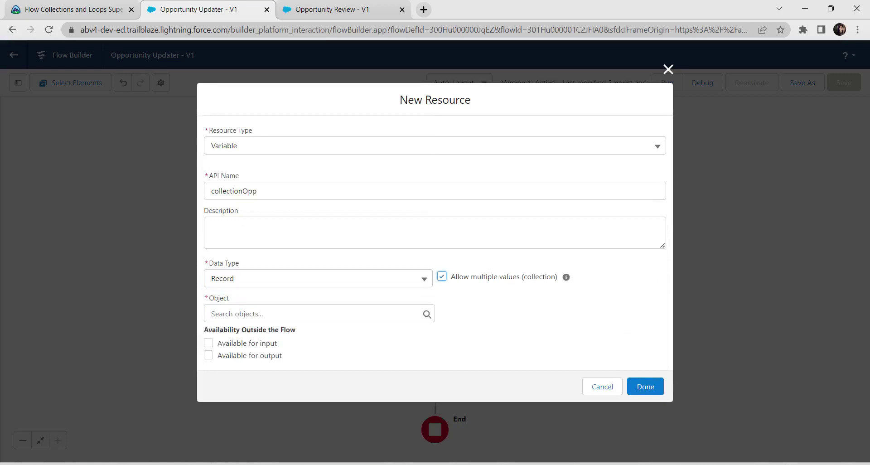
pyautogui.click(312, 314)
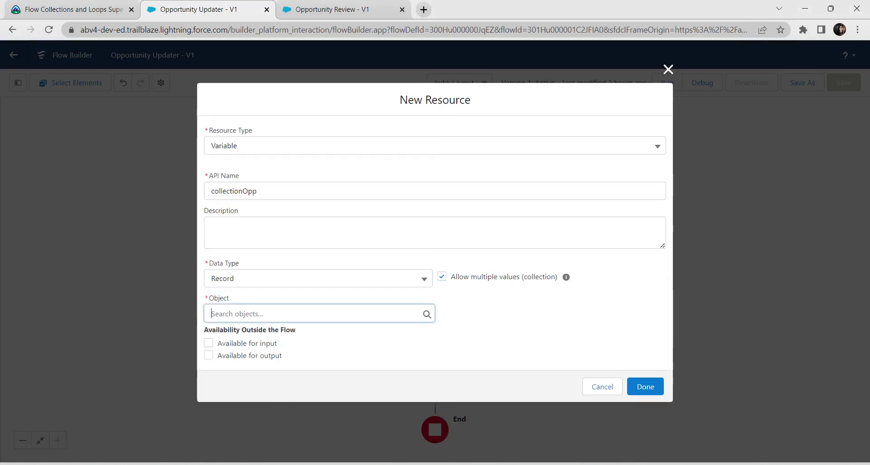
pyautogui.write('oppo')
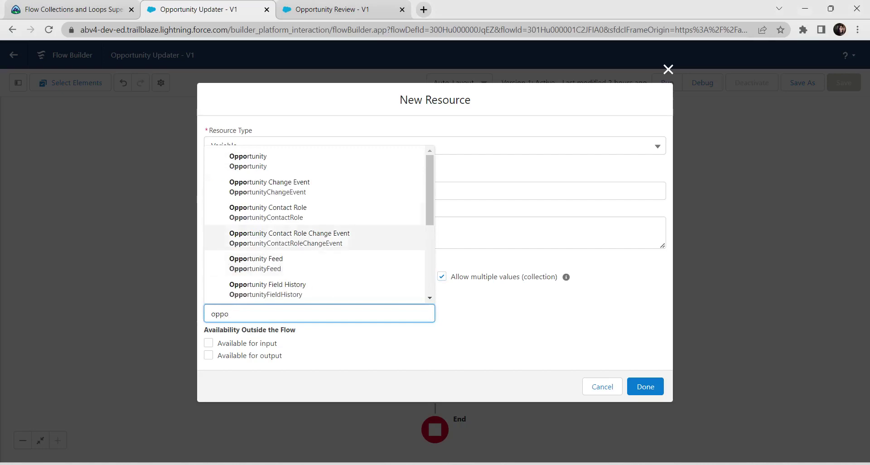
pyautogui.click(248, 161)
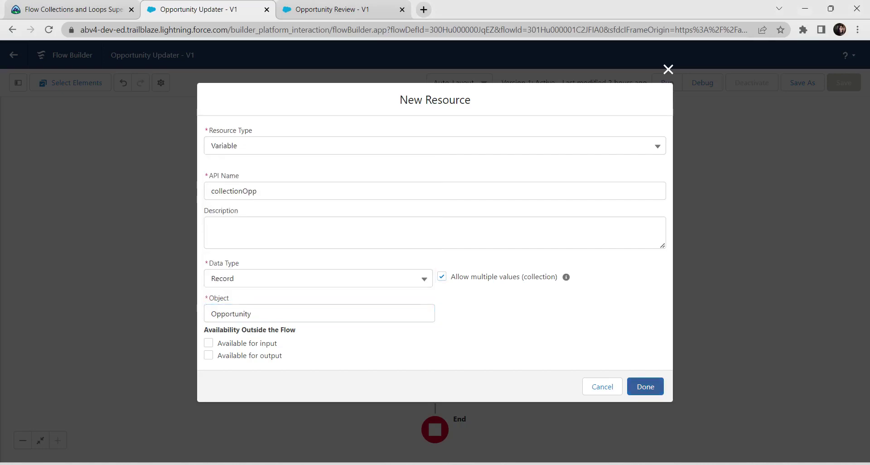
pyautogui.click(645, 386)
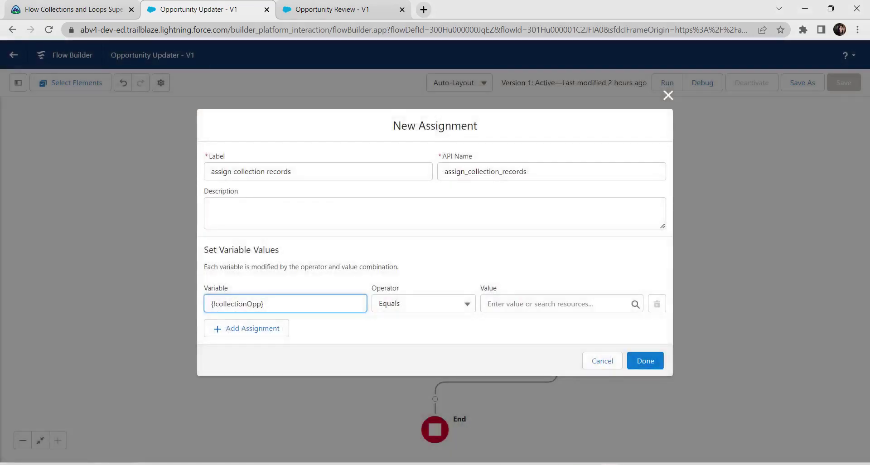
# Step: Set the assignment to add the current item from Opportunity_Loop to collectionOpp, and finish the element
pyautogui.click(423, 303)
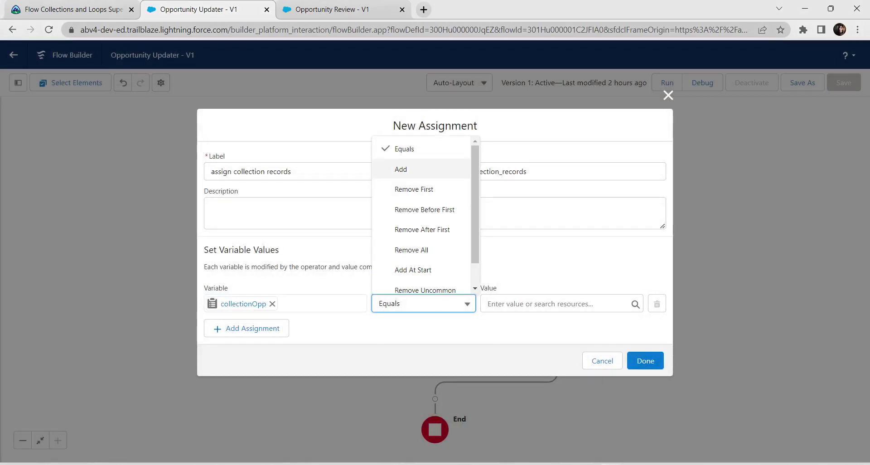
pyautogui.press('Return')
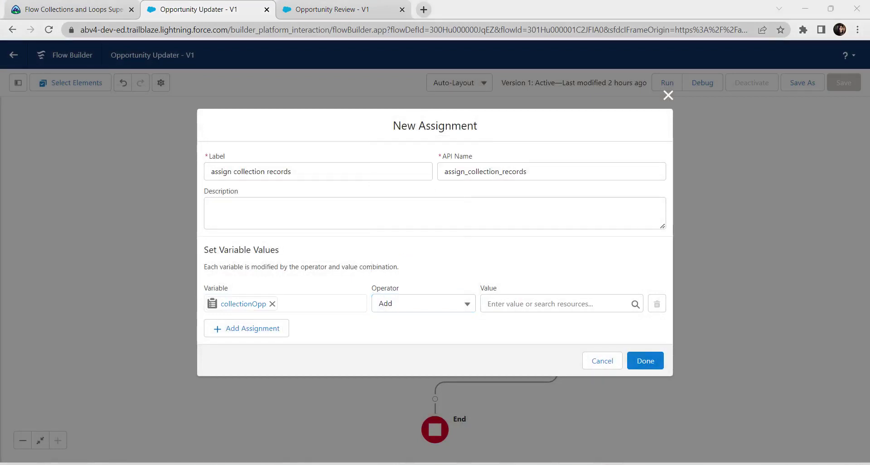
pyautogui.click(557, 303)
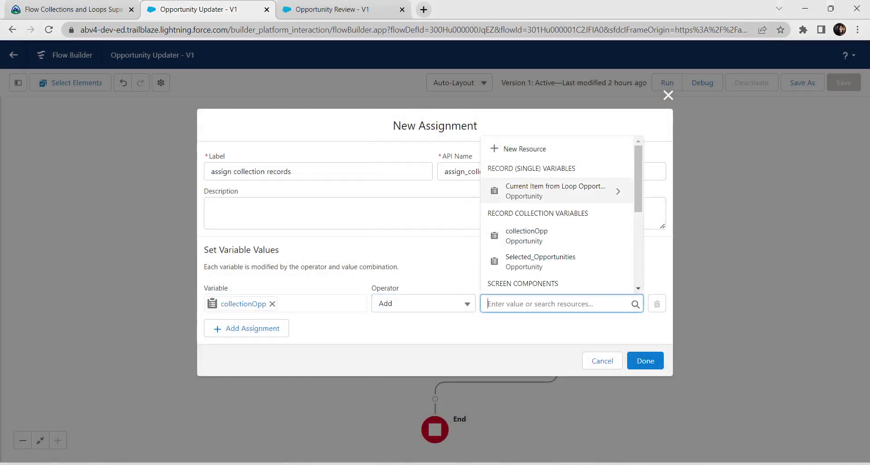
pyautogui.click(539, 192)
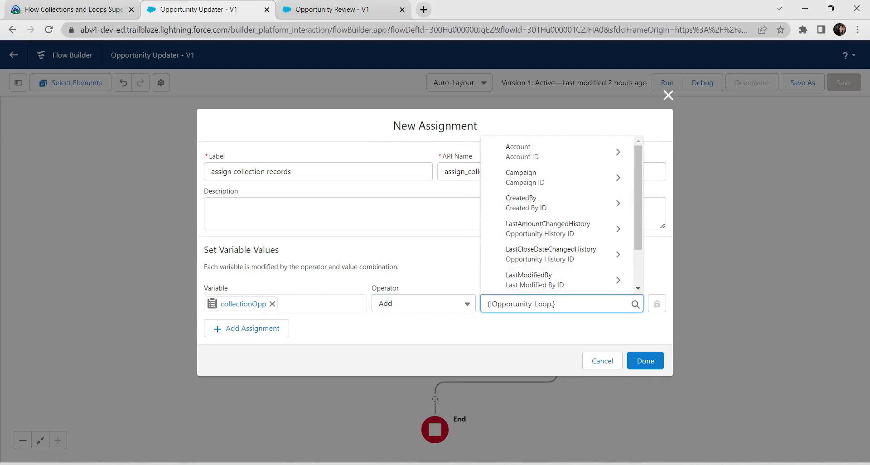
pyautogui.click(440, 267)
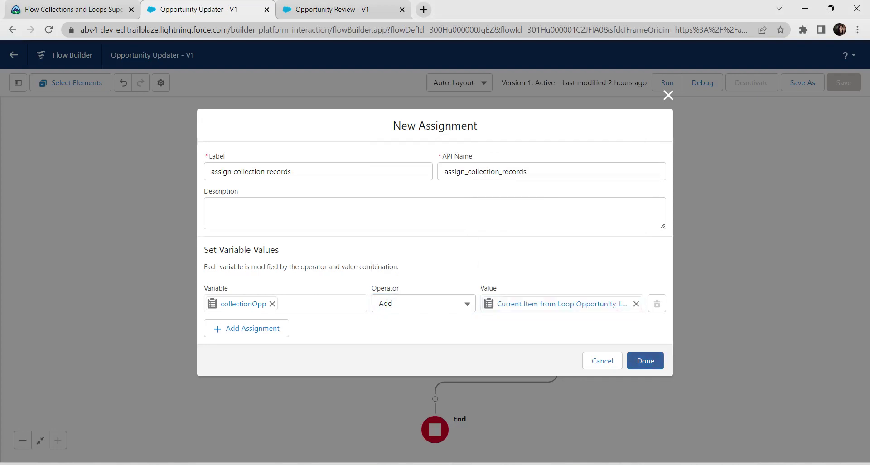
pyautogui.click(645, 361)
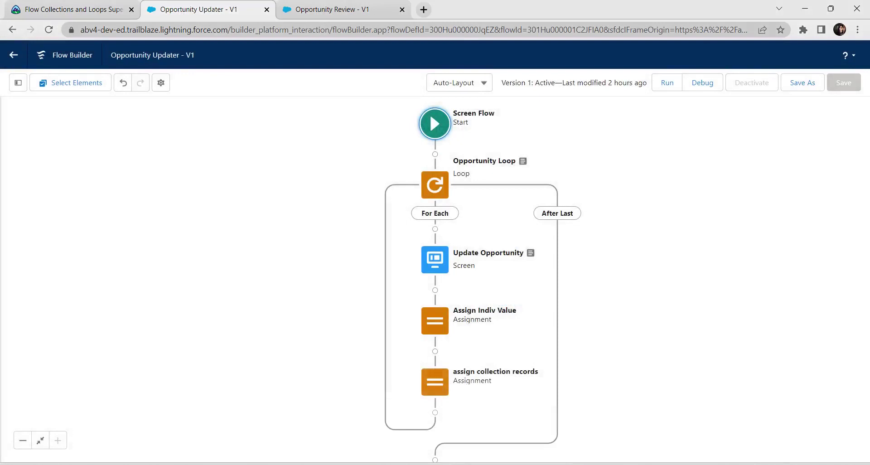
# Step: Add an Update Records element on the After Last path before End and label it updateOpp
pyautogui.scroll(-5, 428, 112)
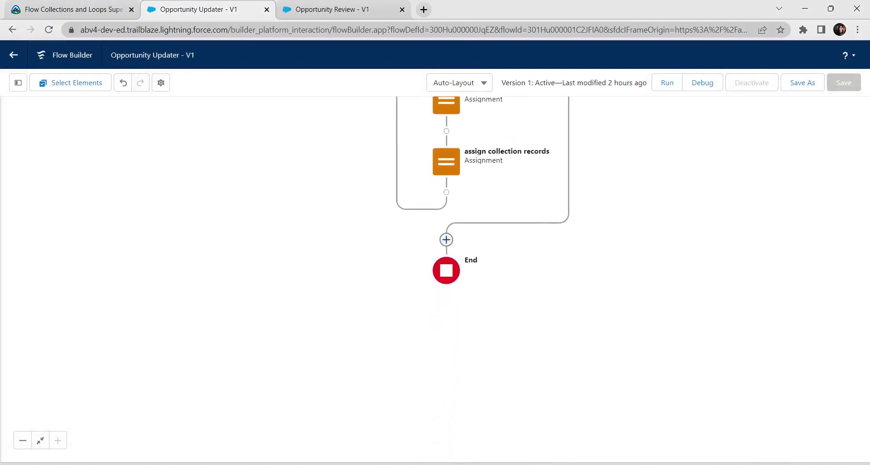
pyautogui.click(446, 240)
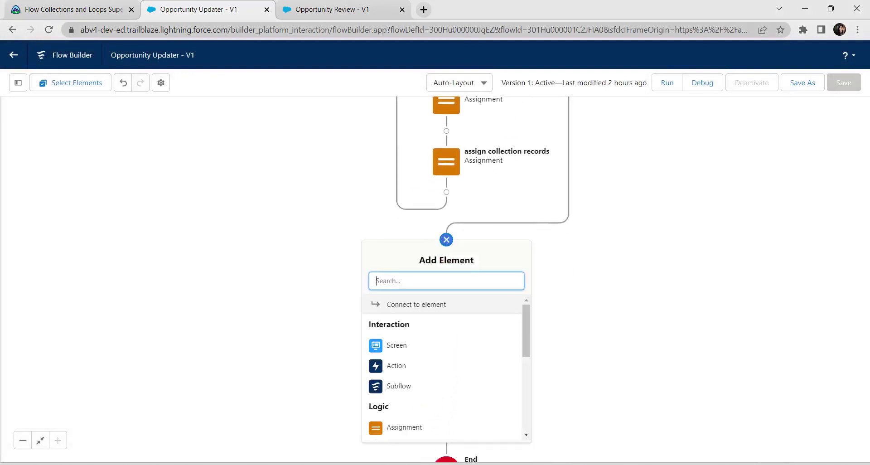
pyautogui.write('upda')
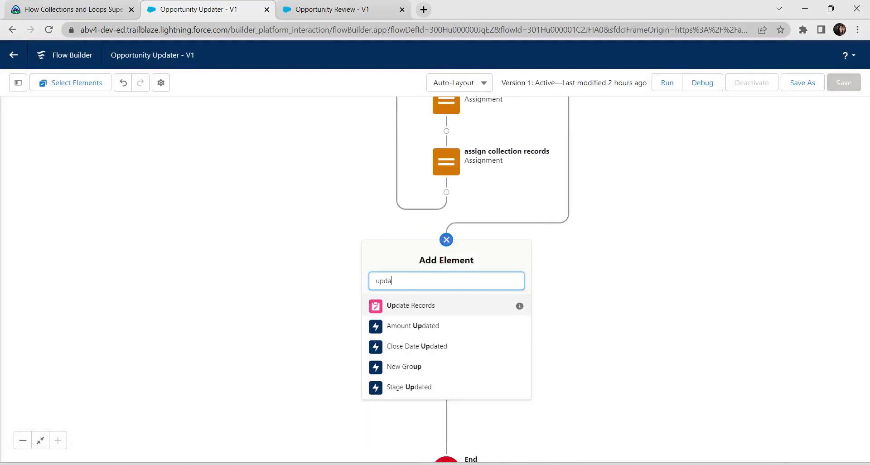
pyautogui.click(422, 305)
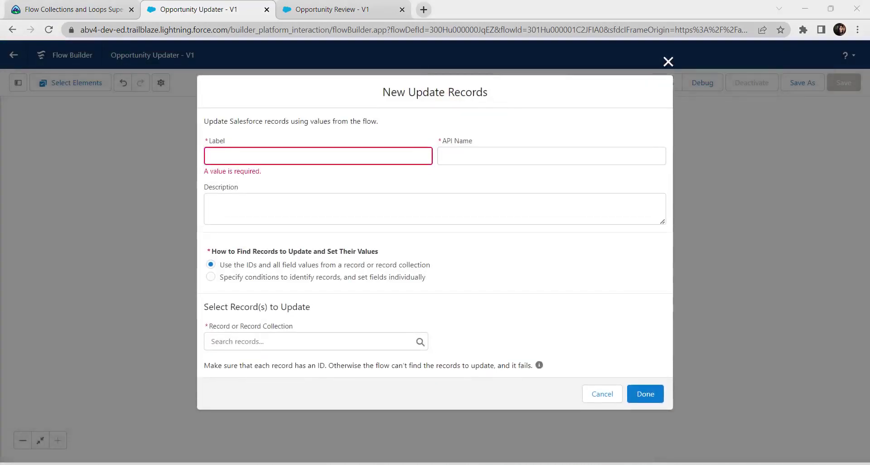
pyautogui.click(318, 156)
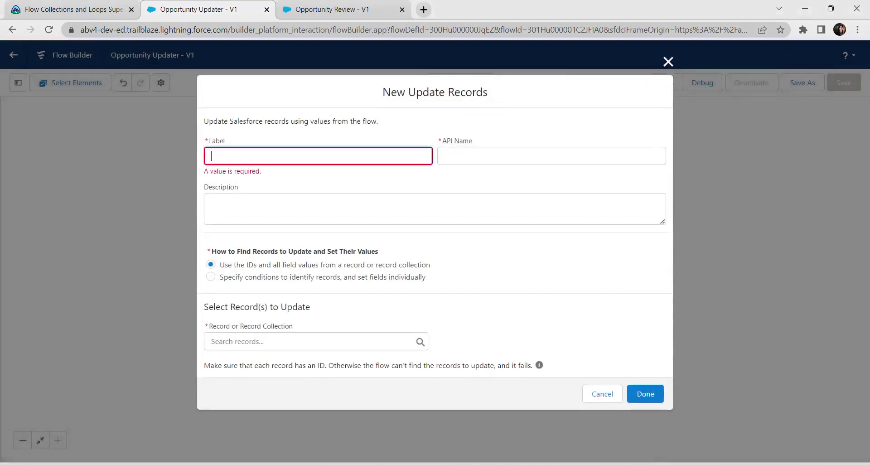
pyautogui.write('UpdateOpp')
pyautogui.press('BackSpace')
pyautogui.write('u')
pyautogui.press('Tab')
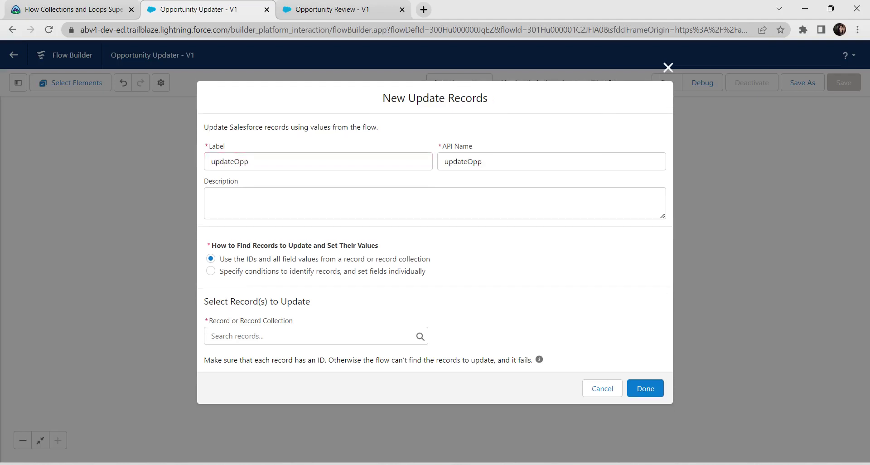
# Step: Choose collectionOpp as the record collection to update and finish the updateOpp element
pyautogui.click(315, 336)
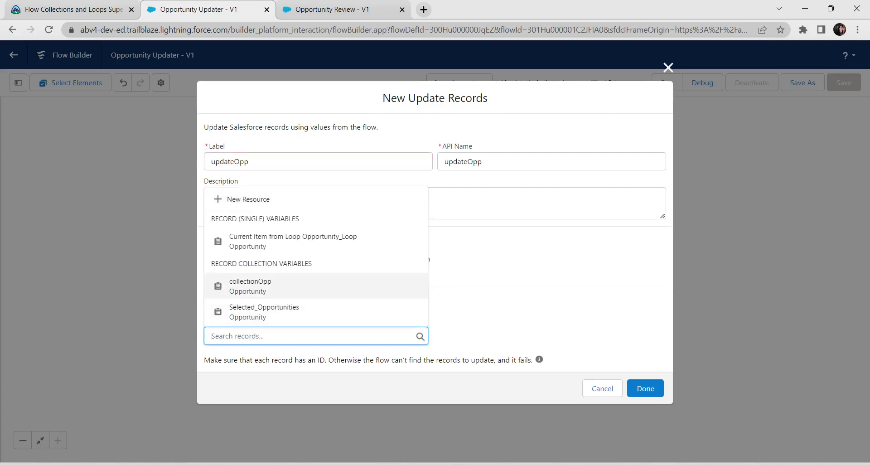
pyautogui.click(250, 285)
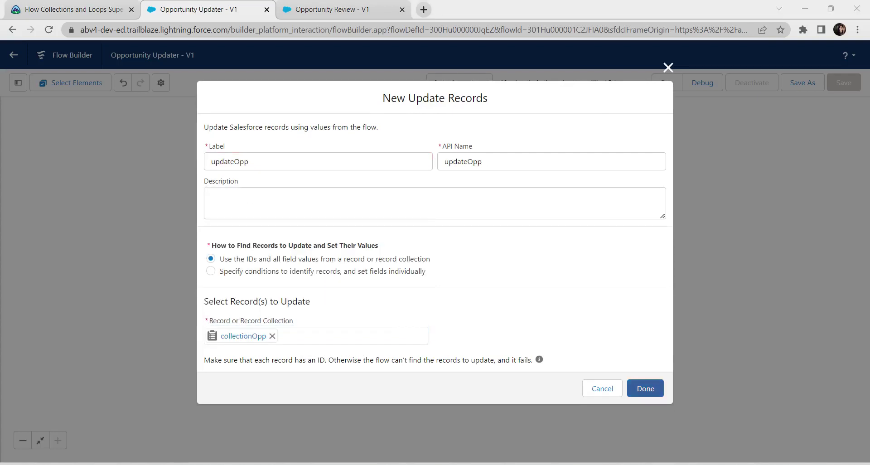
pyautogui.click(645, 388)
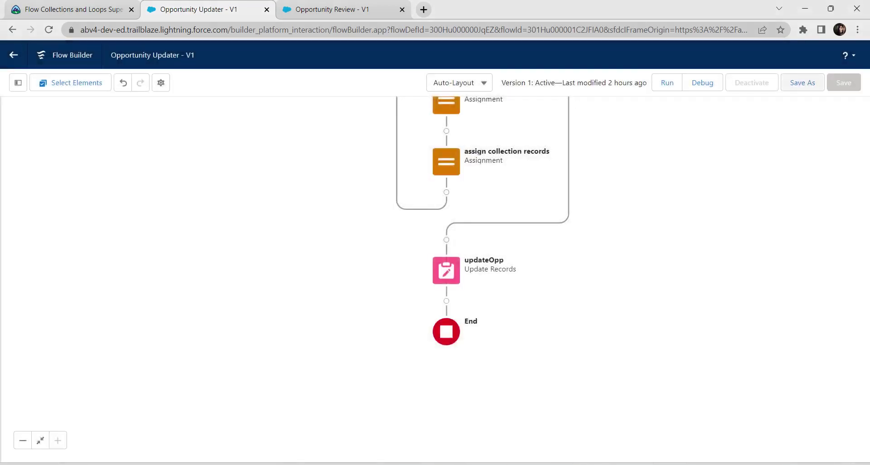
# Step: Save the Opportunity Updater flow as a new version and activate it
pyautogui.click(802, 82)
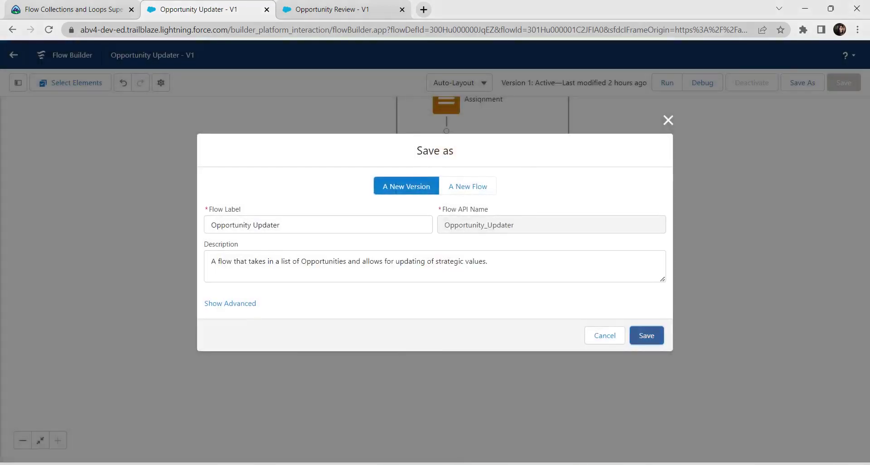
pyautogui.click(646, 335)
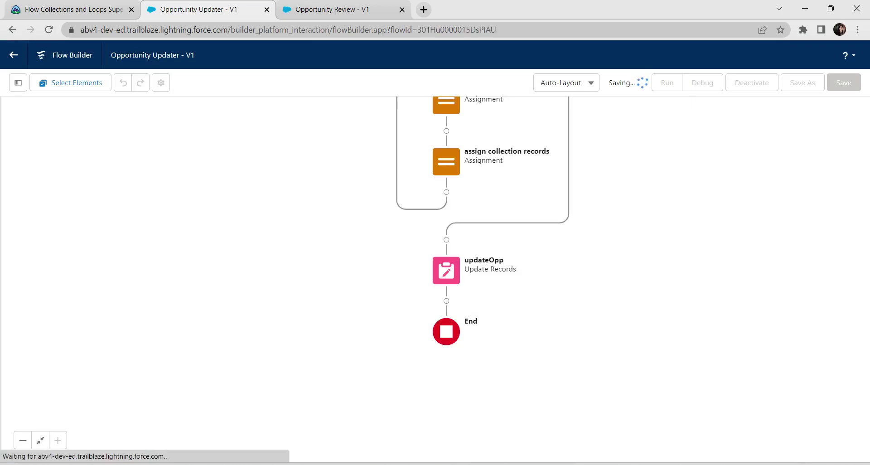
pyautogui.click(756, 82)
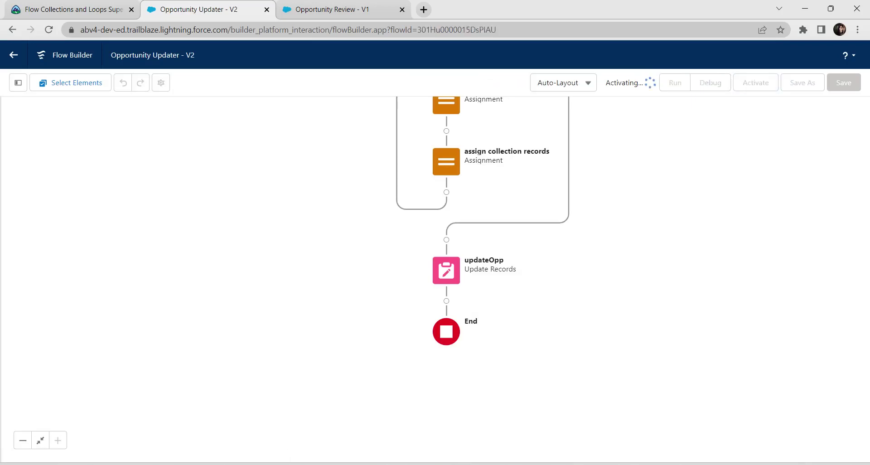
# Step: Switch to the Opportunity Review flow, save it as a new version and activate that version
pyautogui.click(325, 9)
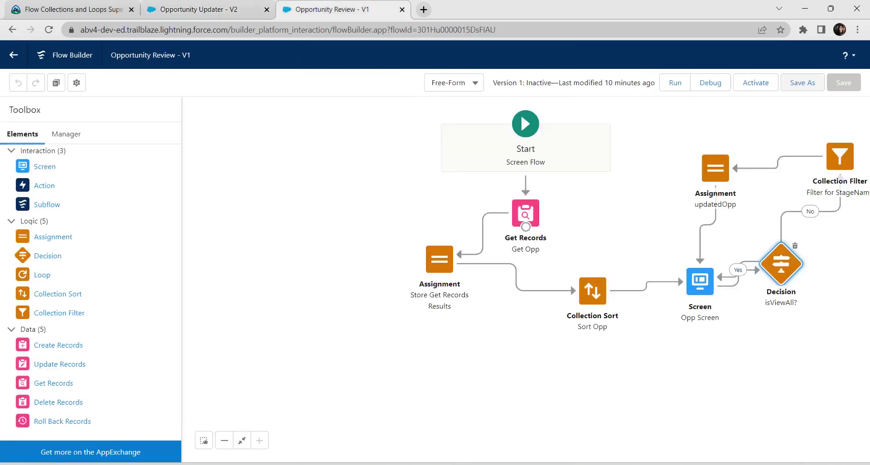
pyautogui.click(802, 82)
pyautogui.press('Return')
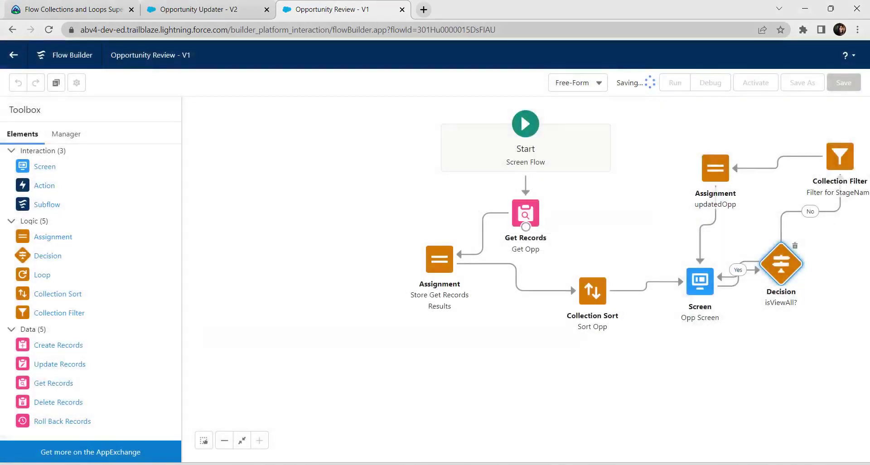
pyautogui.click(755, 83)
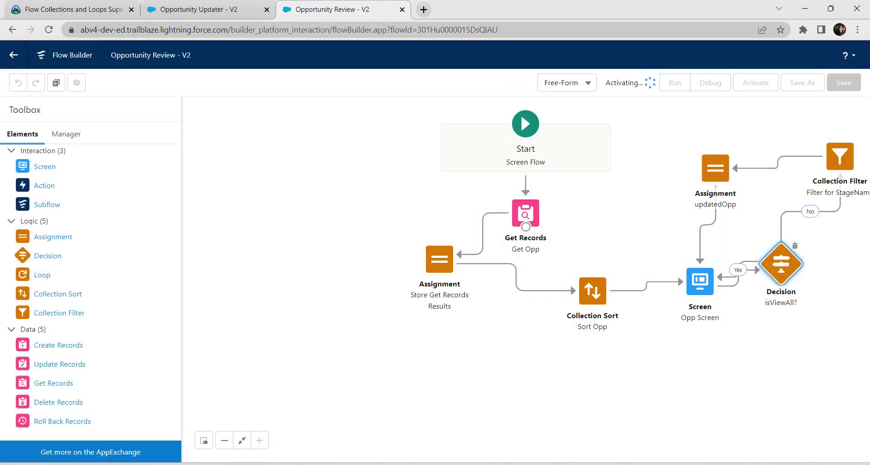
# Step: Switch to the Trailhead superbadge page and run the checks for challenges 1 and 2, accepting the security terms
pyautogui.click(73, 10)
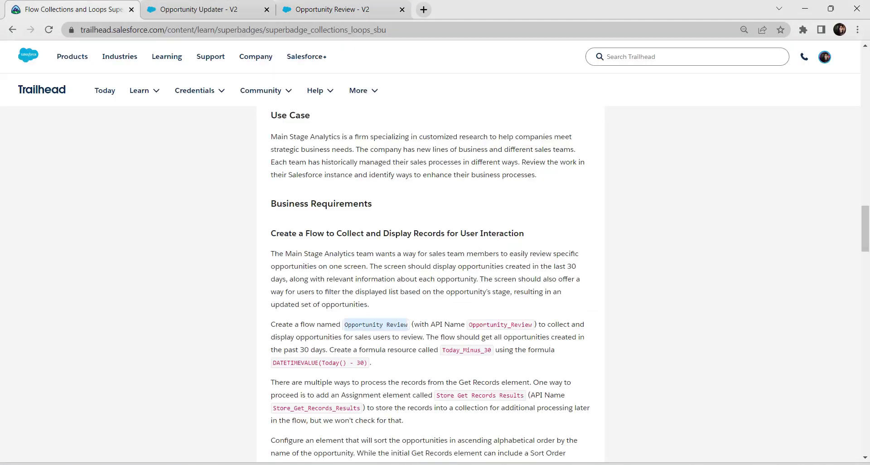
pyautogui.scroll(-20, 430, 272)
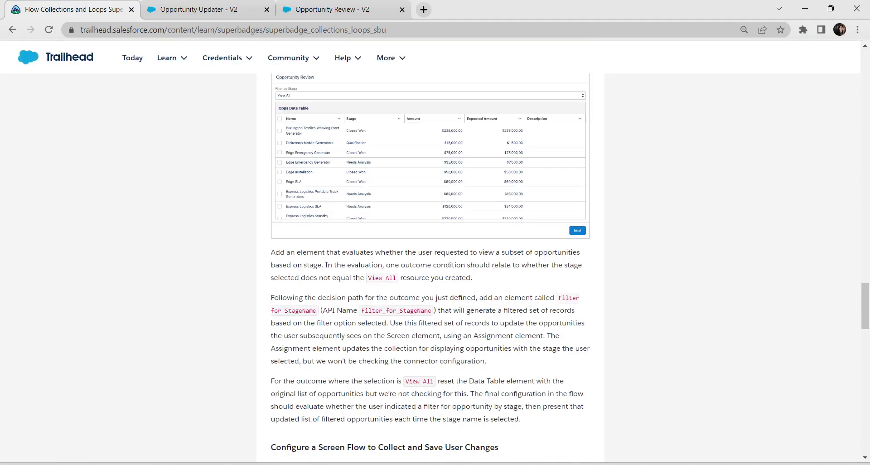
pyautogui.scroll(-15, 430, 272)
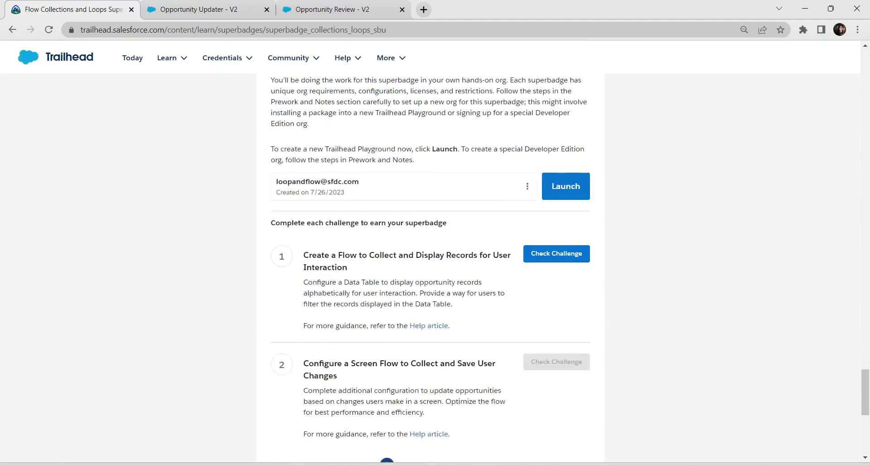
pyautogui.click(557, 253)
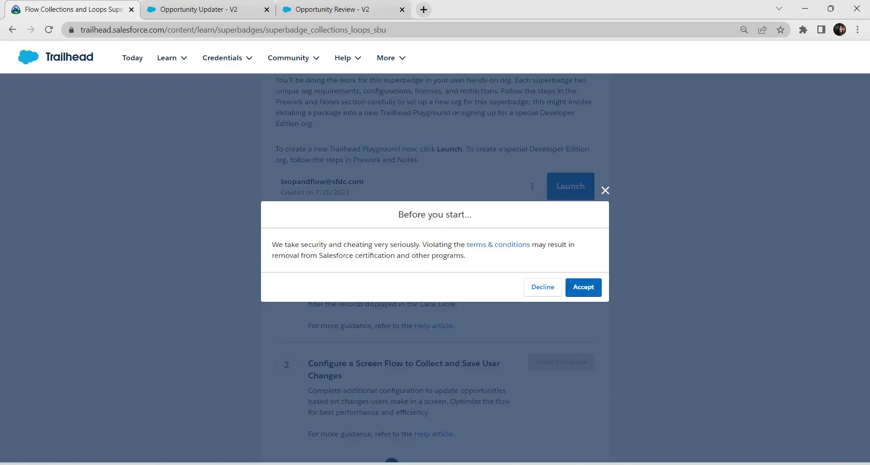
pyautogui.click(583, 287)
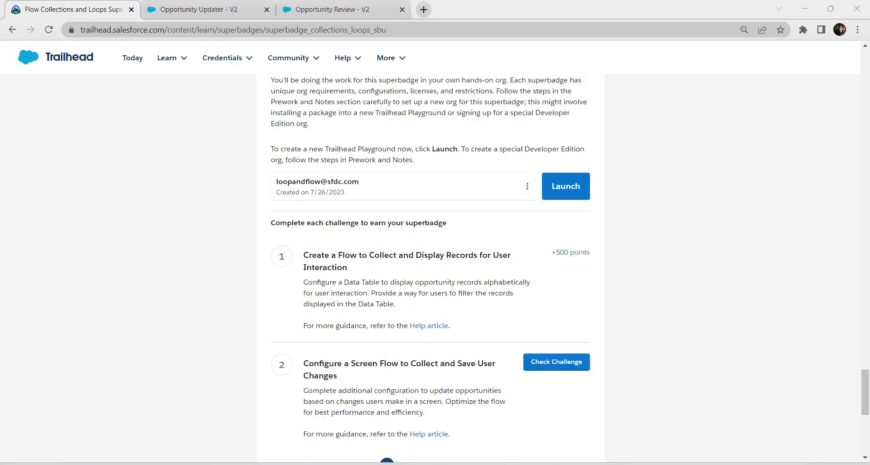
pyautogui.scroll(-1, 431, 267)
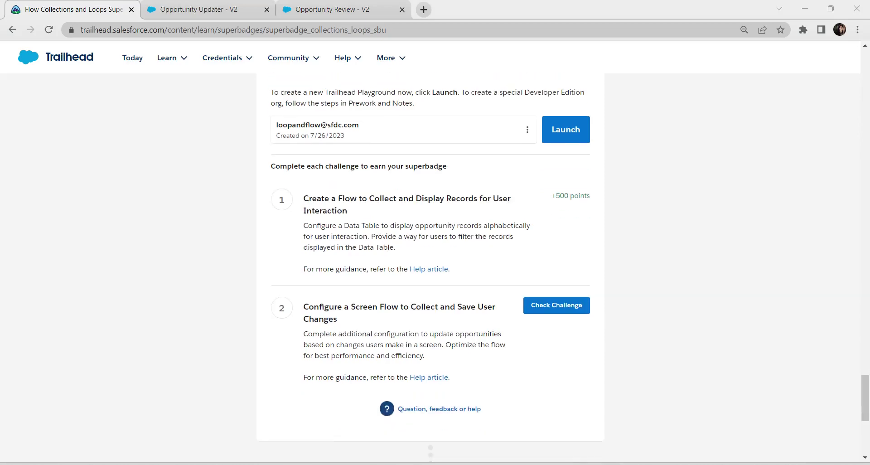
pyautogui.click(556, 305)
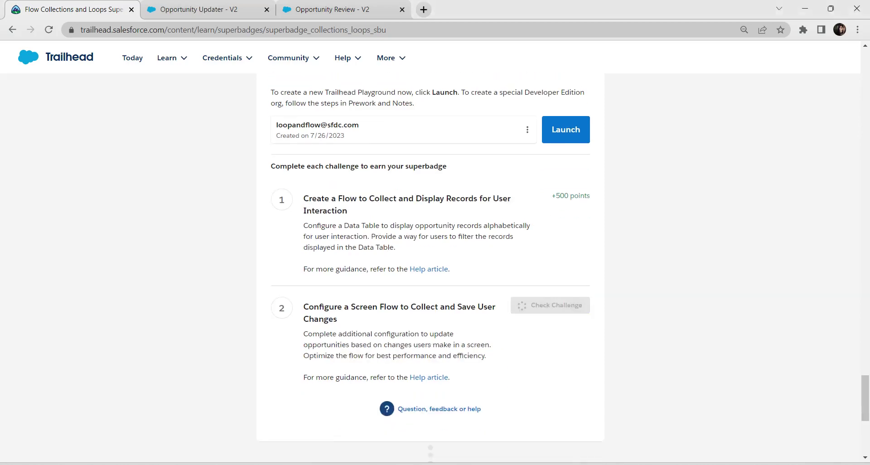